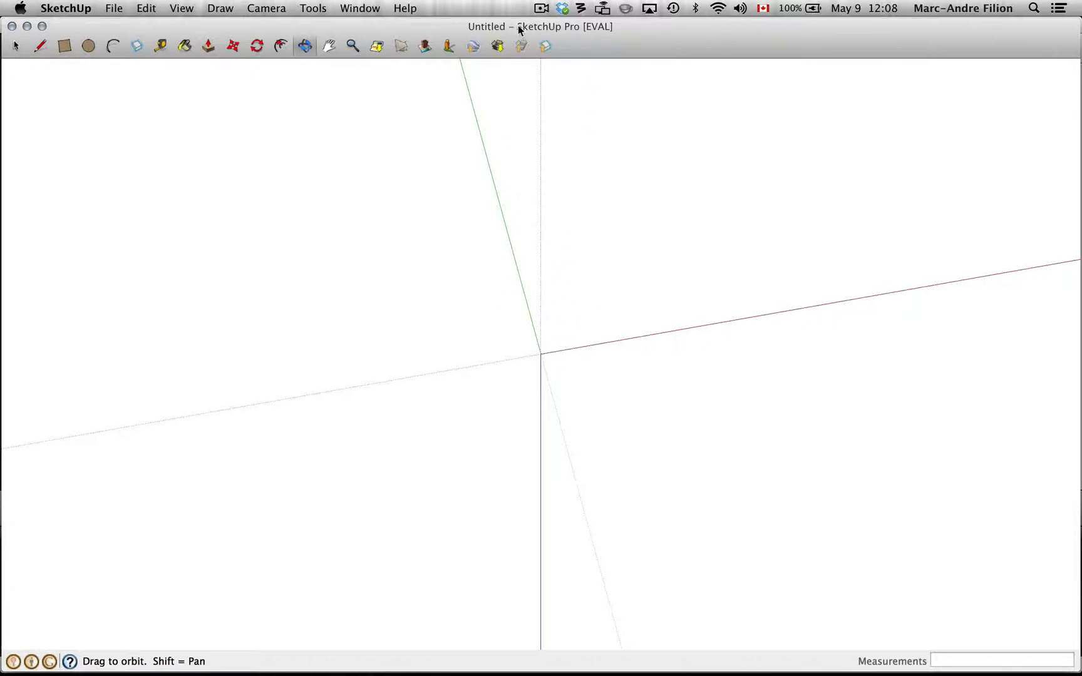
pyautogui.press('super+space')
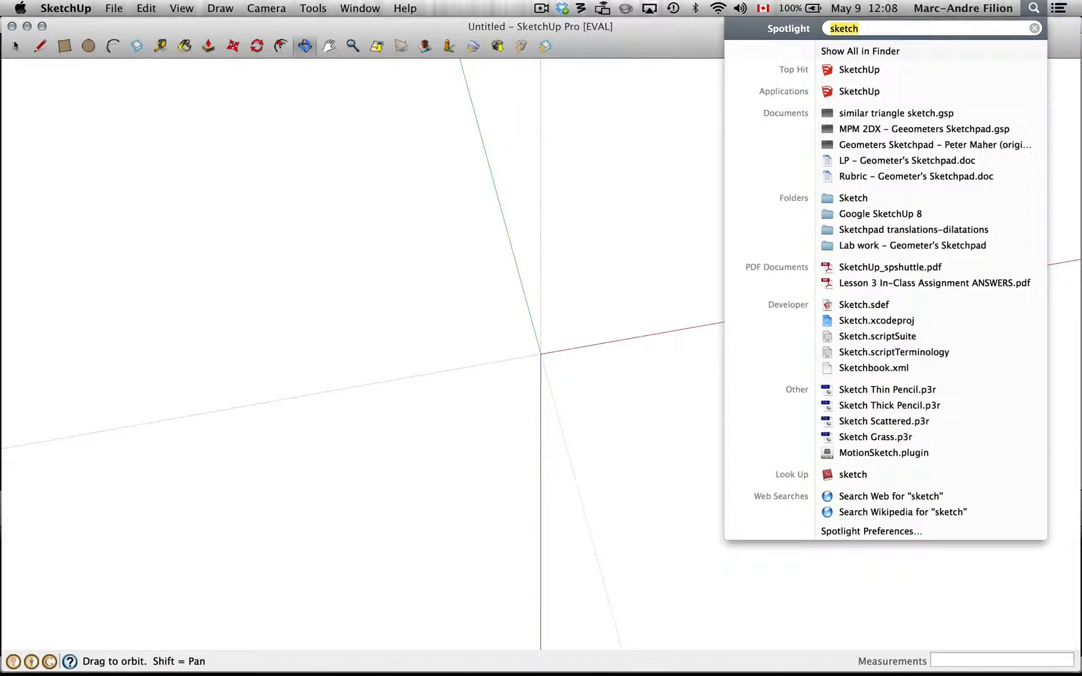
pyautogui.click(928, 616)
pyautogui.moveTo(984, 653)
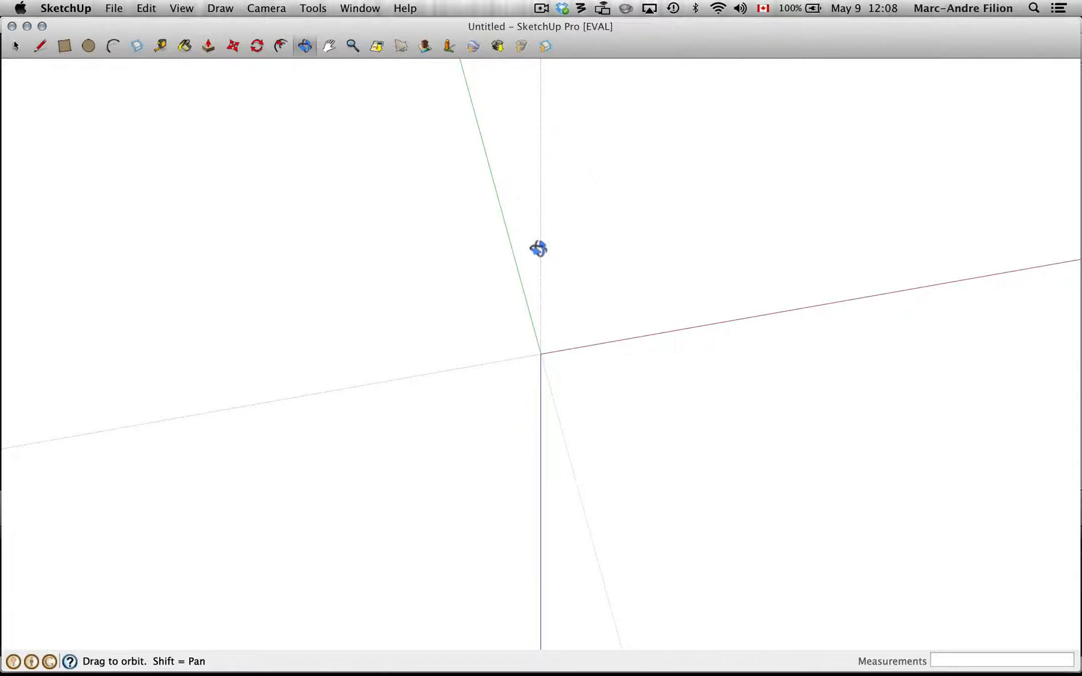
# - Draw a circle centred on the origin with a radius of about 4' 10" on the ground plane
pyautogui.moveTo(538, 248); pyautogui.dragTo(434, 310)
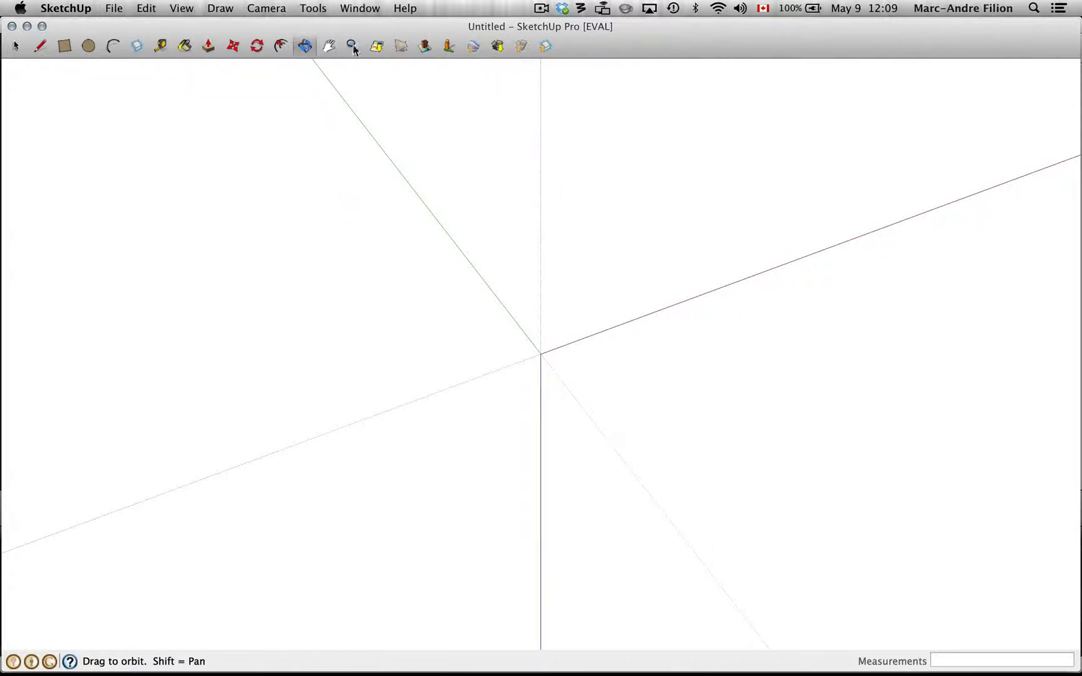
pyautogui.click(16, 46)
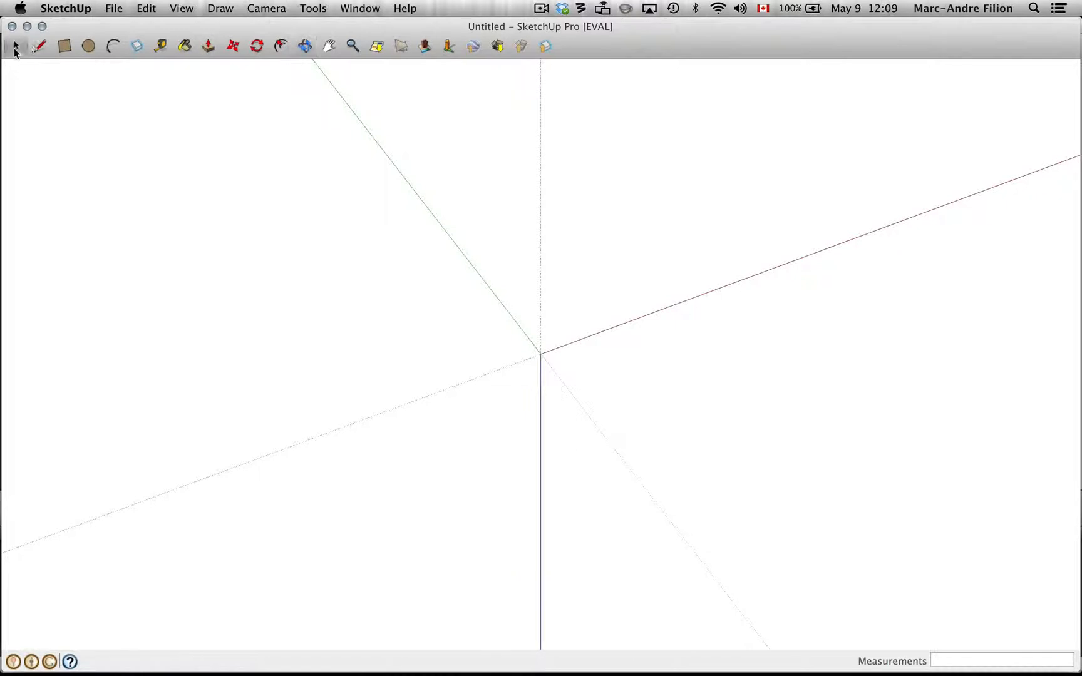
pyautogui.click(305, 46)
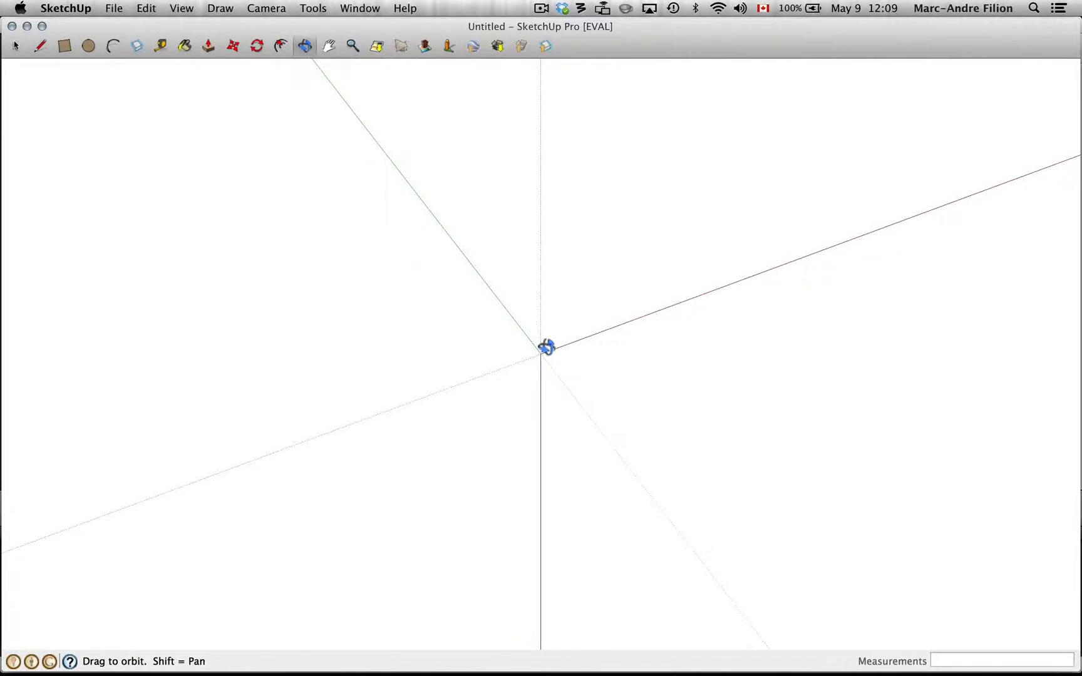
pyautogui.moveTo(554, 427)
pyautogui.mouseDown()
pyautogui.moveTo(534, 330)
pyautogui.moveTo(552, 407)
pyautogui.mouseUp()
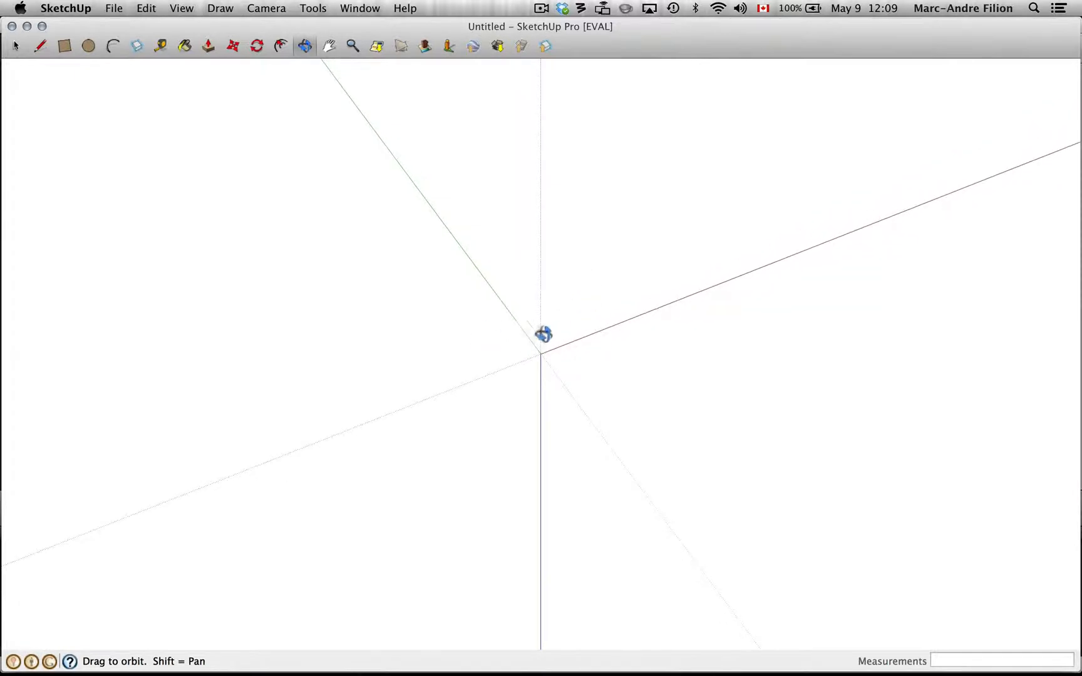
pyautogui.click(88, 46)
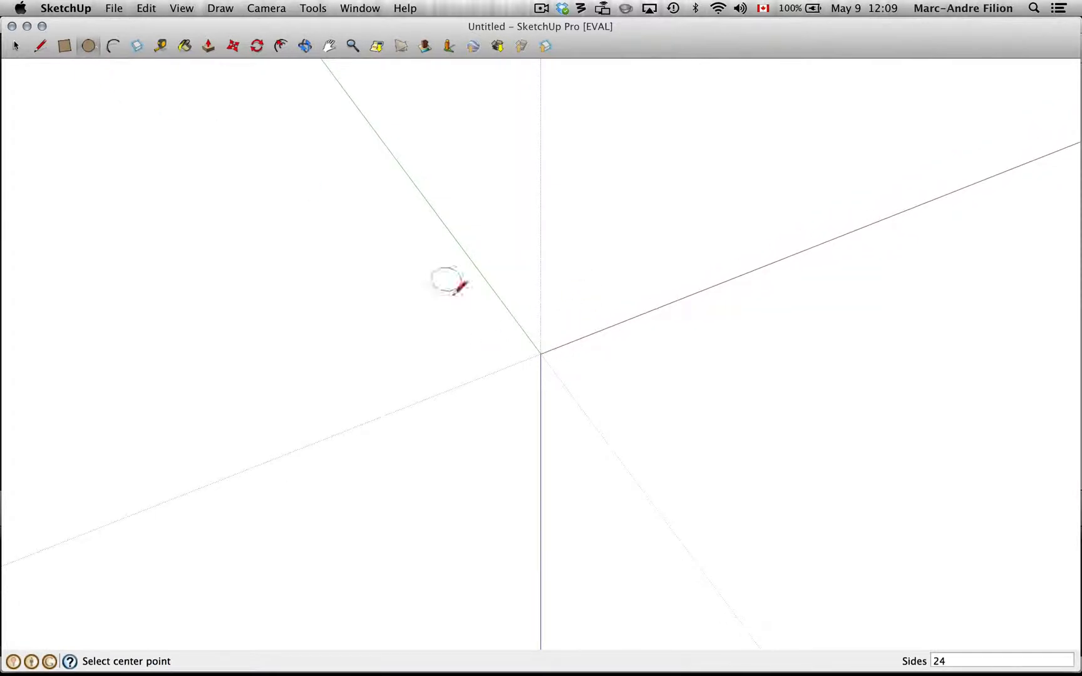
pyautogui.click(541, 354)
pyautogui.click(655, 311)
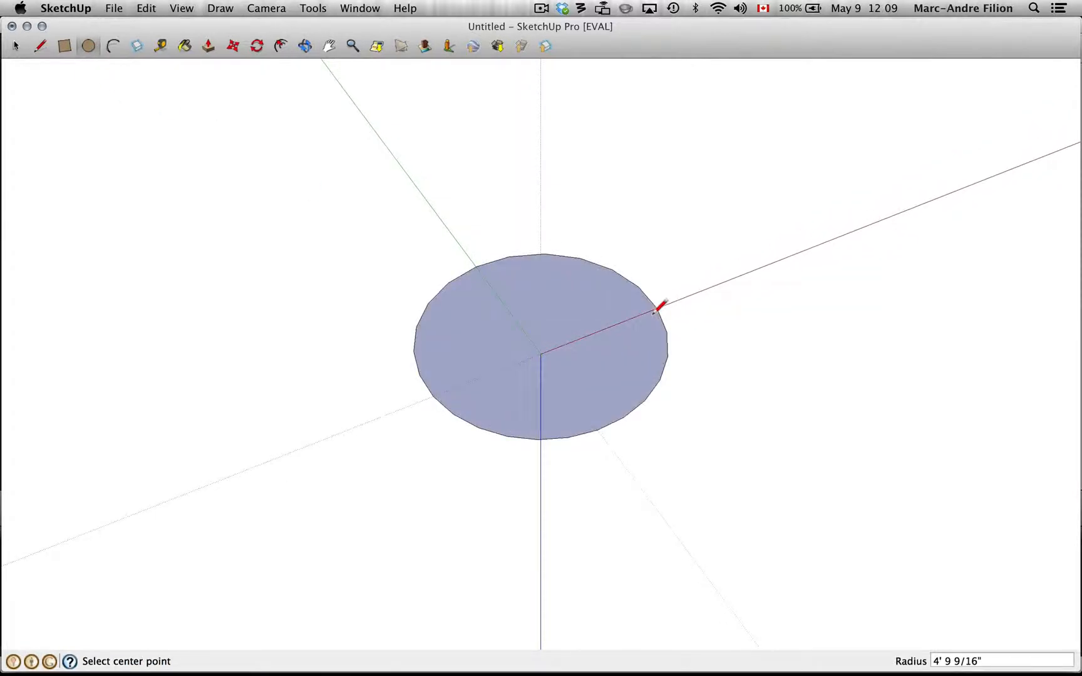
# - Examine the circle from another side and select its face
pyautogui.click(304, 46)
pyautogui.moveTo(600, 468); pyautogui.dragTo(553, 550)
pyautogui.moveTo(550, 276); pyautogui.dragTo(583, 445)
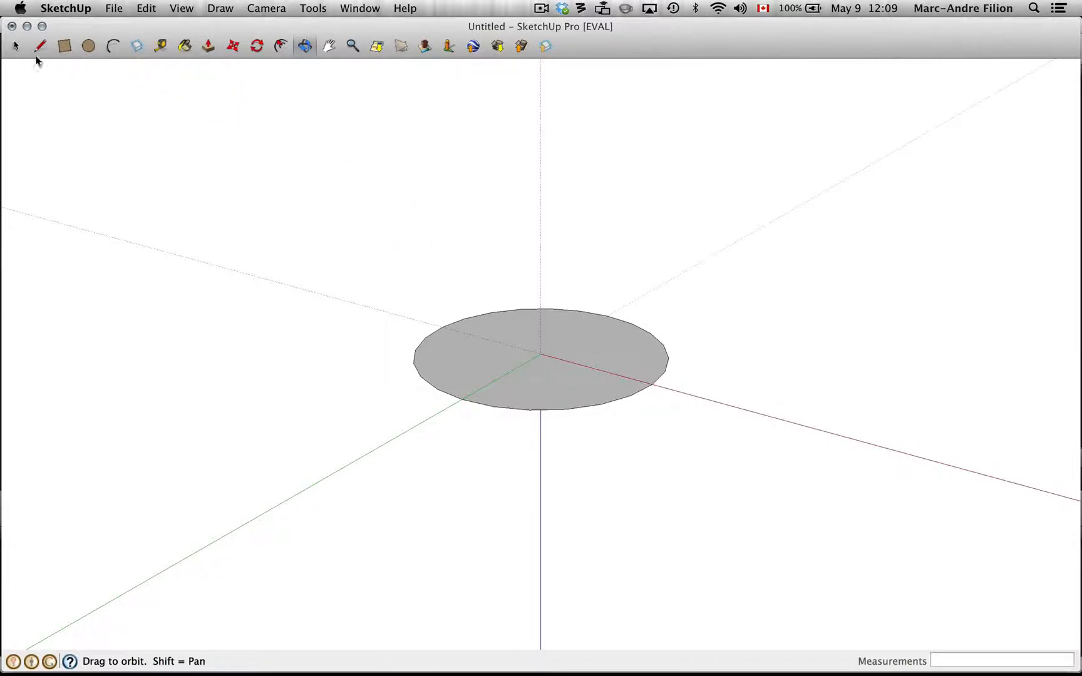
pyautogui.click(17, 46)
pyautogui.click(499, 390)
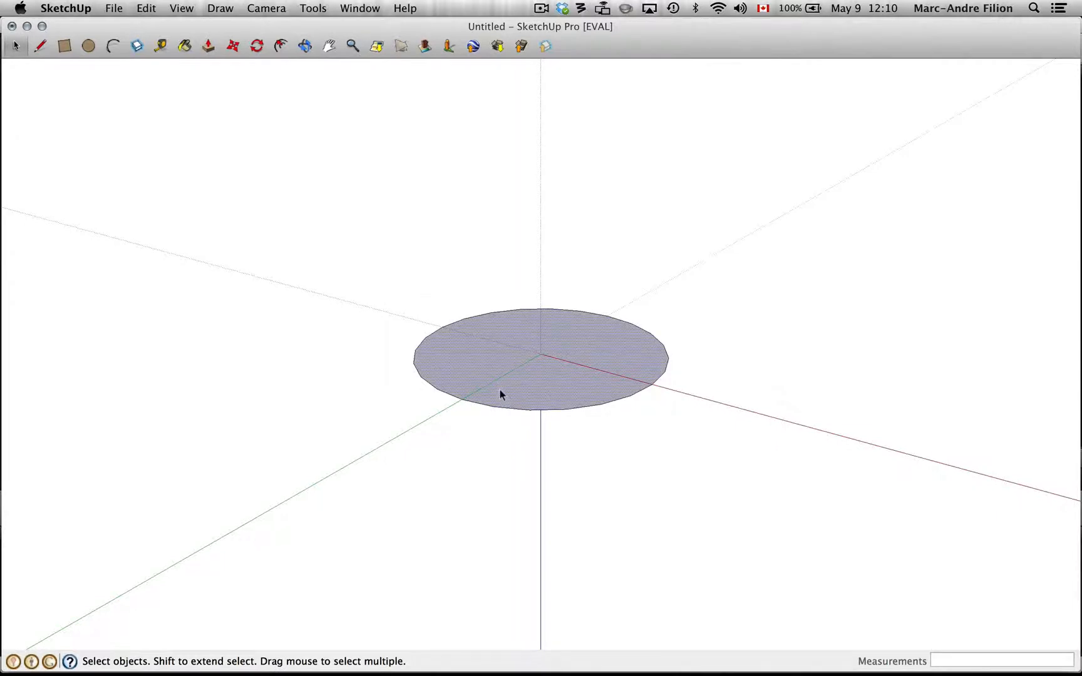
# - Draw two separate rectangles beside the circle, one across the green axis and one about 9' 2" by 6' 7" across the red axis
pyautogui.click(64, 47)
pyautogui.click(264, 386)
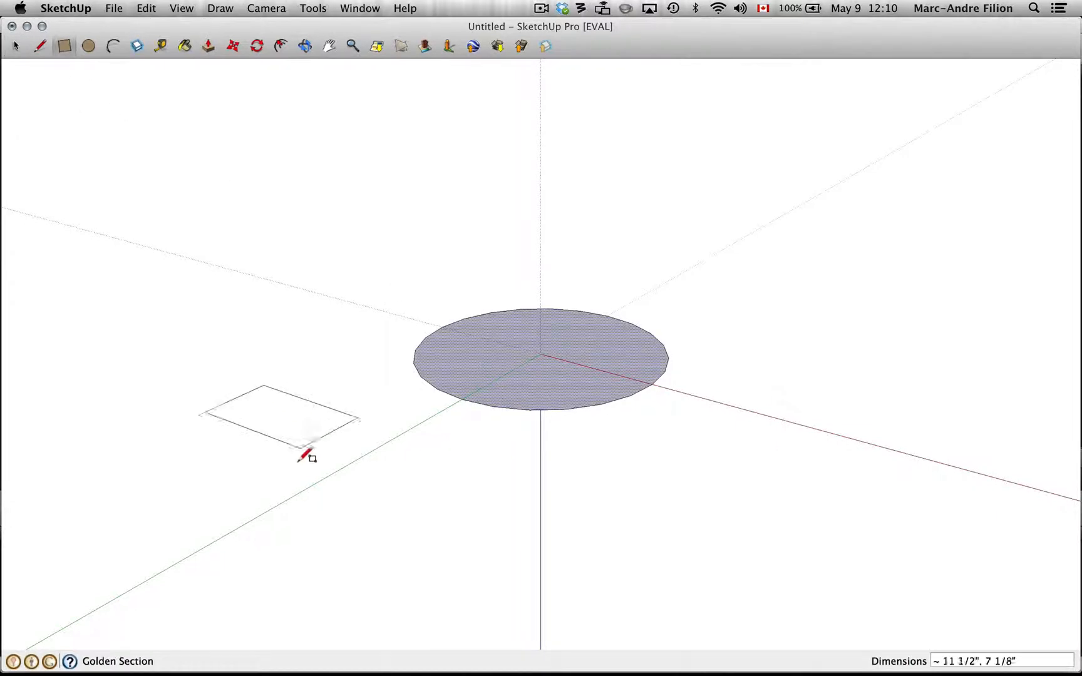
pyautogui.click(361, 495)
pyautogui.click(399, 330)
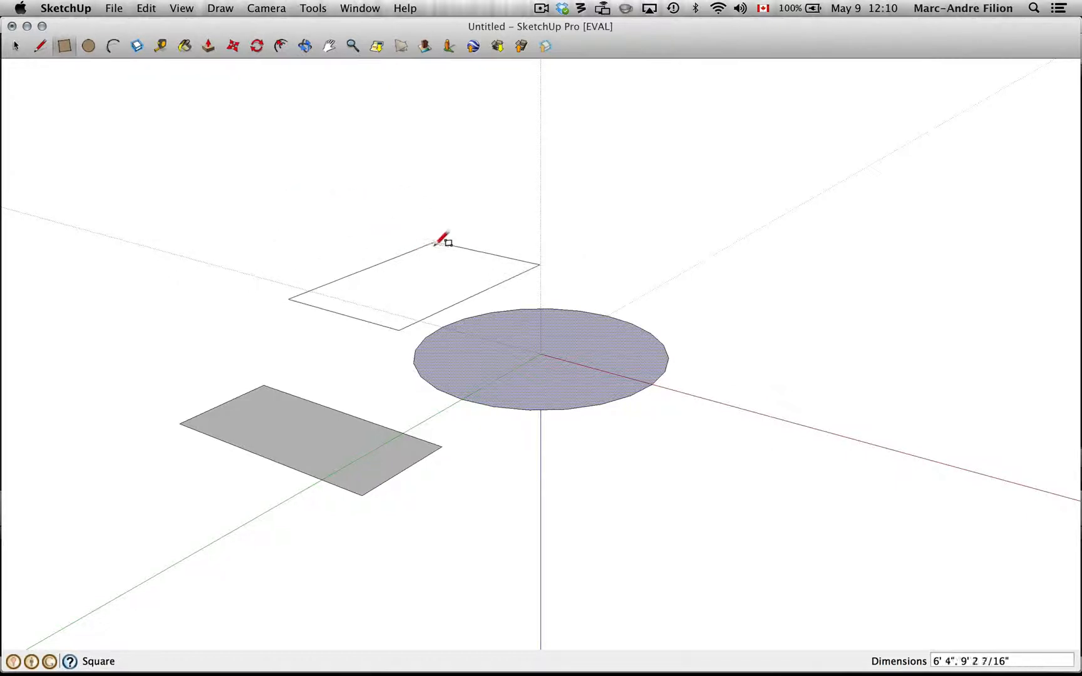
pyautogui.click(344, 251)
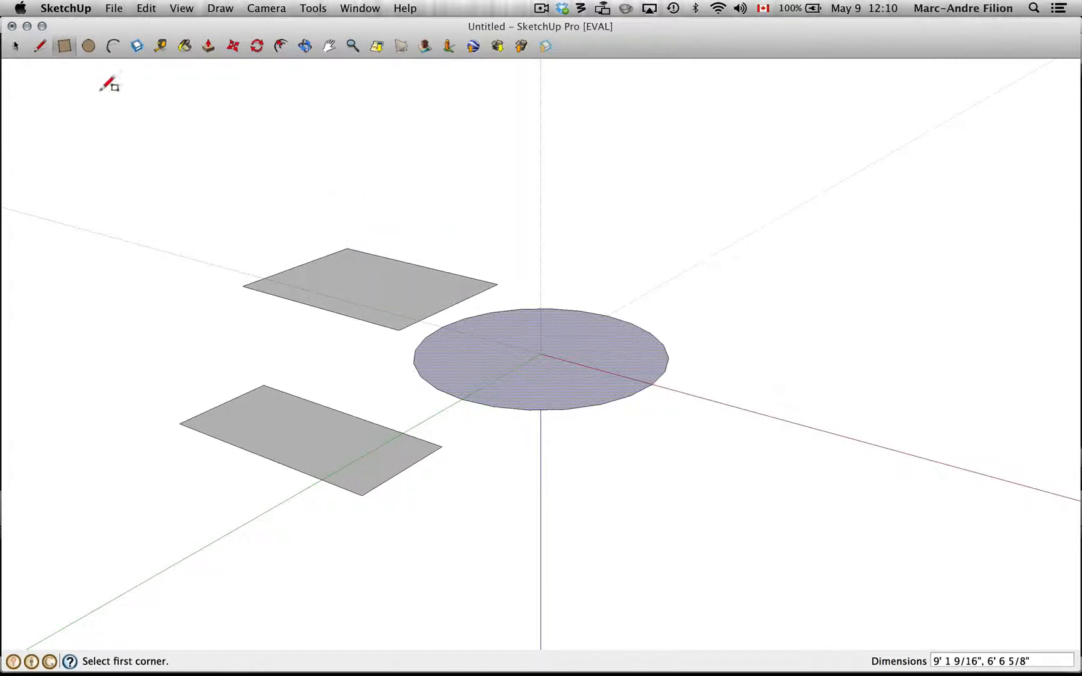
# - Draw a closed irregular six-sided shape with a notch, using connected lines, beside the two rectangles
pyautogui.click(39, 47)
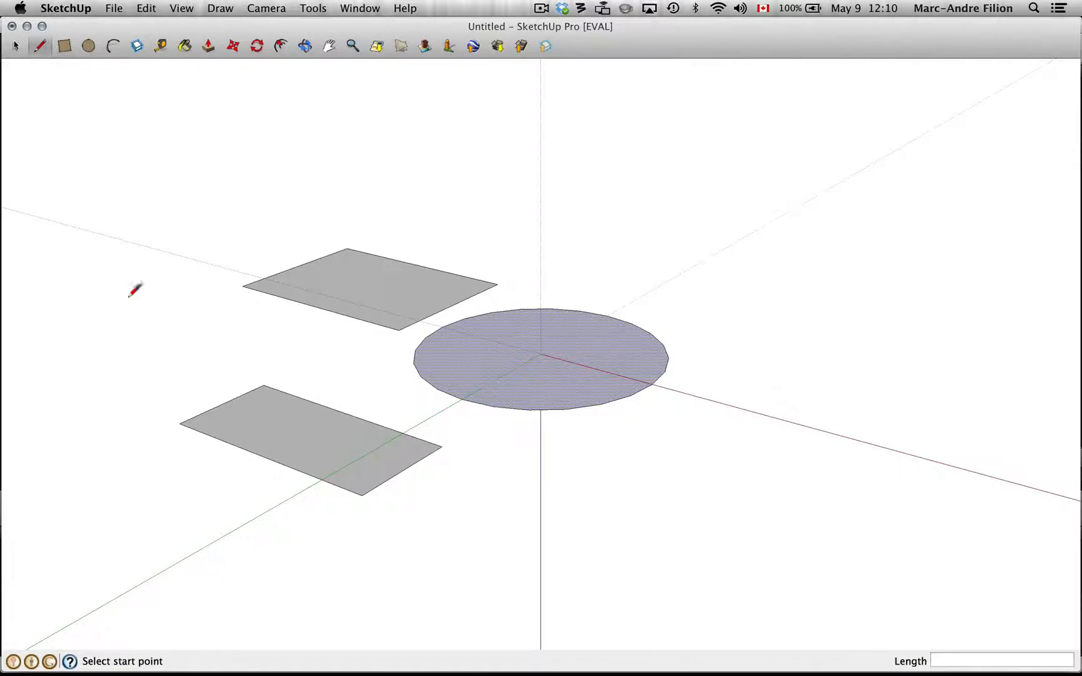
pyautogui.click(173, 305)
pyautogui.click(104, 404)
pyautogui.click(236, 381)
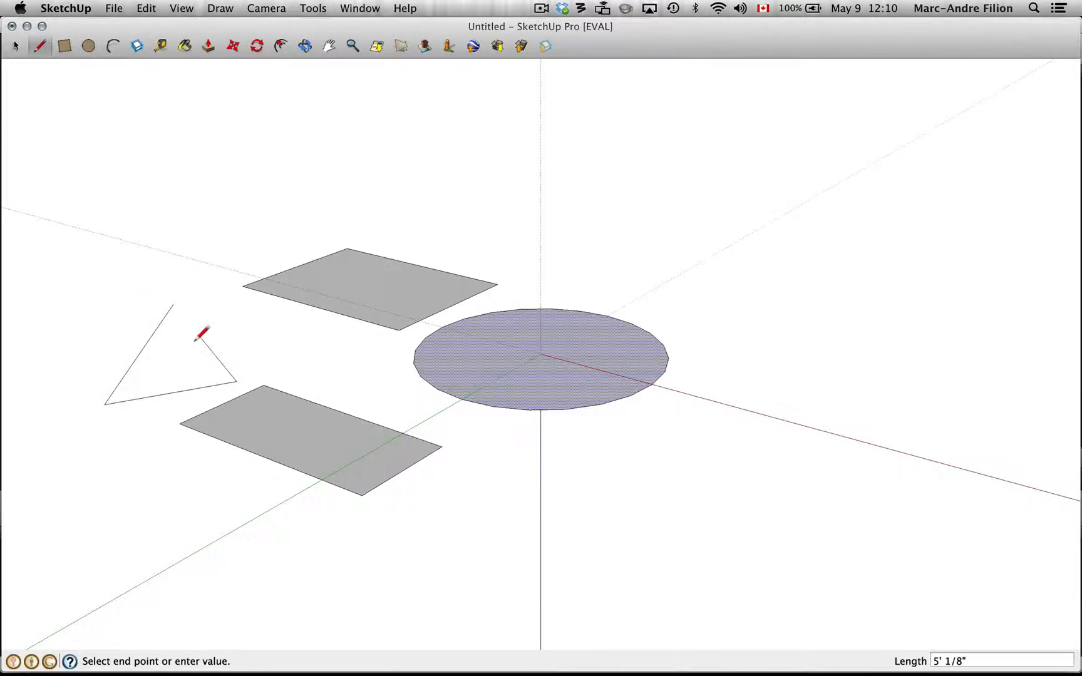
pyautogui.click(200, 336)
pyautogui.click(262, 355)
pyautogui.click(215, 316)
pyautogui.click(172, 305)
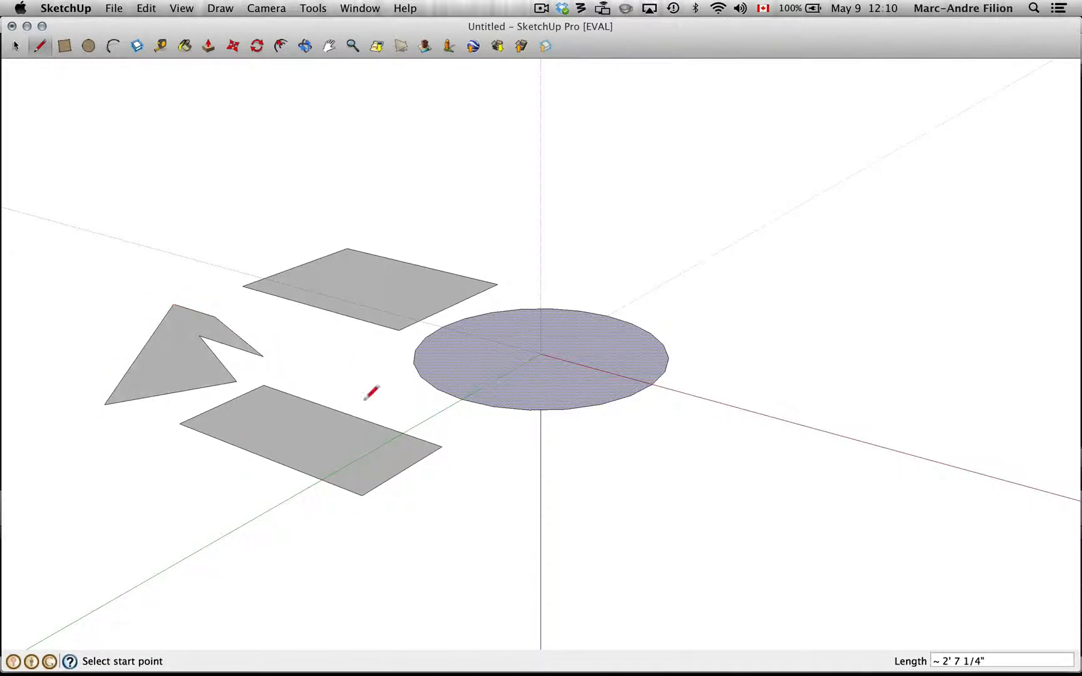
# - Select the face of the irregular notched shape and clear the selection
pyautogui.click(15, 49)
pyautogui.click(172, 345)
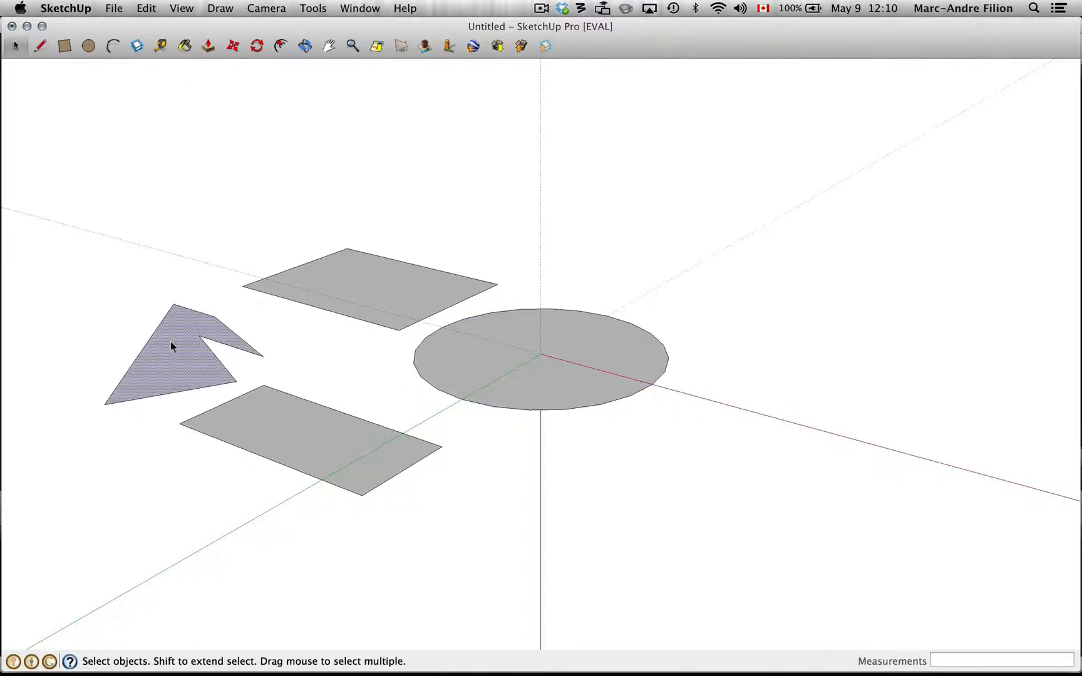
pyautogui.click(239, 171)
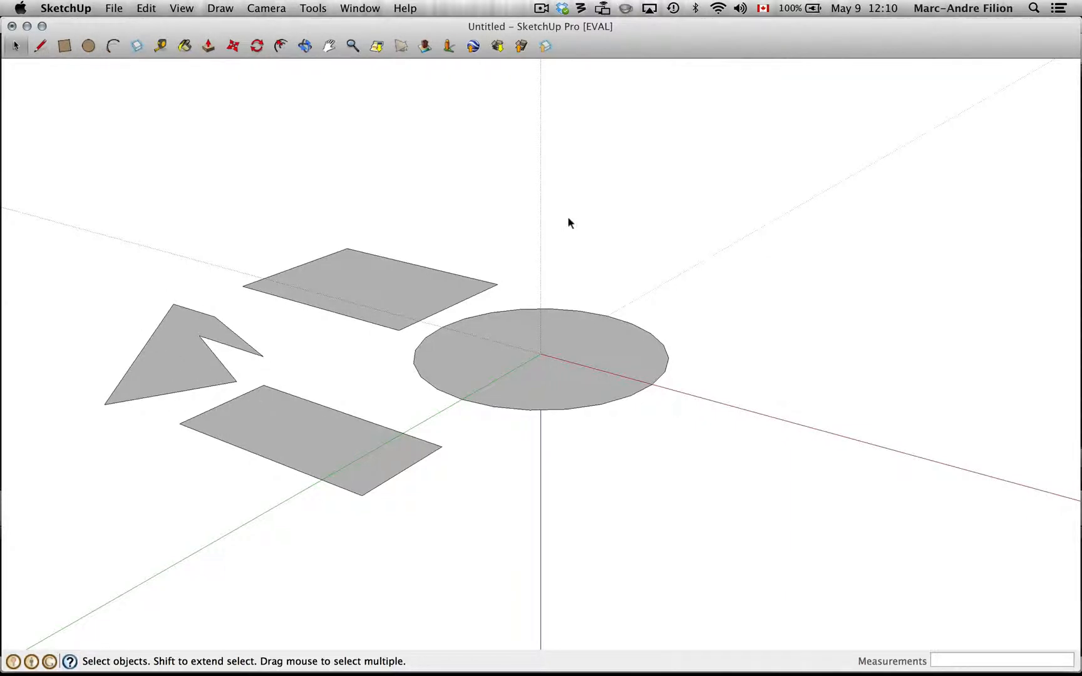
# - Push/Pull the circle's face up about 1' 4" into a solid disc
pyautogui.click(305, 45)
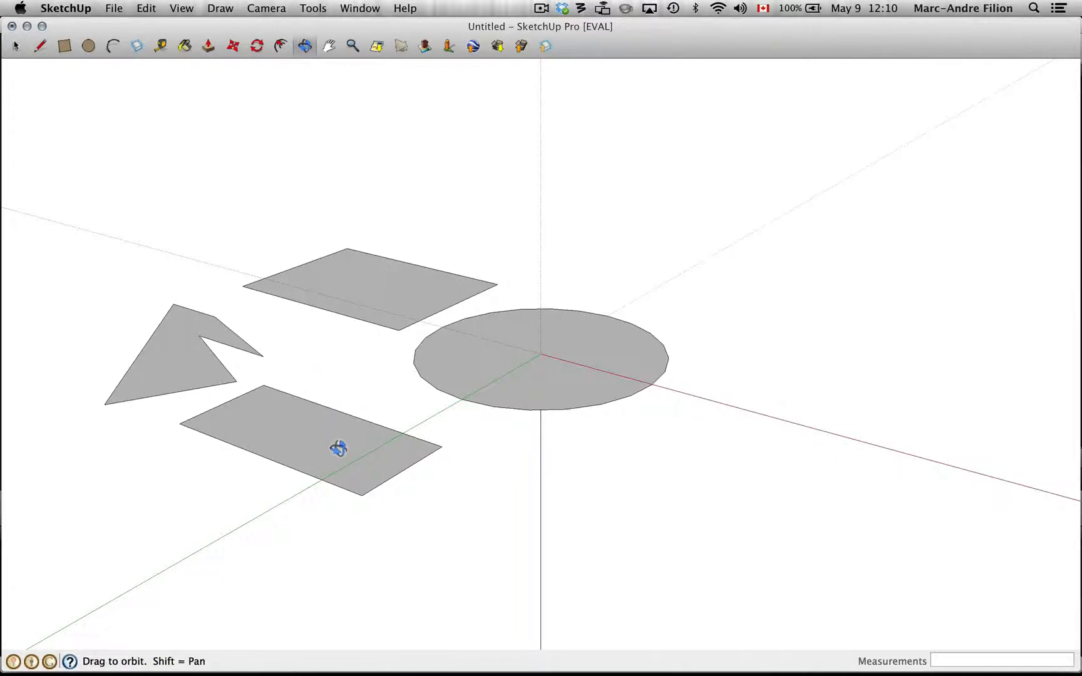
pyautogui.moveTo(338, 449); pyautogui.dragTo(391, 531)
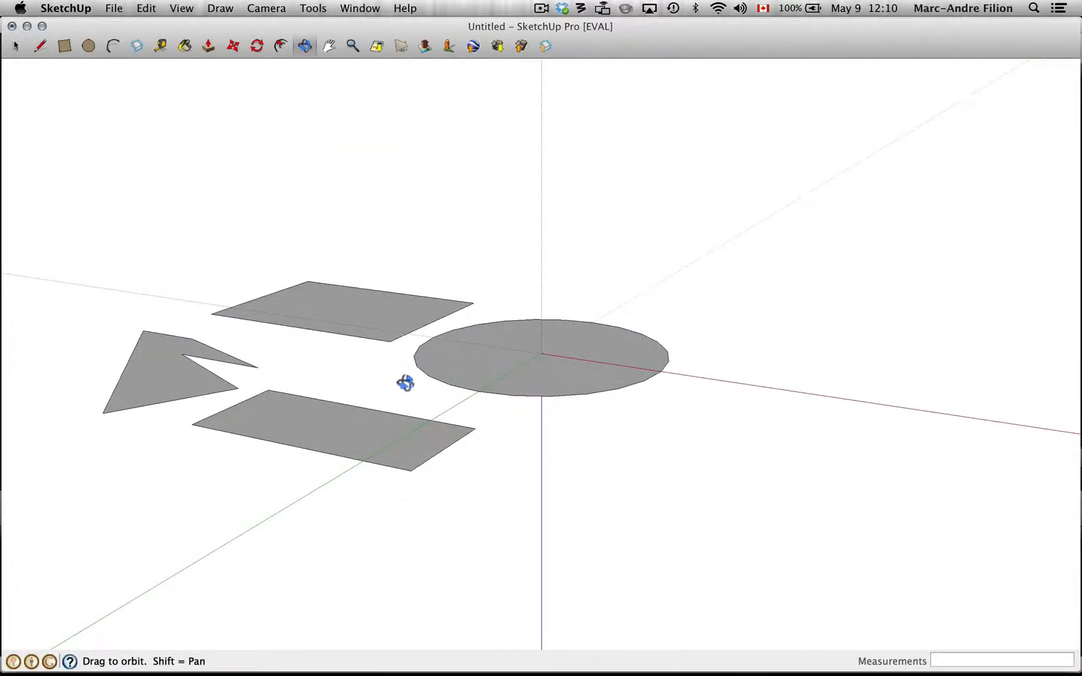
pyautogui.moveTo(405, 383); pyautogui.dragTo(331, 482)
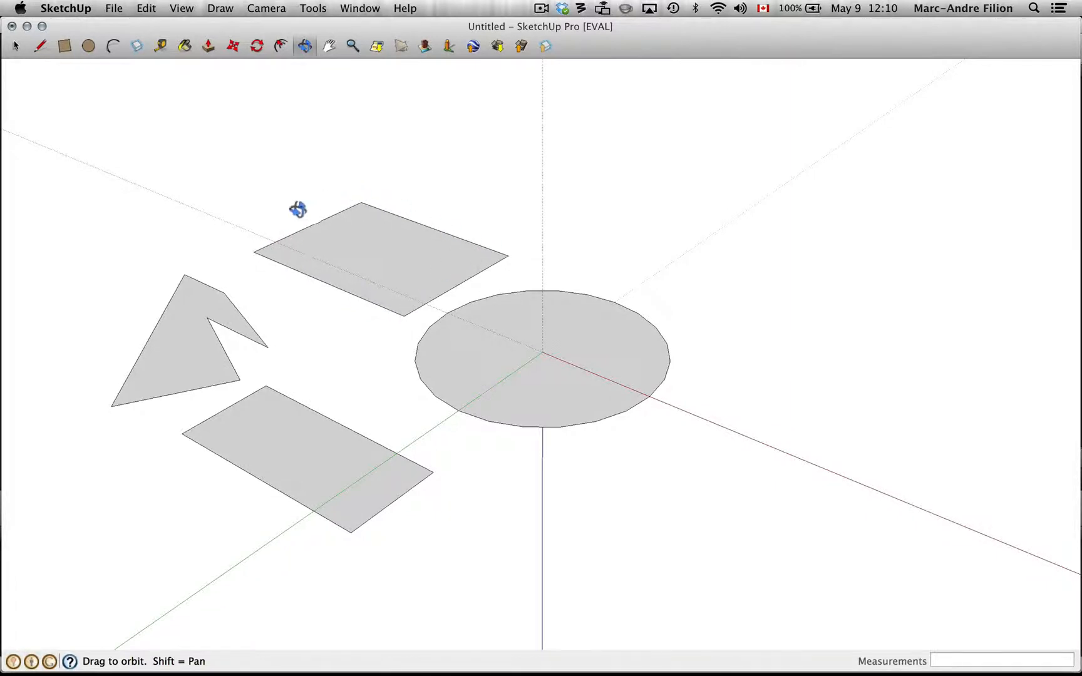
pyautogui.click(208, 47)
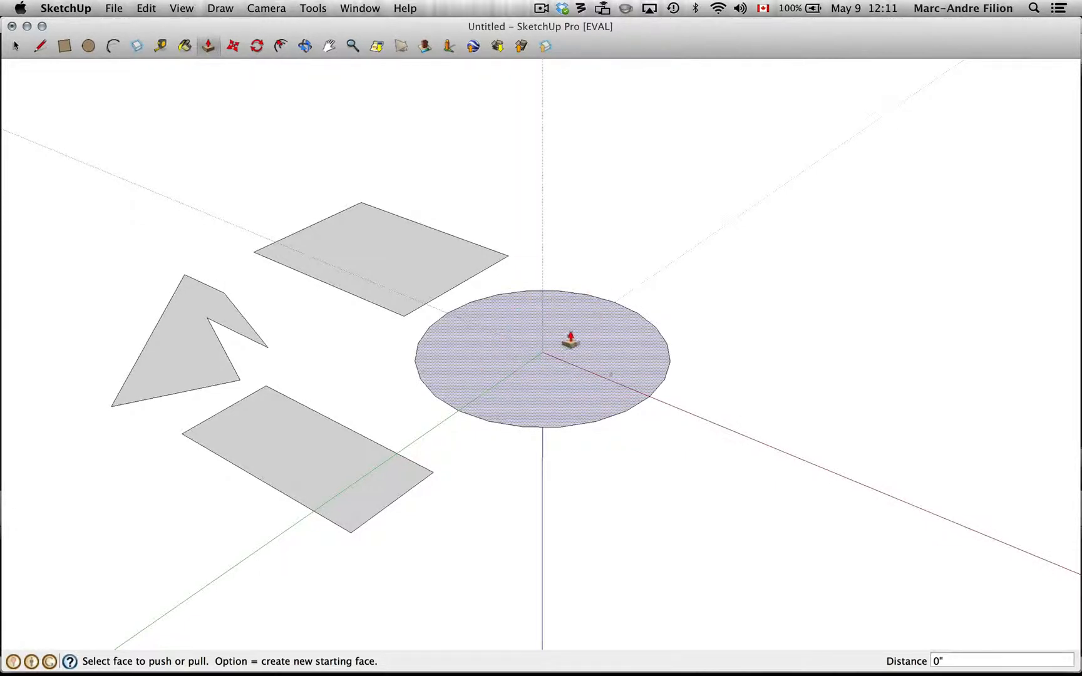
pyautogui.moveTo(541, 391); pyautogui.dragTo(563, 355)
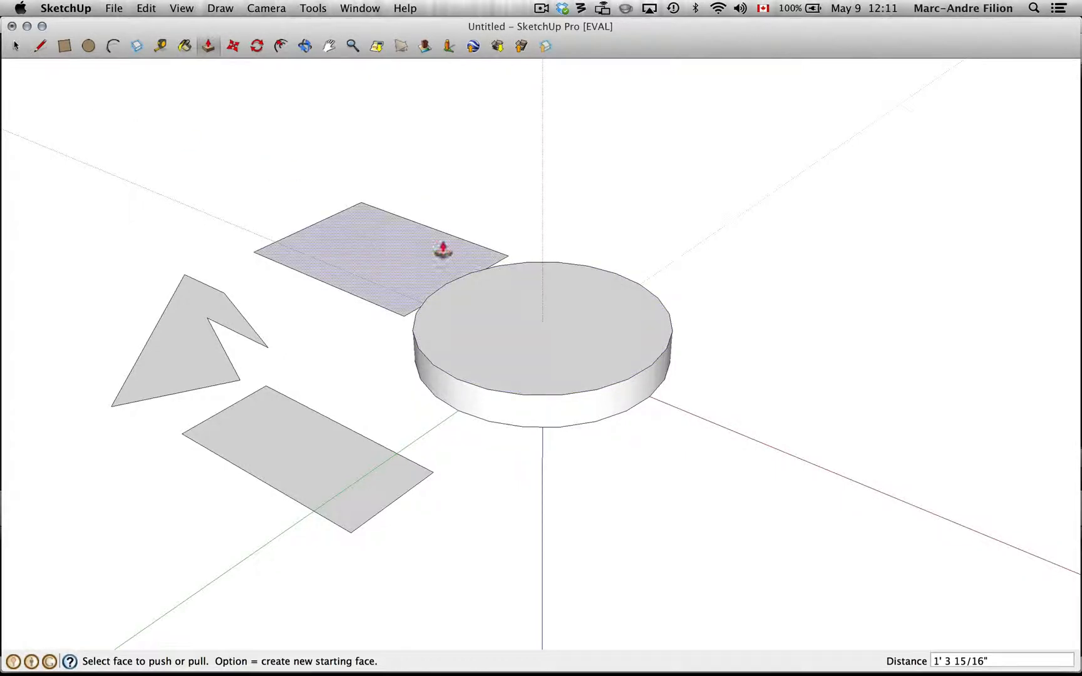
# - Draw a concentric circle of about 3' 10" radius on the disc's top face and push the outer ring down about 7 9/16"
pyautogui.click(88, 46)
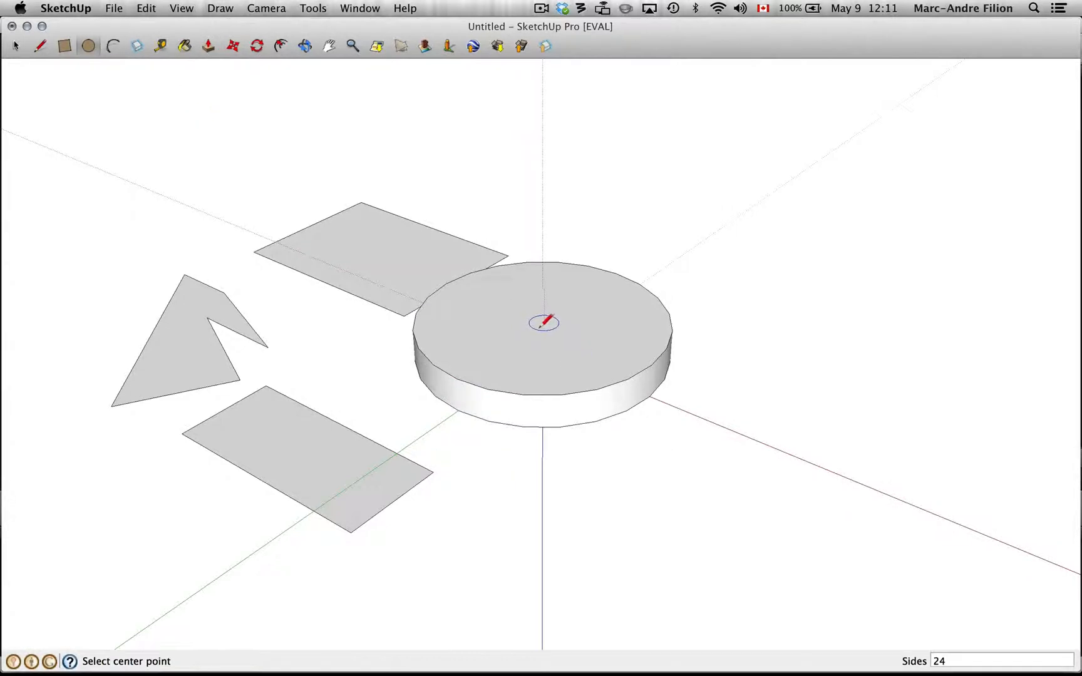
pyautogui.click(623, 359)
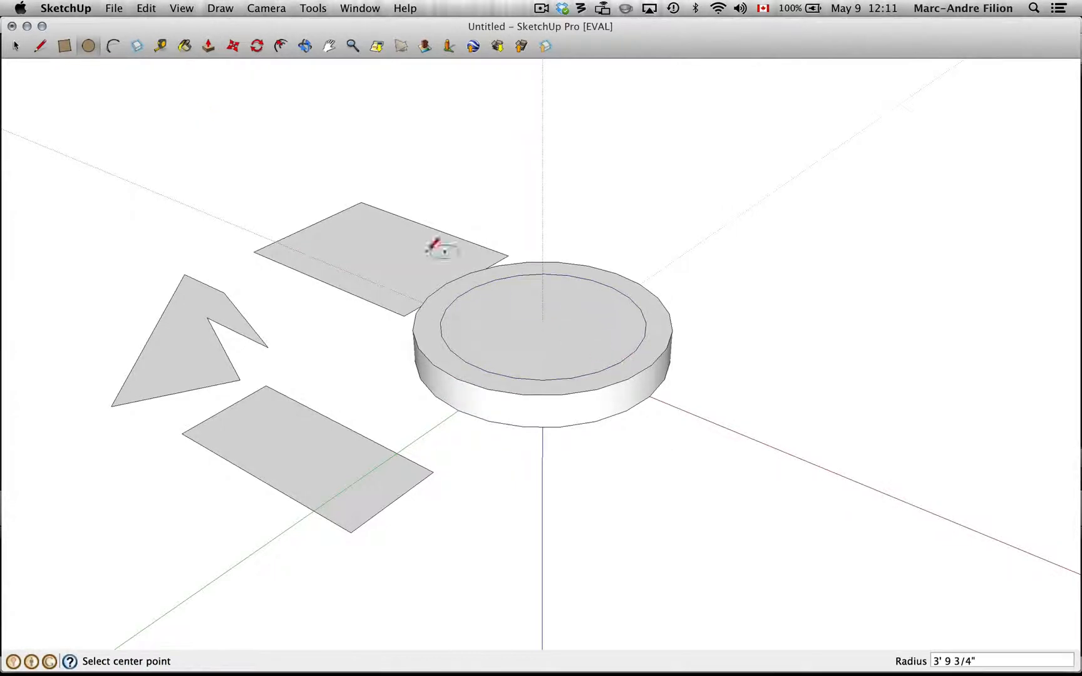
pyautogui.click(208, 46)
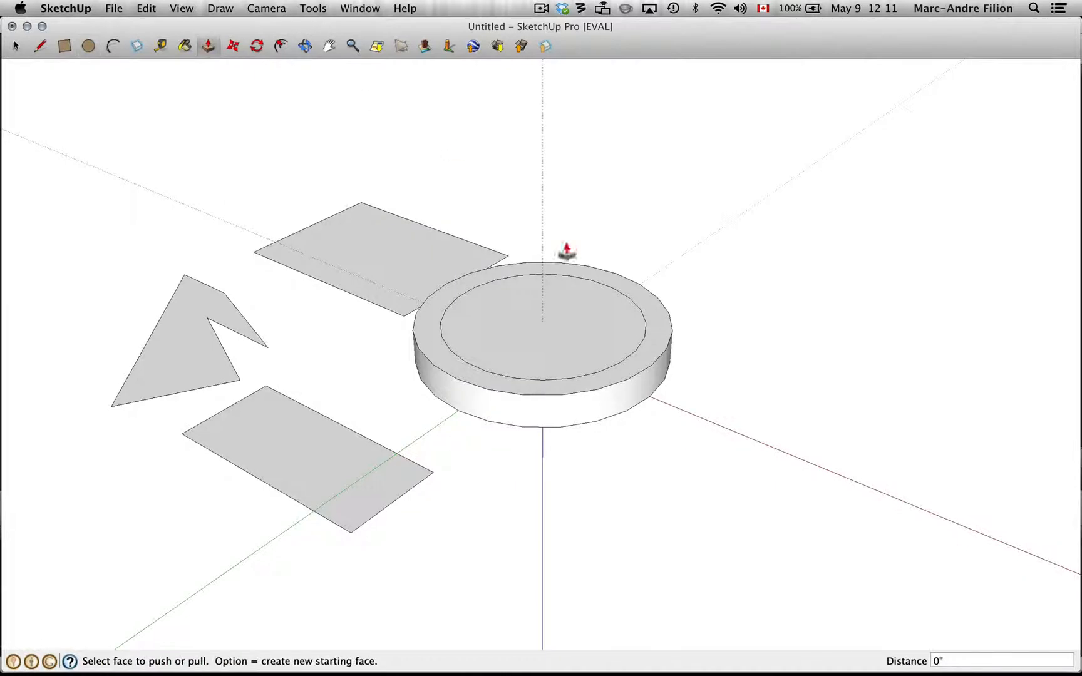
pyautogui.click(661, 321)
pyautogui.click(657, 337)
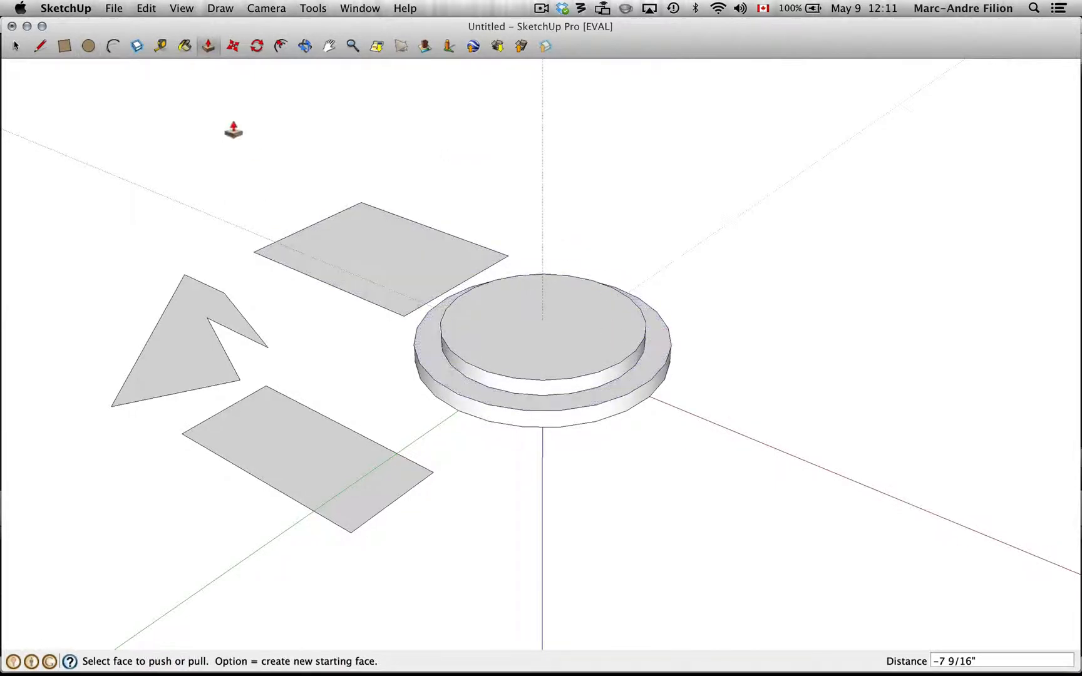
pyautogui.click(17, 45)
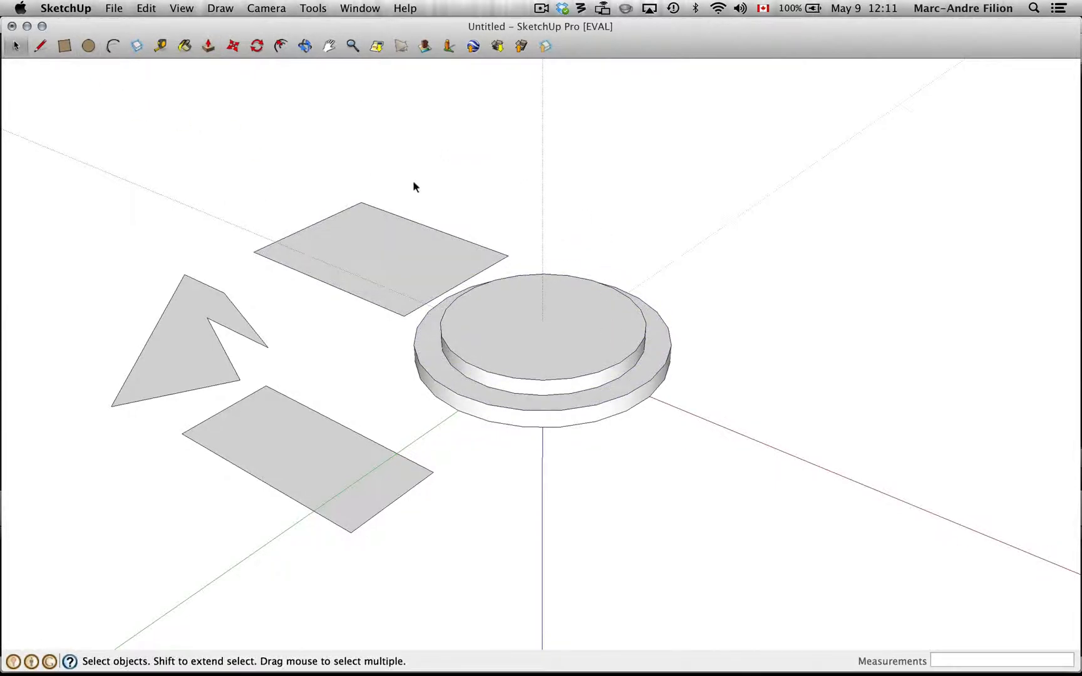
# - Draw a concentric circle of about 2' 3" radius on the raised face and push it down about 4' 8" through the disc
pyautogui.click(305, 46)
pyautogui.moveTo(573, 464); pyautogui.dragTo(645, 550)
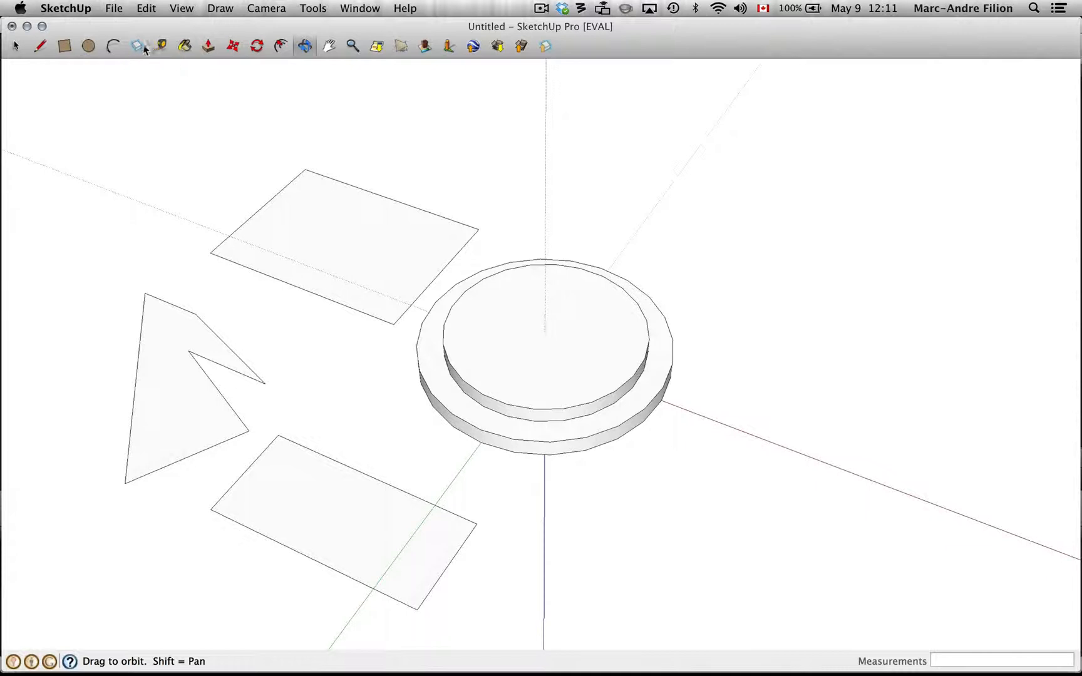
pyautogui.click(88, 45)
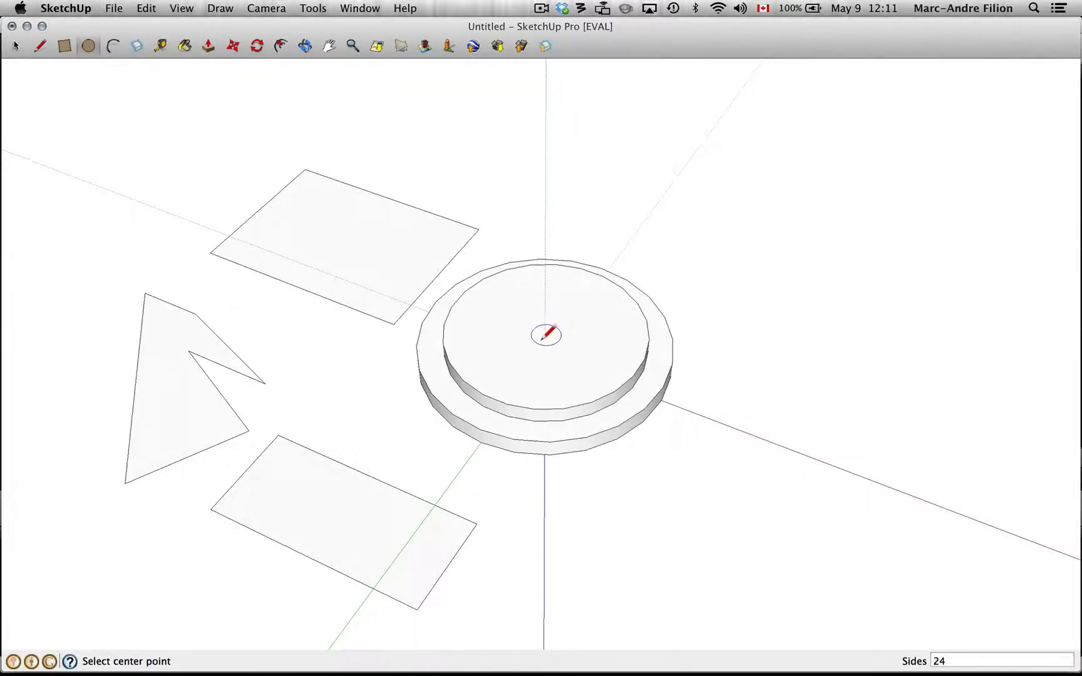
pyautogui.click(582, 367)
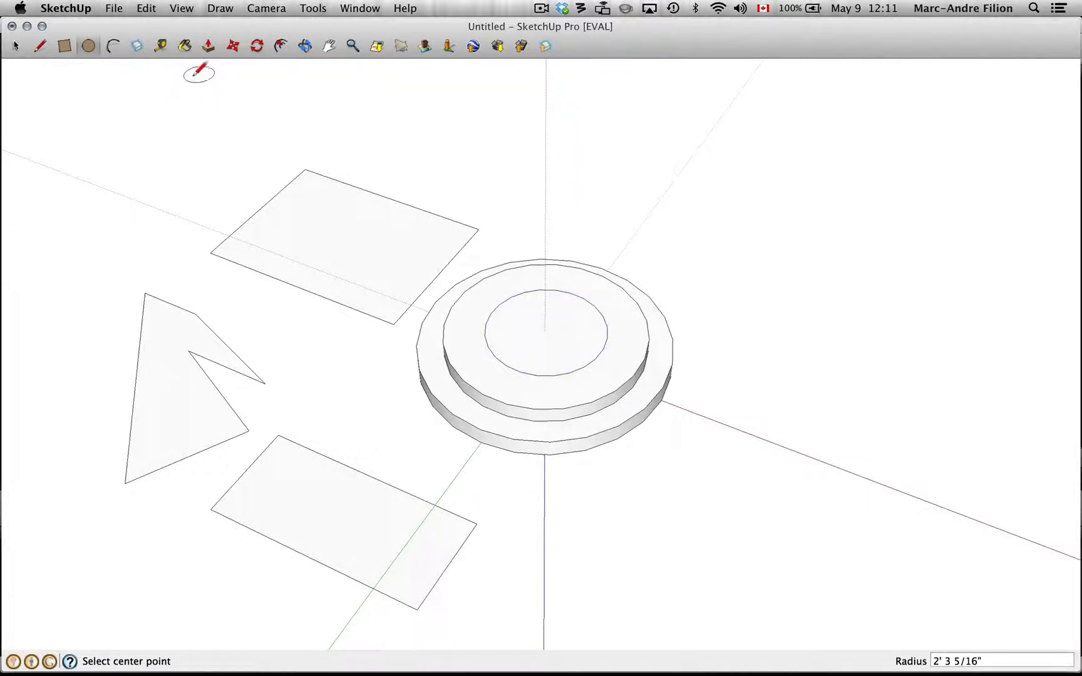
pyautogui.click(208, 46)
pyautogui.moveTo(543, 311); pyautogui.dragTo(548, 398)
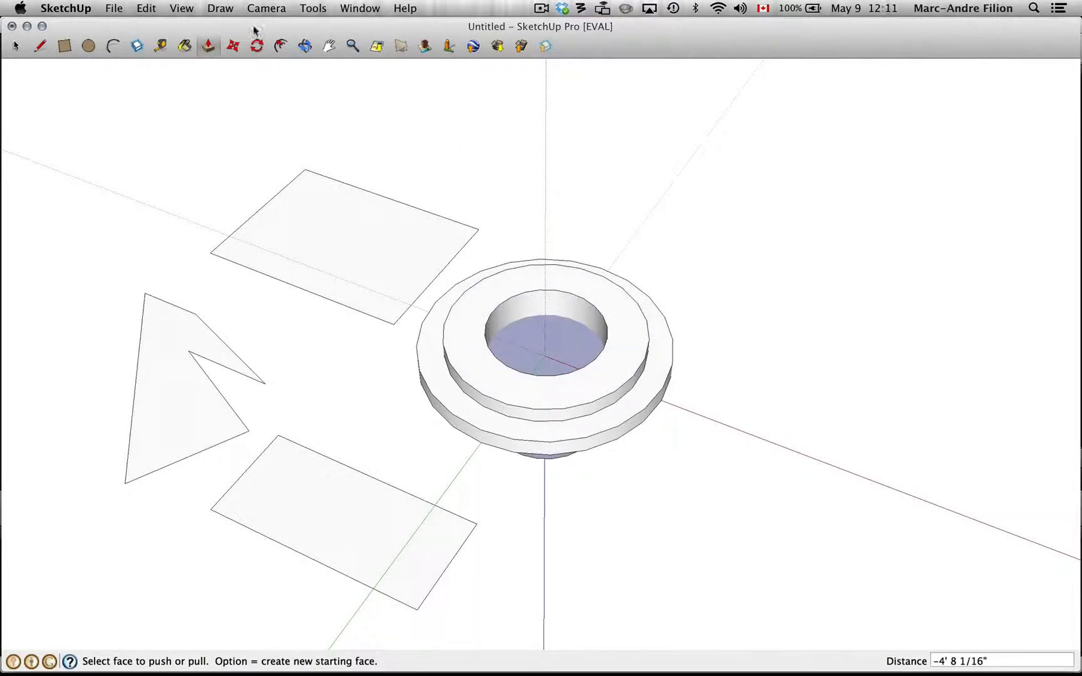
pyautogui.click(16, 46)
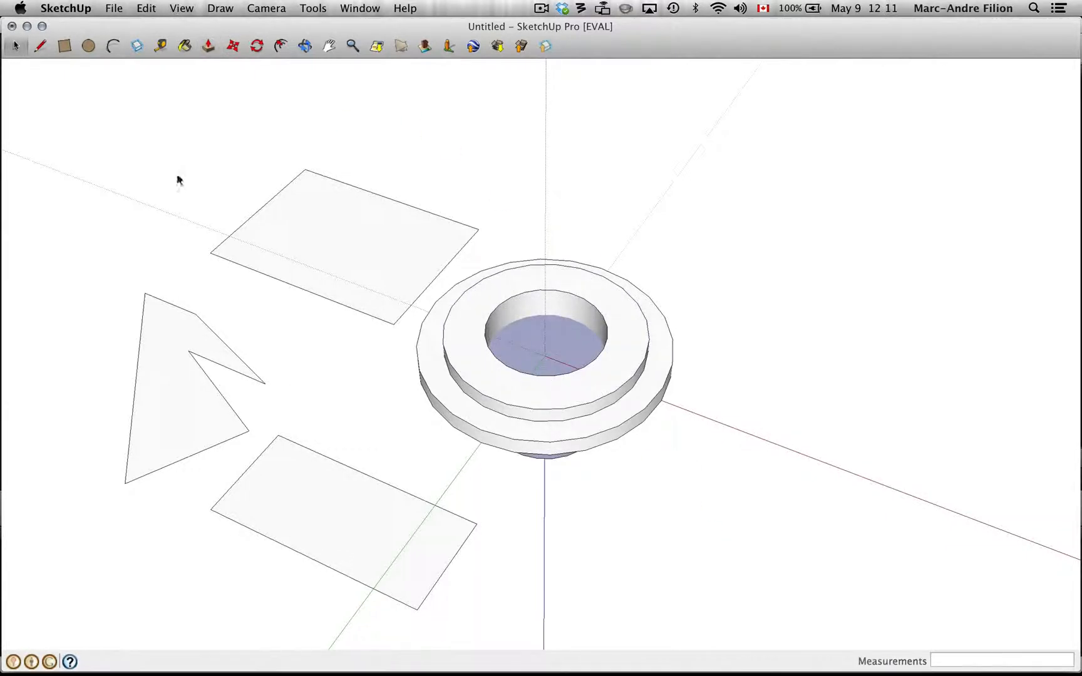
# - Select the whole connected solid, the stepped disc together with the cylinder protruding from its underside
pyautogui.click(304, 46)
pyautogui.moveTo(638, 514); pyautogui.dragTo(605, 129)
pyautogui.click(15, 45)
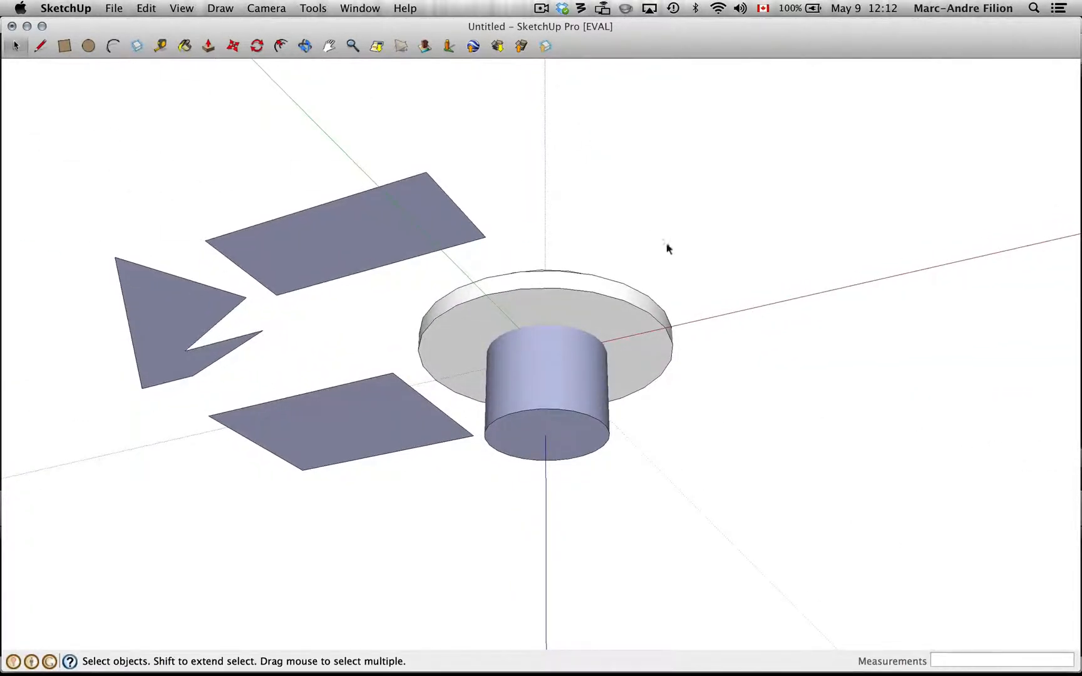
pyautogui.moveTo(586, 391); pyautogui.dragTo(521, 468)
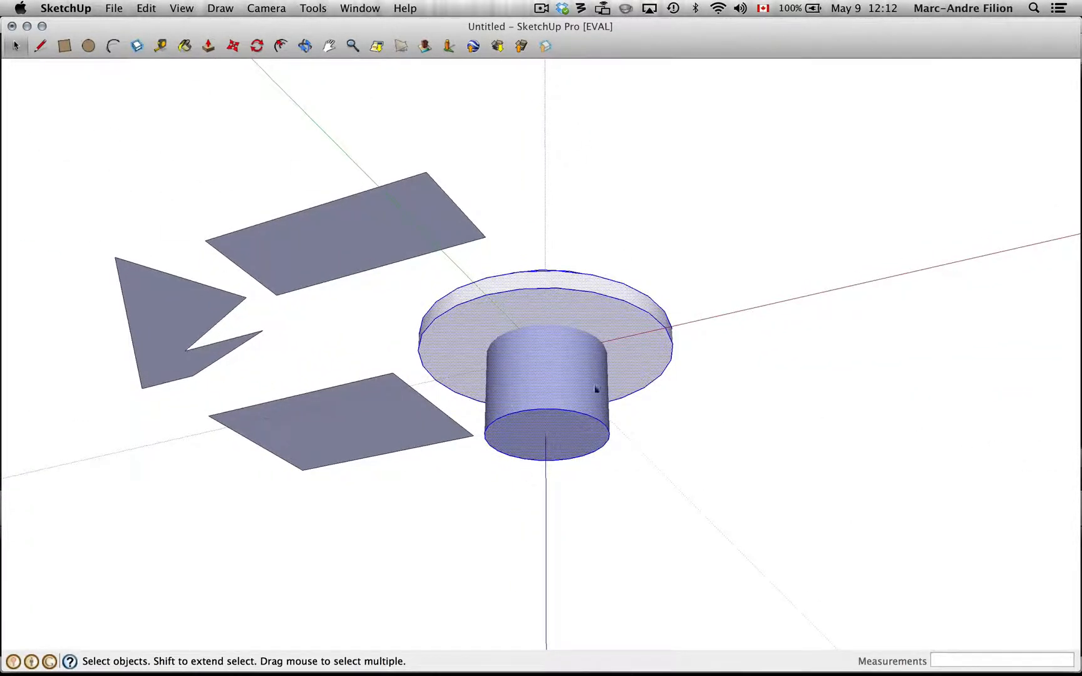
# - Intersect the faces of the selected stepped disc and protruding cylinder with the model
pyautogui.moveTo(626, 319); pyautogui.dragTo(508, 460)
pyautogui.click(159, 10)
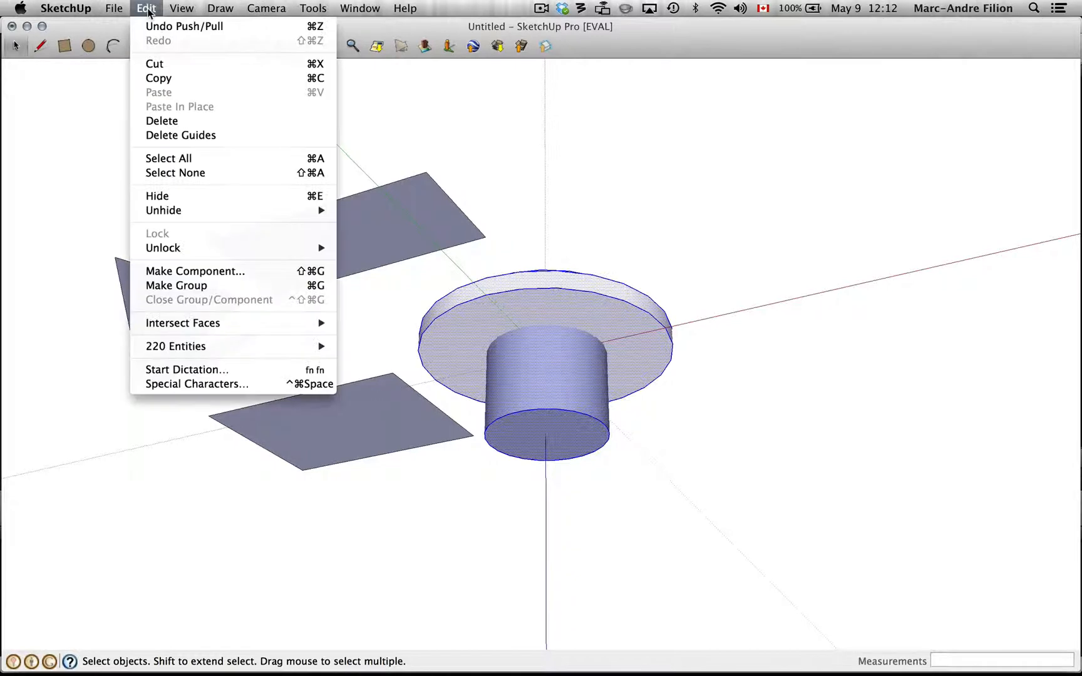
pyautogui.moveTo(249, 323)
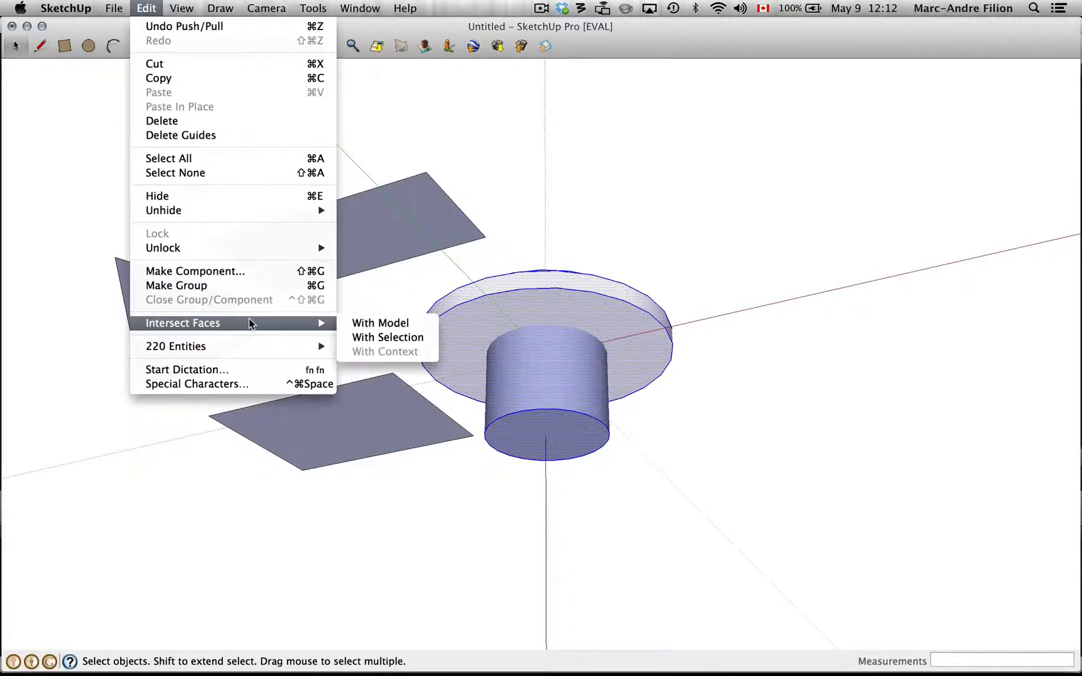
pyautogui.click(367, 323)
# - Delete the protruding cylinder's wall and bottom face, its leftover circular edge, and the underside's inner circular face to open the central hole
pyautogui.click(540, 374)
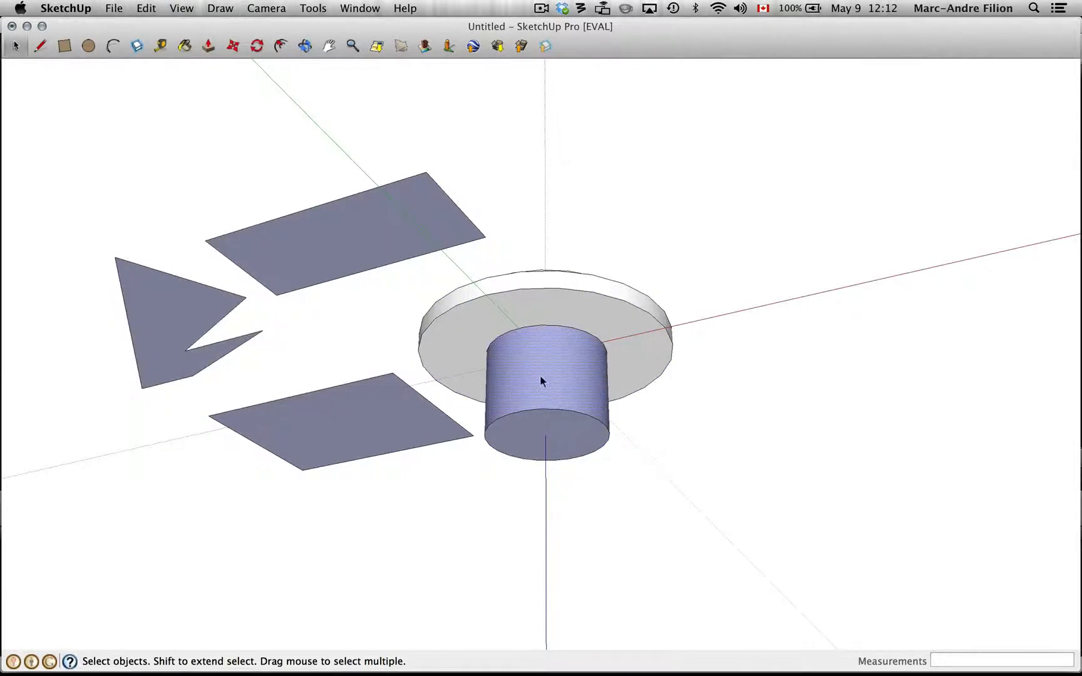
pyautogui.press('Delete')
pyautogui.press('Delete')
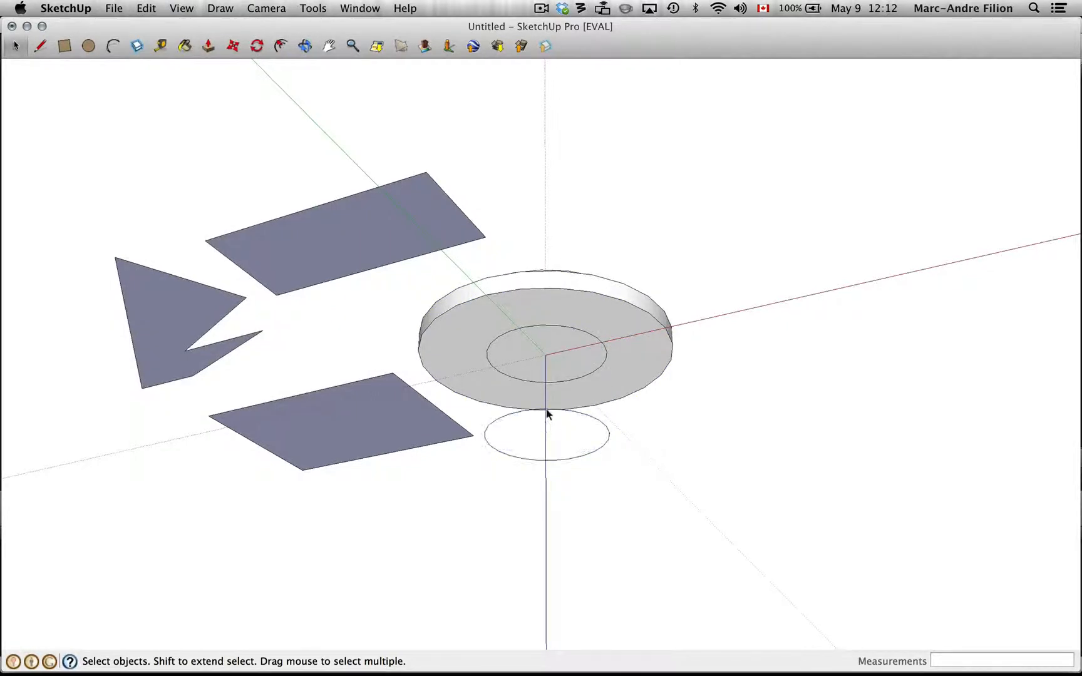
pyautogui.click(605, 430)
pyautogui.press('Delete')
pyautogui.click(578, 361)
pyautogui.press('Delete')
# - Push/Pull the irregular notched polygon up about 2' 6 5/8" into a solid block
pyautogui.click(306, 46)
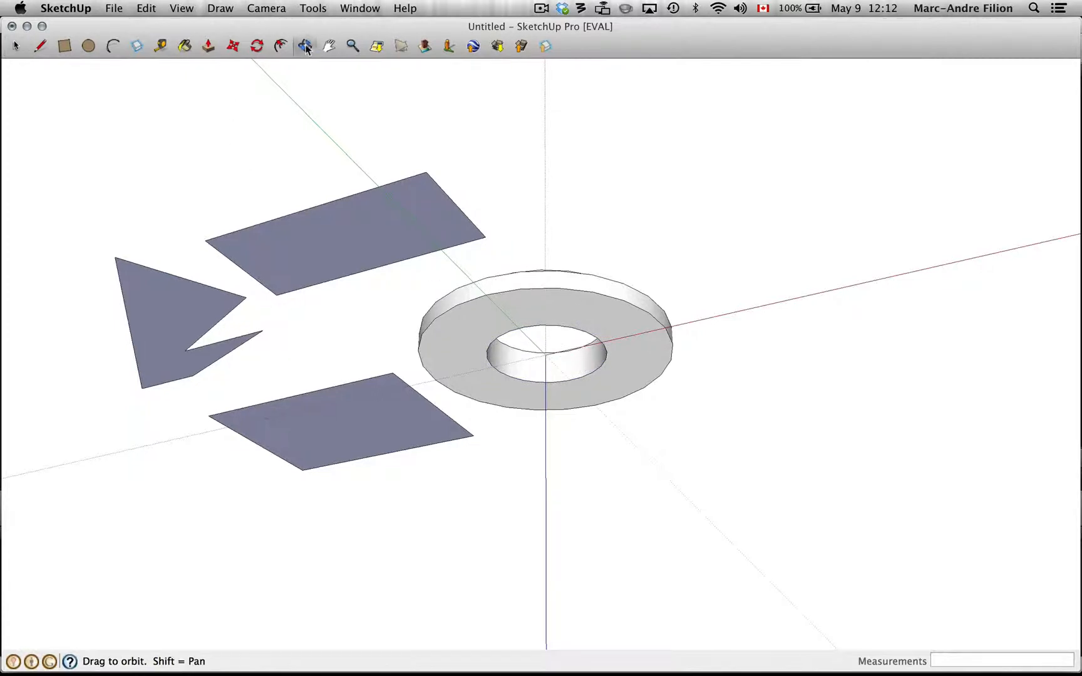
pyautogui.moveTo(638, 244); pyautogui.dragTo(474, 524)
pyautogui.moveTo(698, 357); pyautogui.dragTo(600, 302)
pyautogui.click(208, 46)
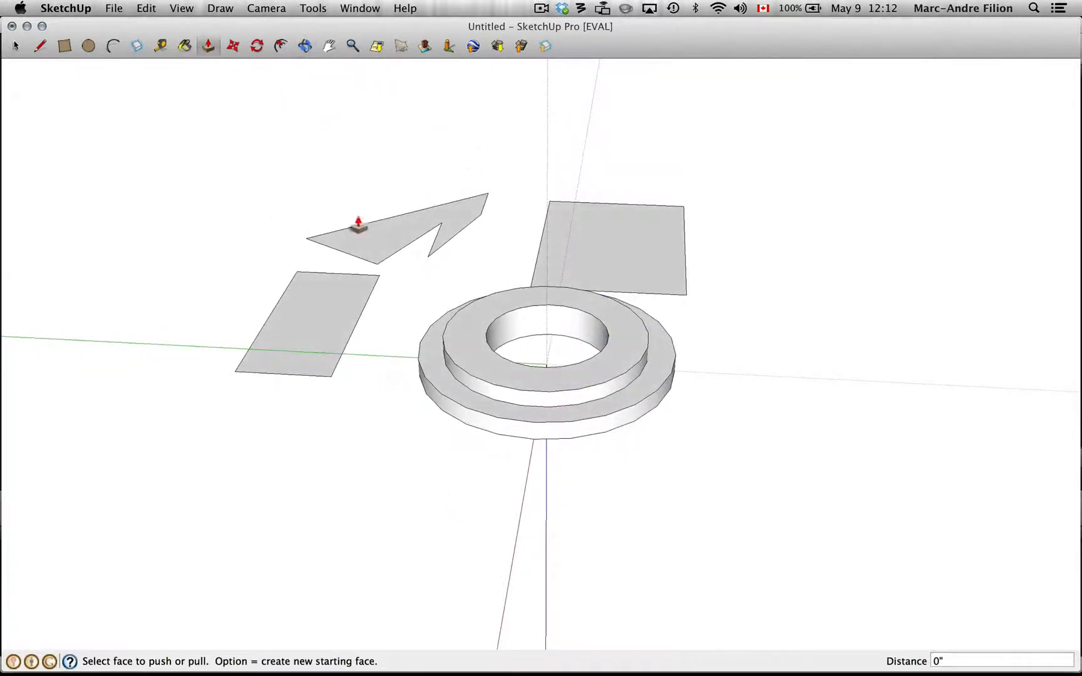
pyautogui.moveTo(357, 222); pyautogui.dragTo(368, 160)
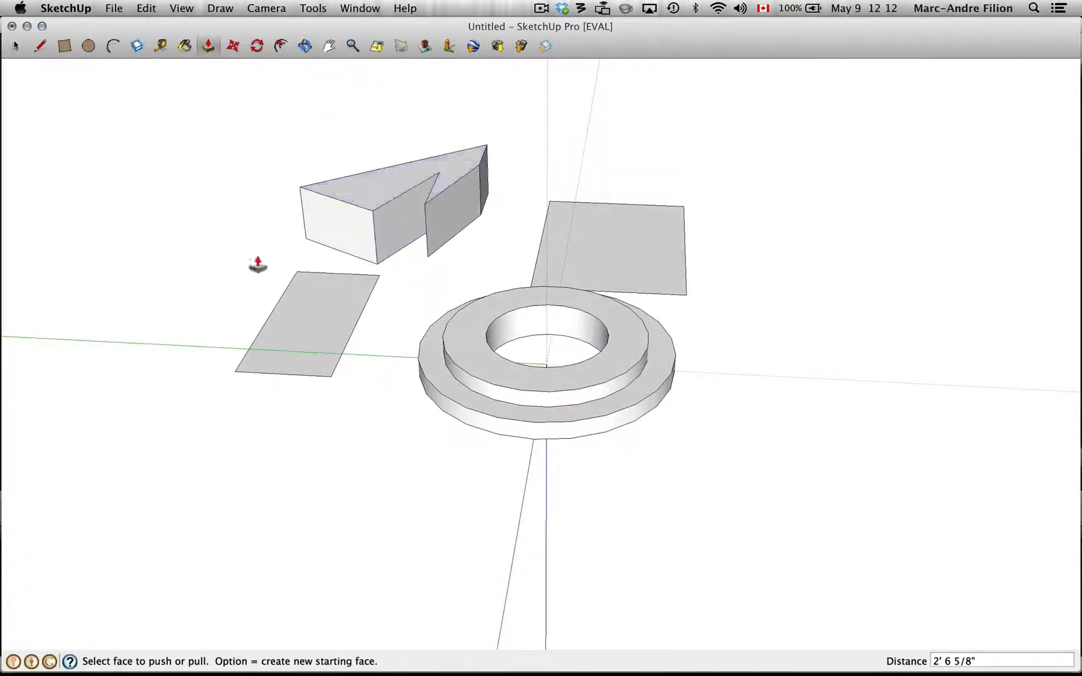
# - Select all shapes in the model, both flat rectangles, the notched block and the stepped ring, and delete them
pyautogui.click(15, 45)
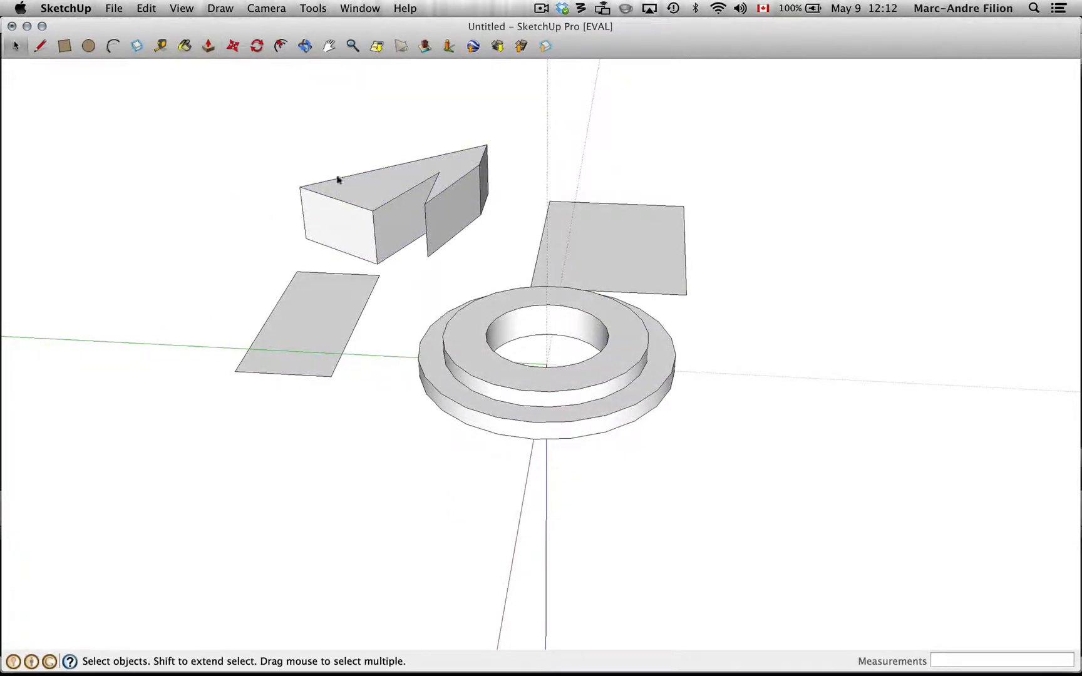
pyautogui.click(305, 46)
pyautogui.moveTo(651, 189); pyautogui.dragTo(507, 313)
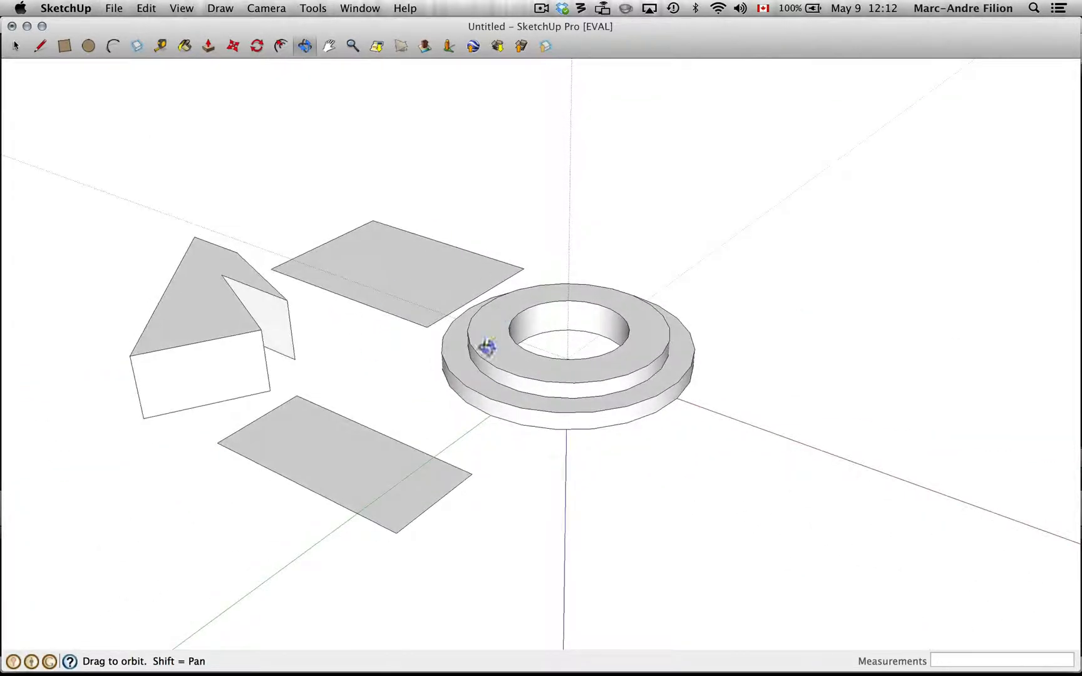
pyautogui.click(19, 48)
pyautogui.moveTo(78, 147); pyautogui.dragTo(810, 570)
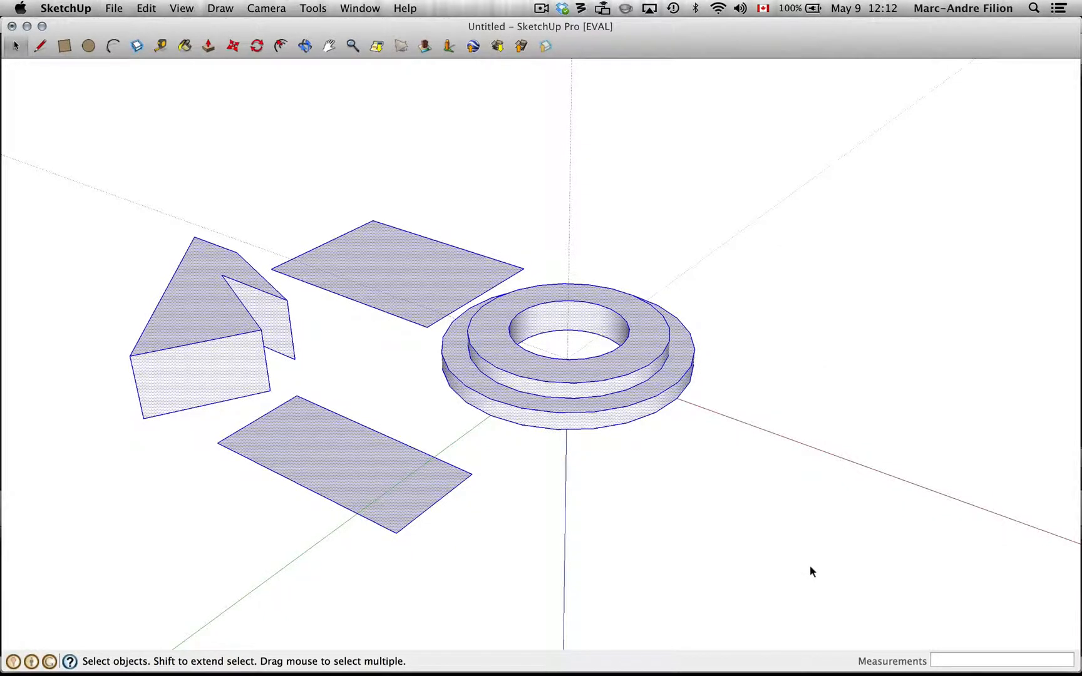
pyautogui.press('Delete')
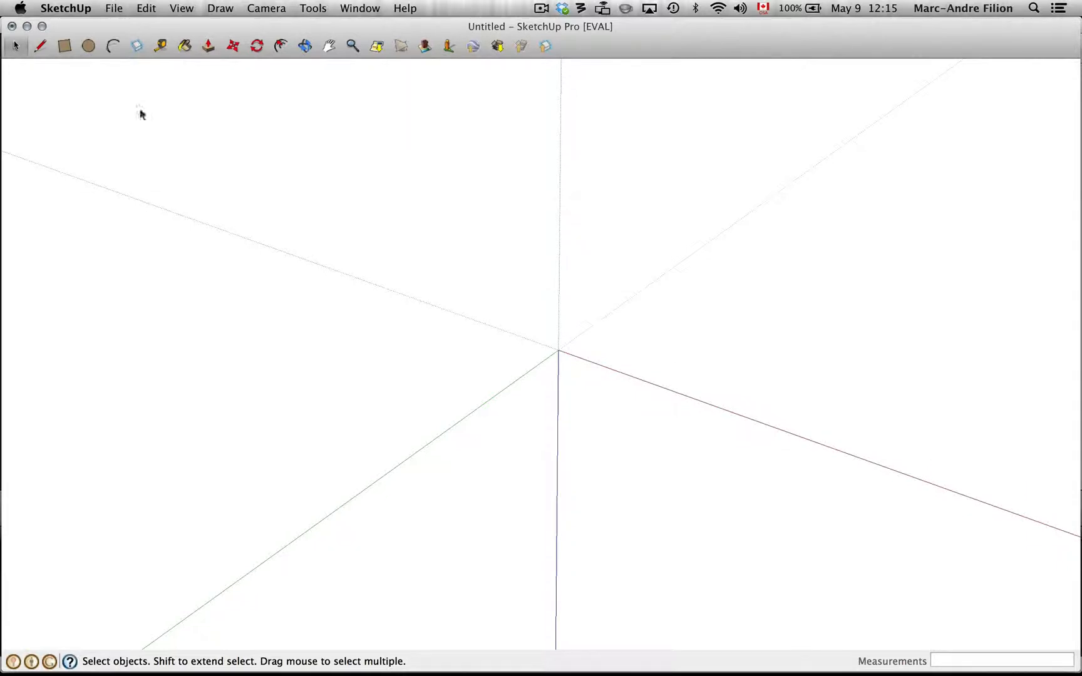
# - Draw a circle of 0.5" radius on the ground plane, centred on the origin
pyautogui.click(88, 47)
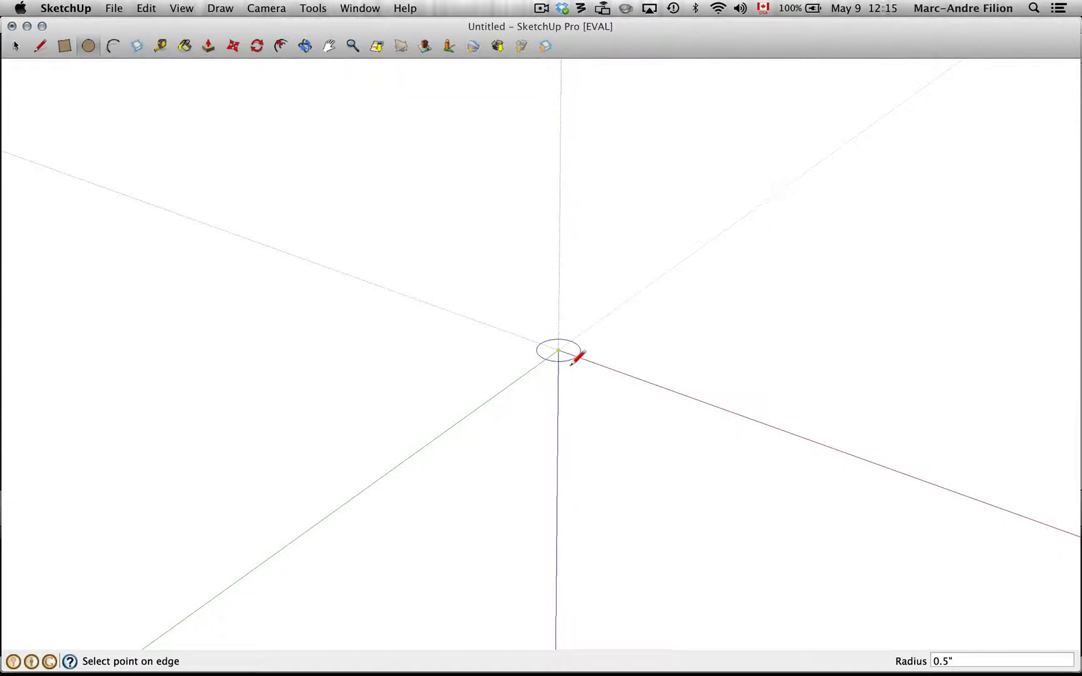
pyautogui.press('Escape')
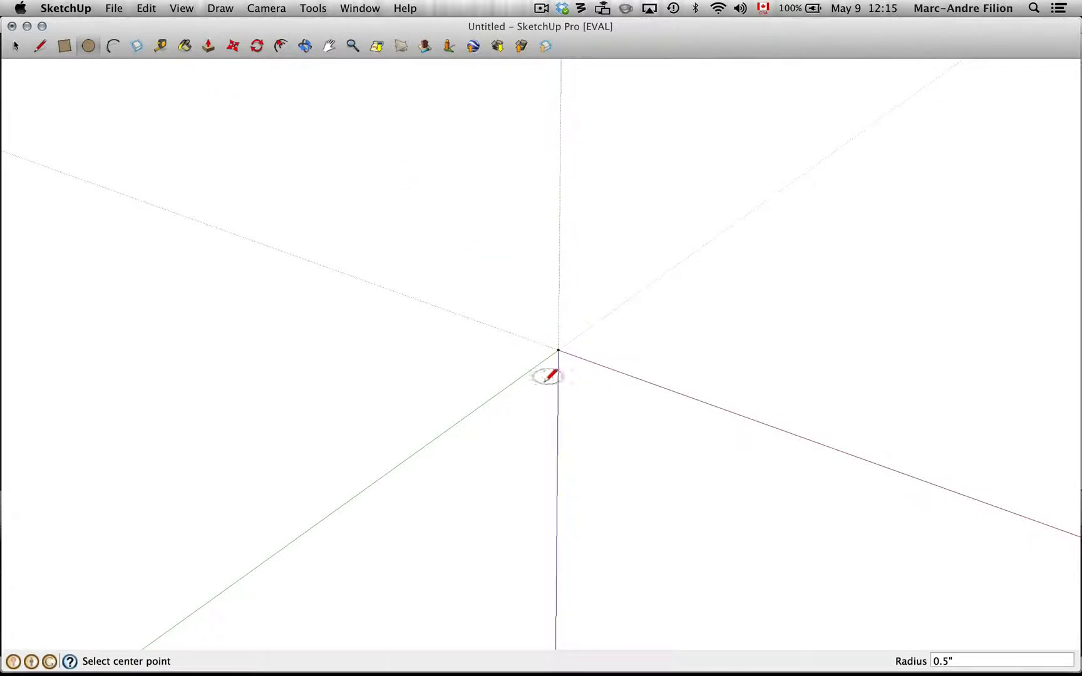
pyautogui.scroll(5, 558, 367)
pyautogui.scroll(5, 557, 365)
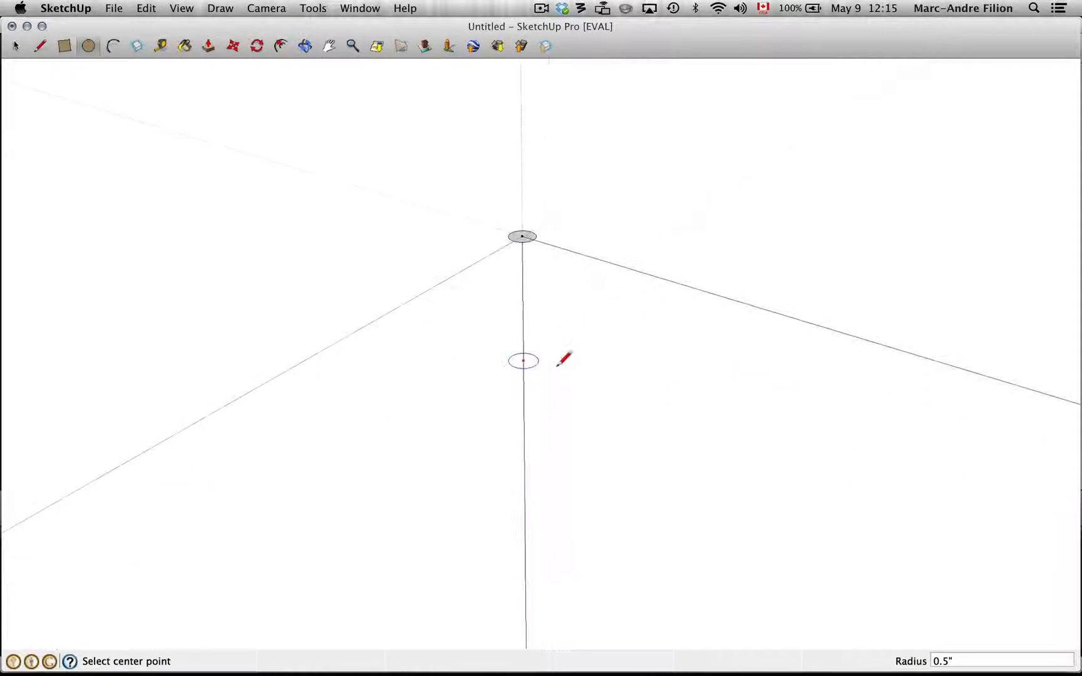
pyautogui.scroll(8, 515, 218)
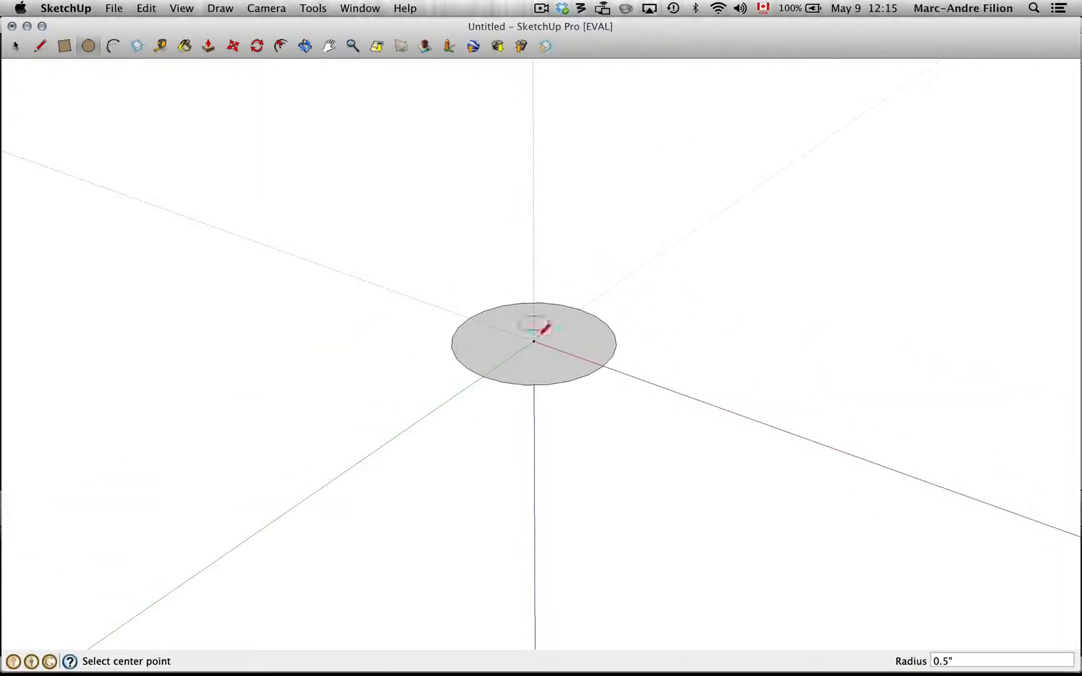
pyautogui.scroll(3, 556, 379)
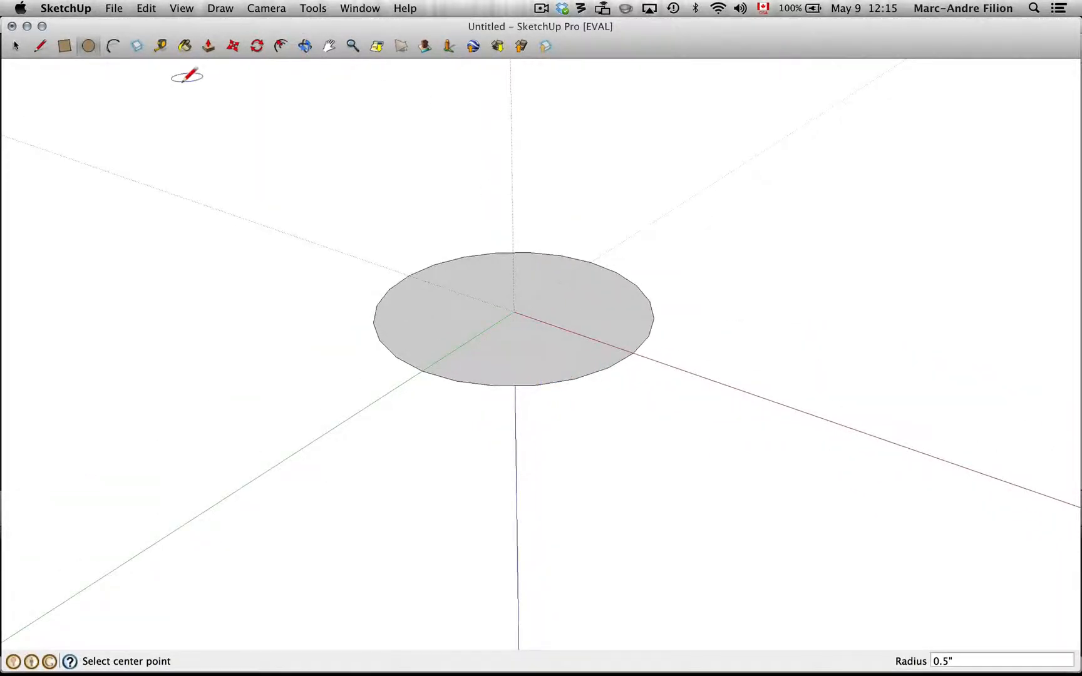
# - Push/Pull the circle's face up .25" into a solid disc
pyautogui.click(16, 45)
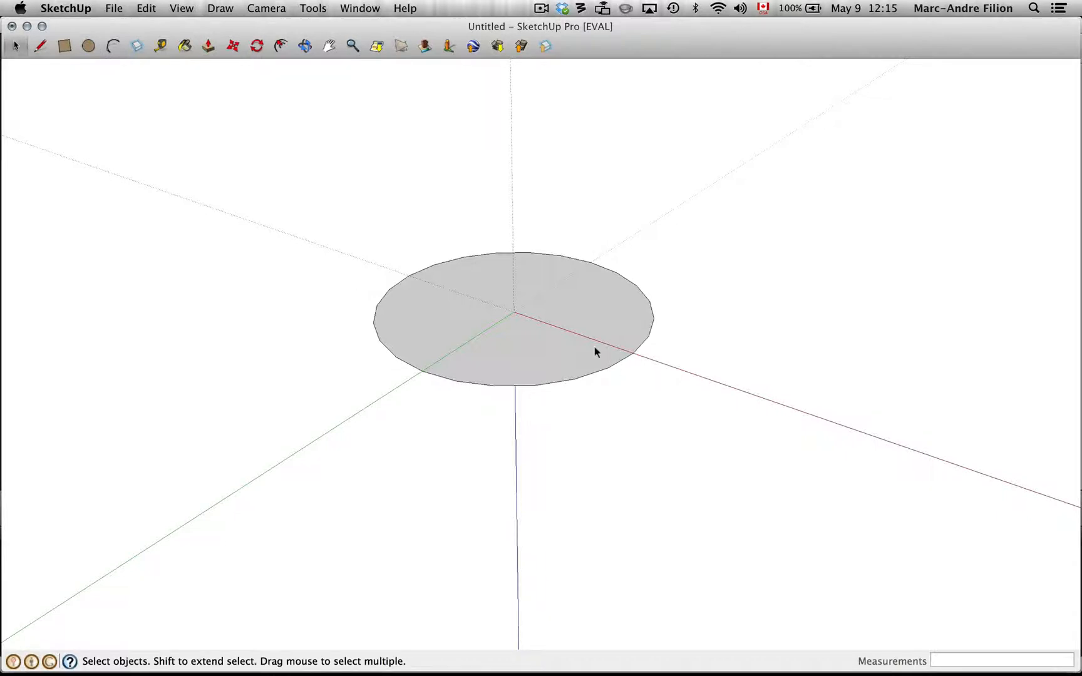
pyautogui.click(595, 352)
pyautogui.click(554, 383)
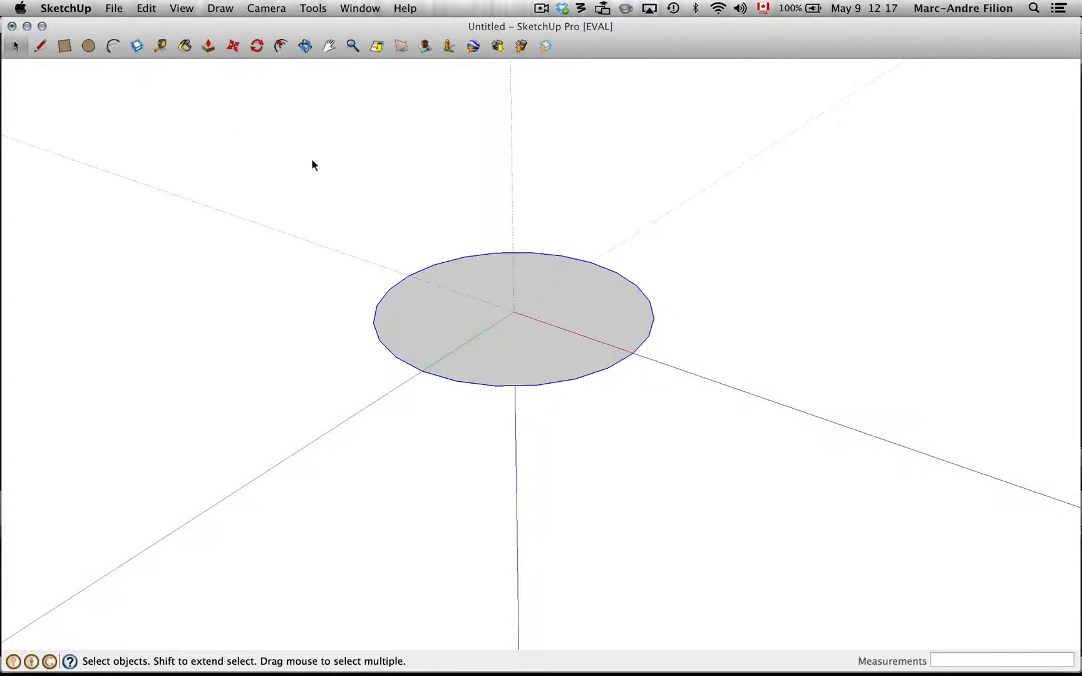
pyautogui.click(208, 46)
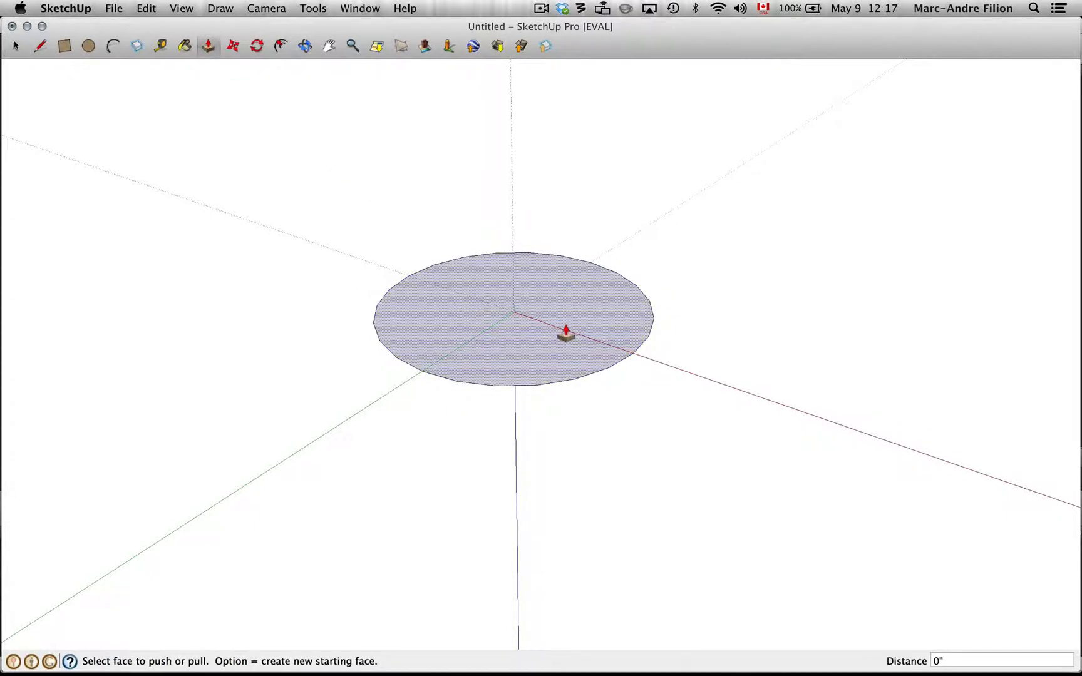
pyautogui.click(502, 324)
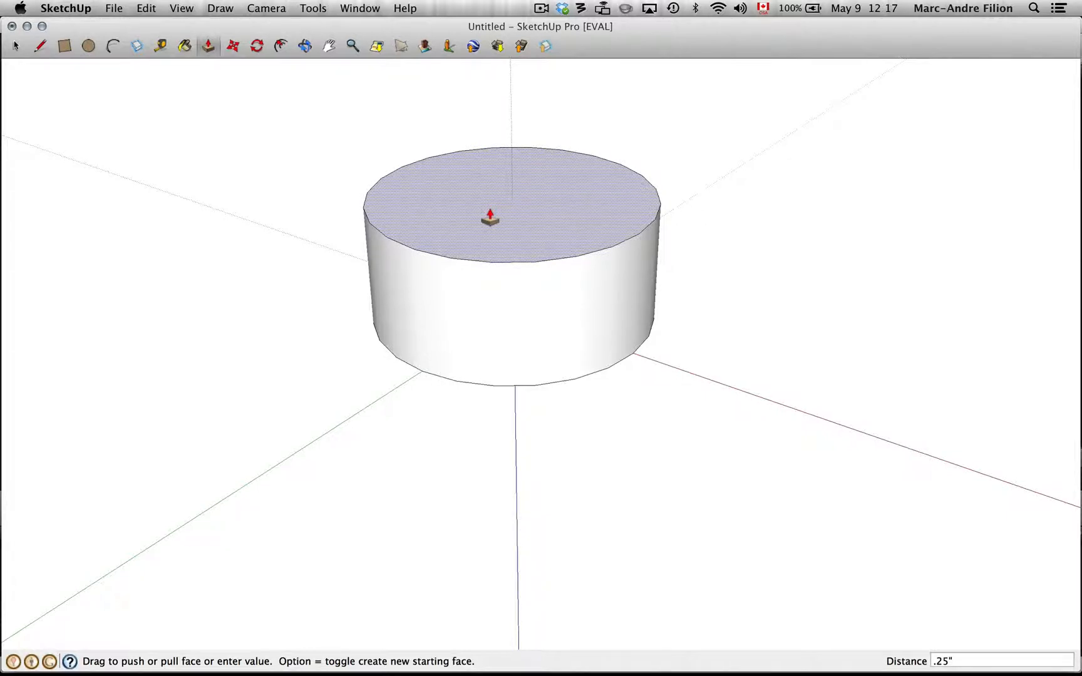
pyautogui.press('Return')
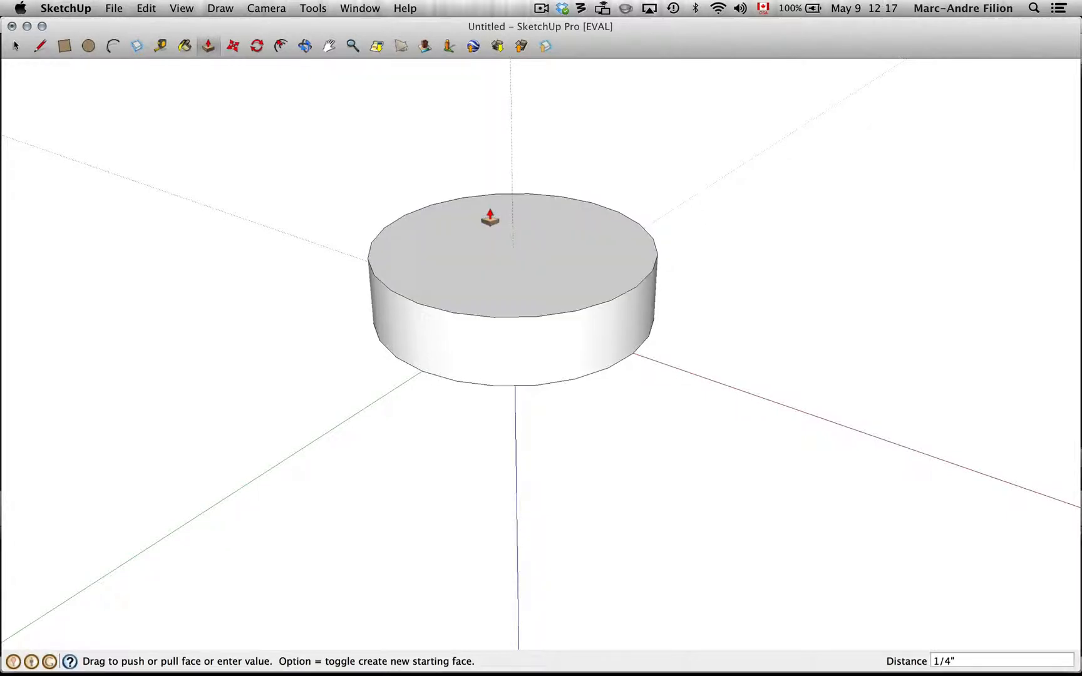
# - Draw a concentric circle of about 7/16" radius on the disc's top face and push it down about 1/16"
pyautogui.click(88, 46)
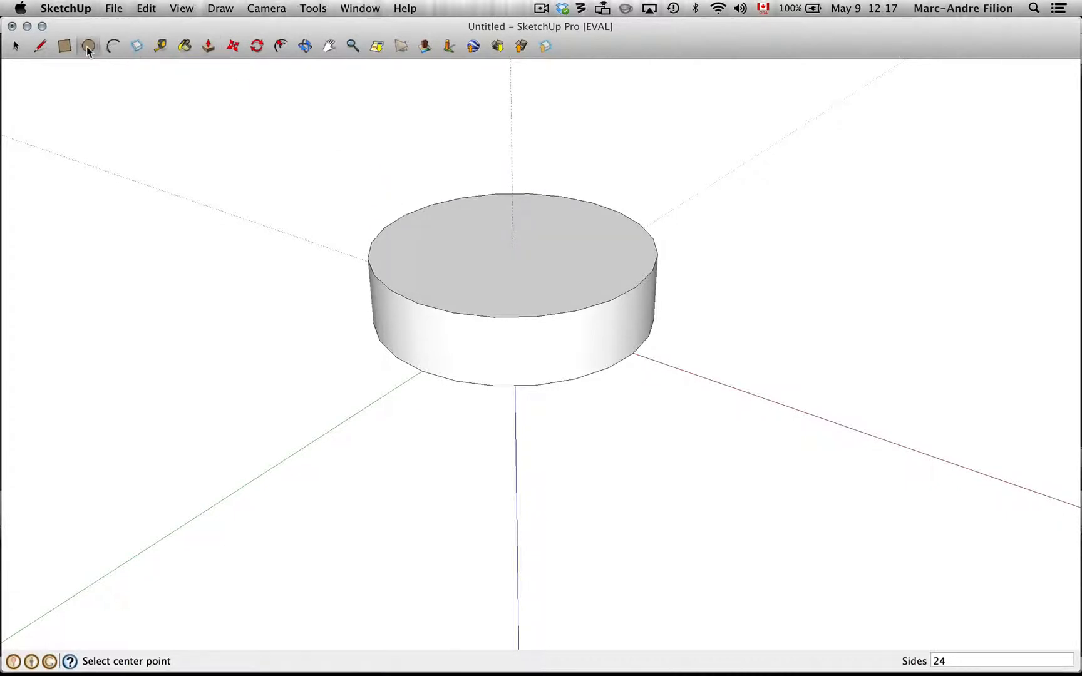
pyautogui.click(512, 249)
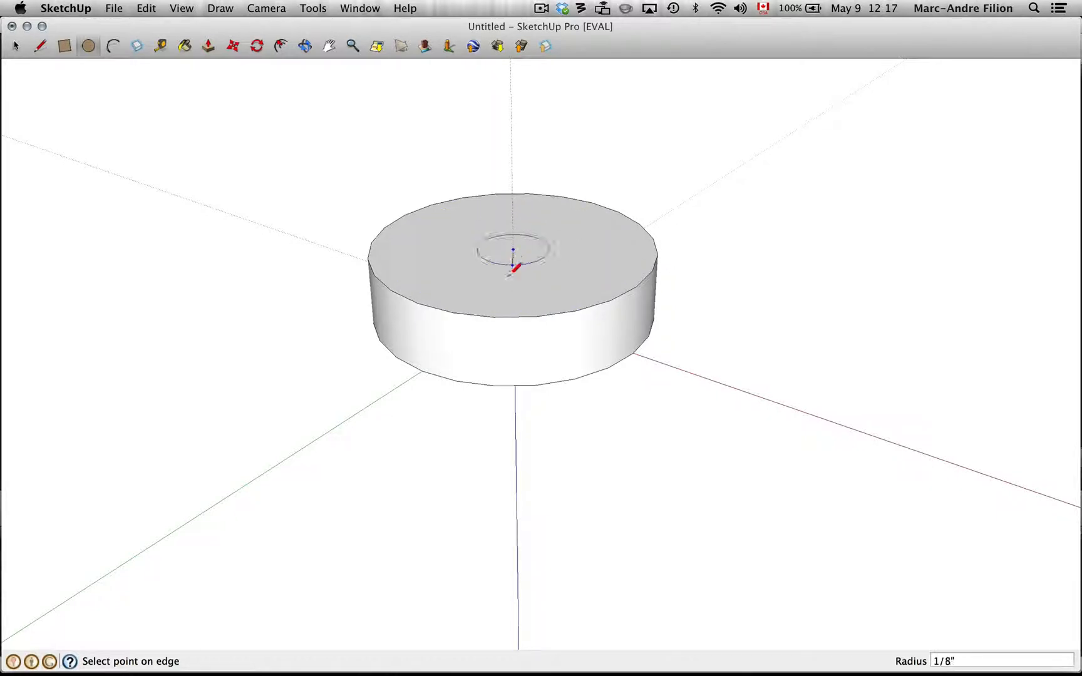
pyautogui.click(515, 309)
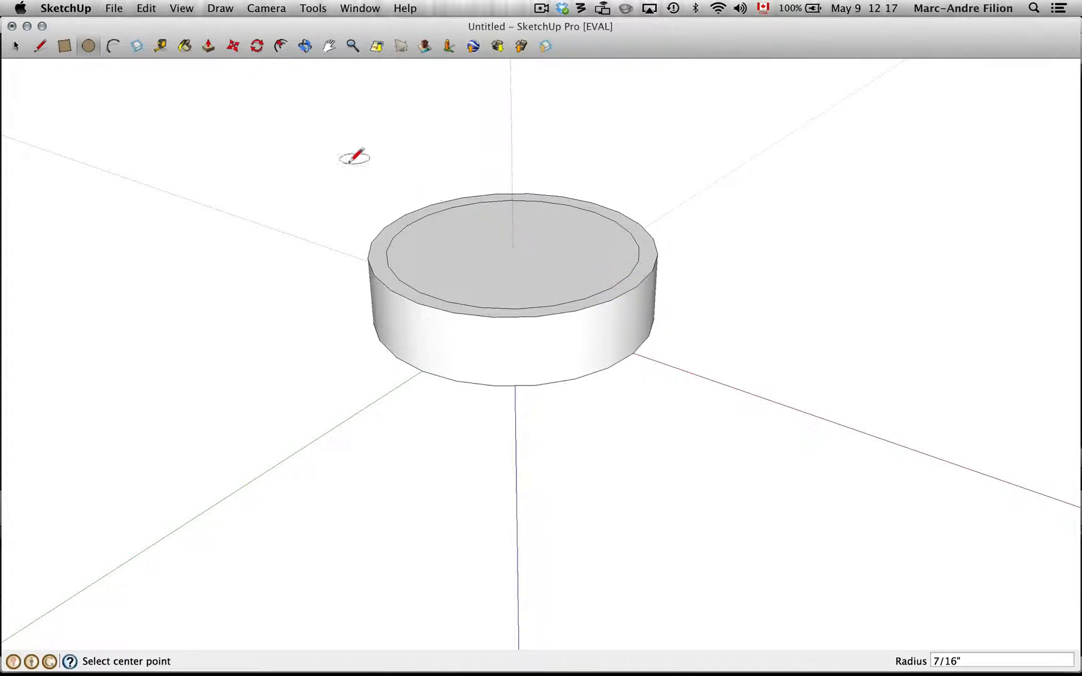
pyautogui.click(207, 47)
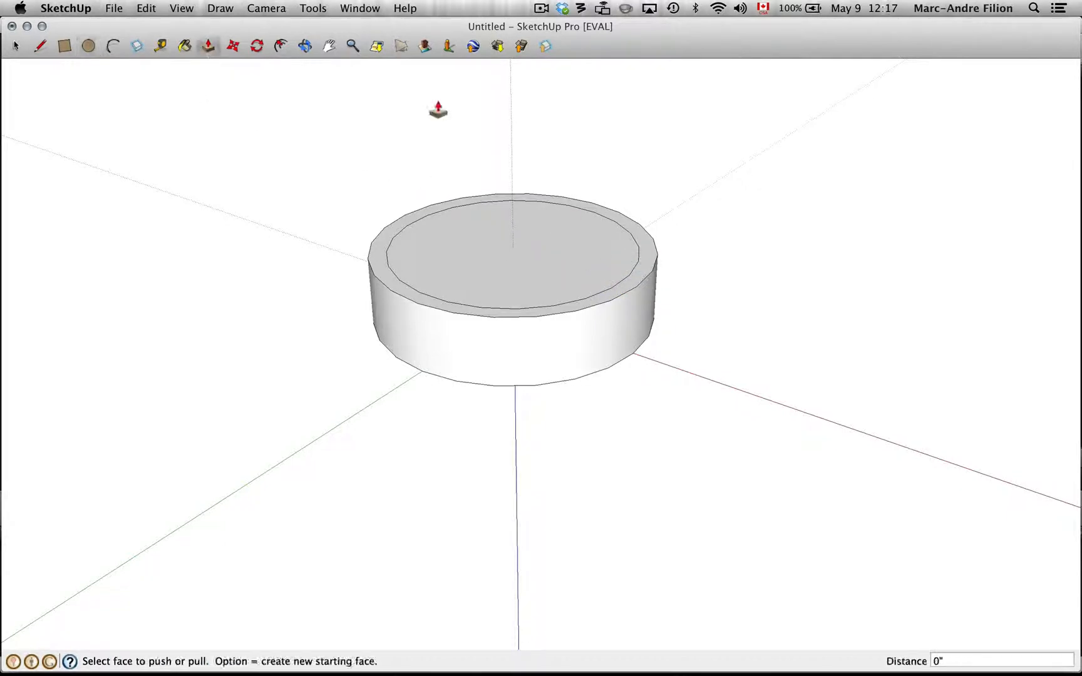
pyautogui.click(542, 216)
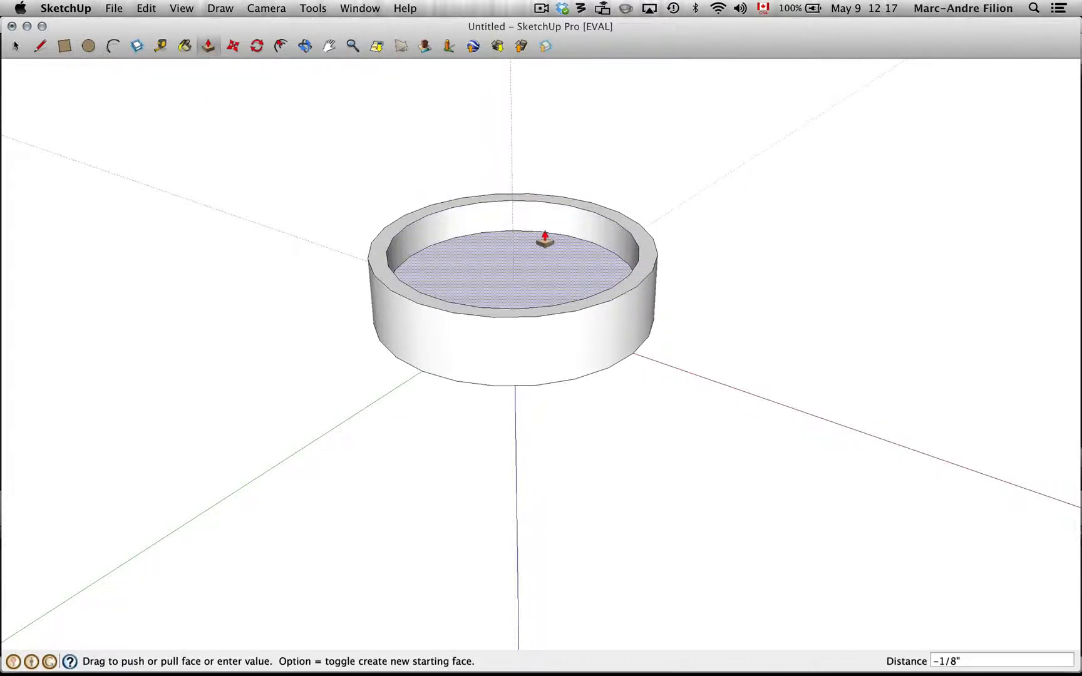
pyautogui.click(544, 229)
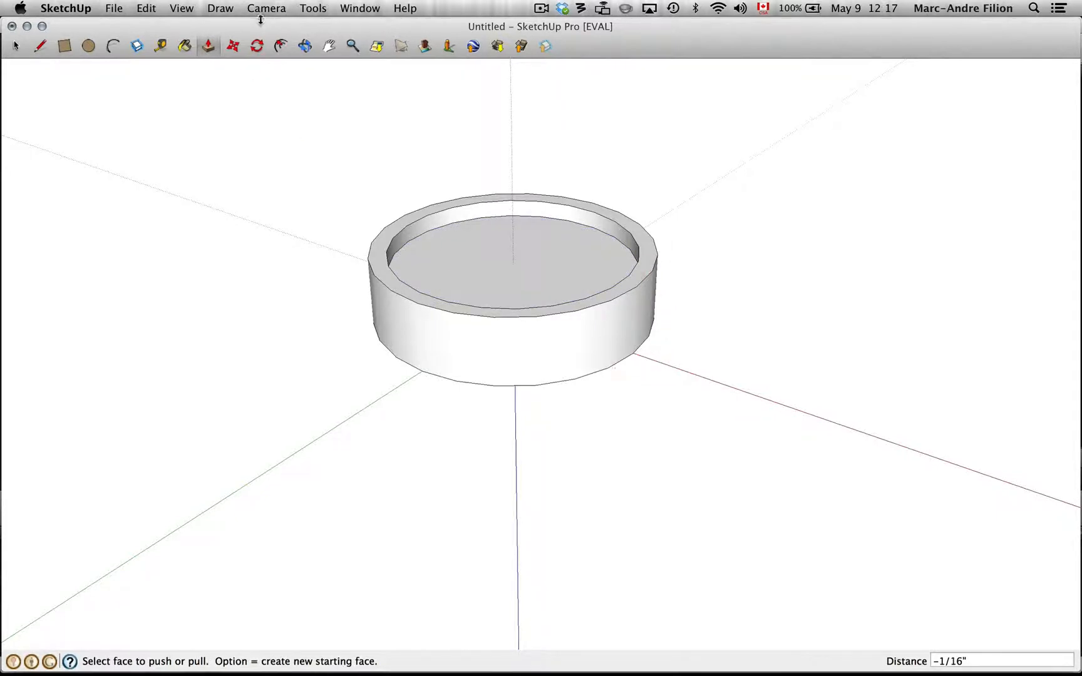
# - Orbit around the disc to examine its rim and recessed top from several angles
pyautogui.click(307, 47)
pyautogui.moveTo(573, 176); pyautogui.dragTo(517, 410)
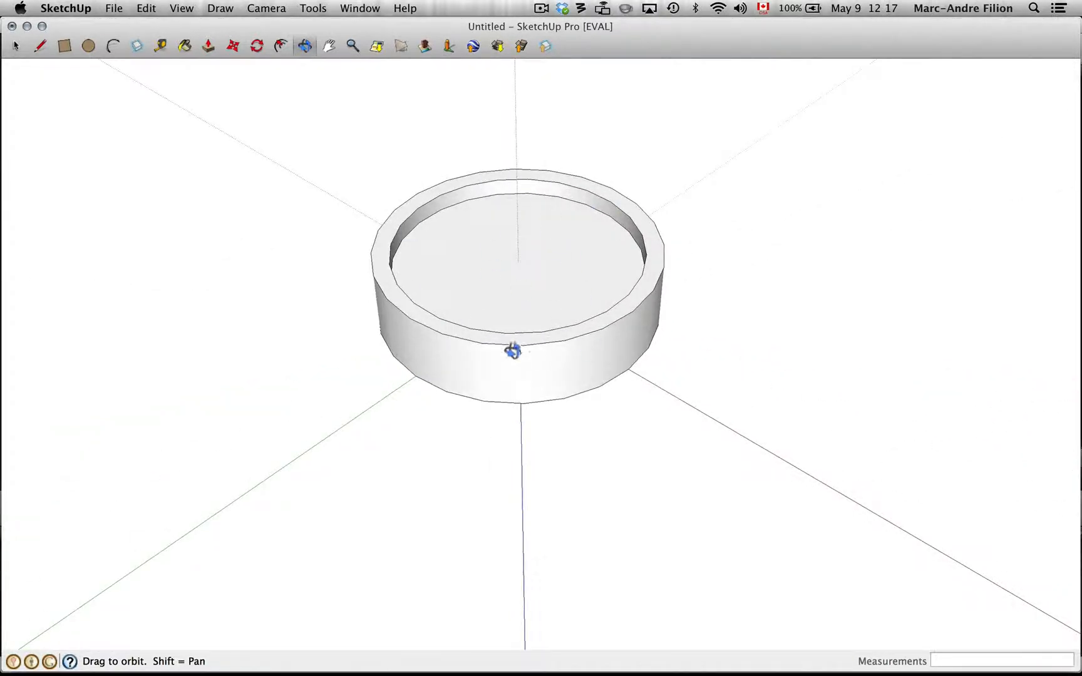
pyautogui.moveTo(503, 508); pyautogui.dragTo(530, 403)
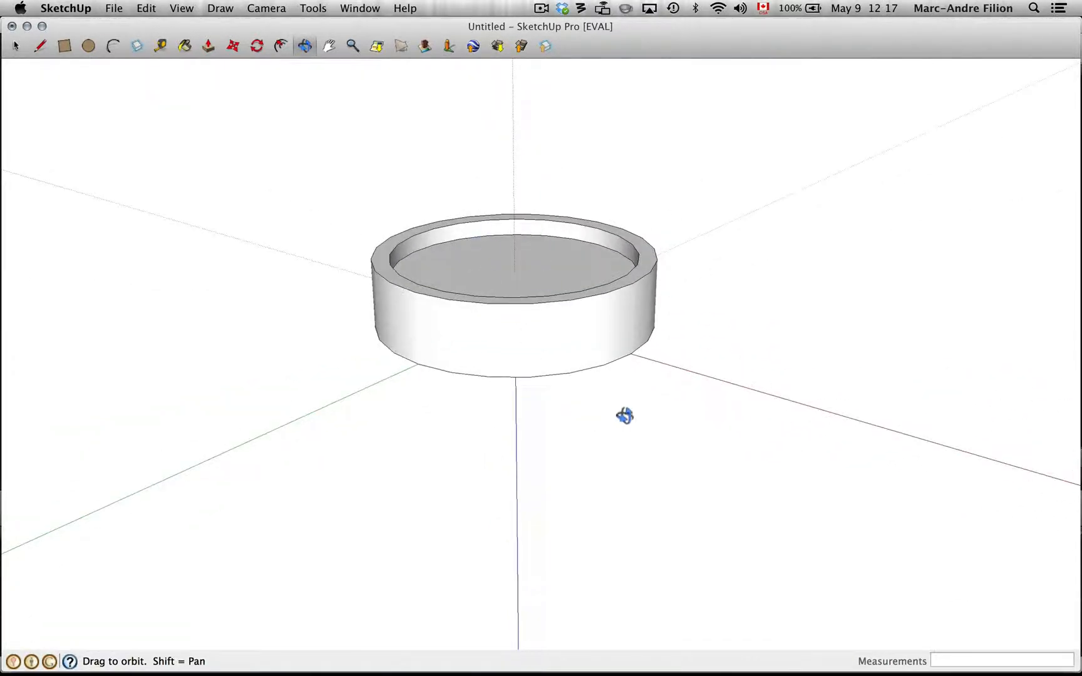
pyautogui.moveTo(585, 224); pyautogui.dragTo(384, 321)
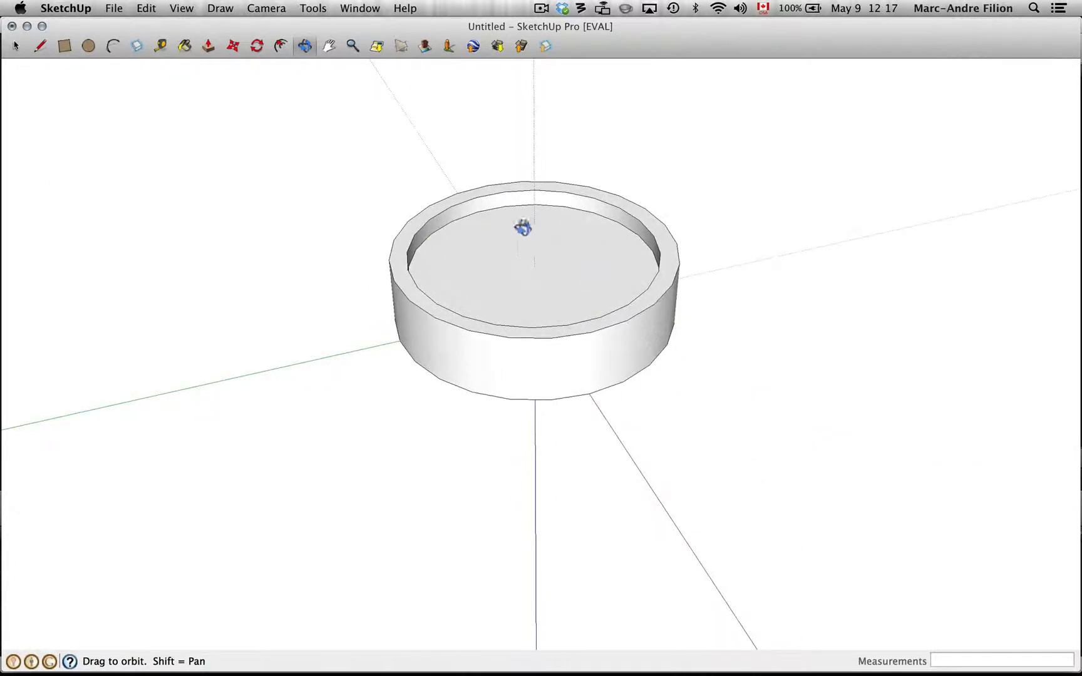
pyautogui.moveTo(476, 451); pyautogui.dragTo(603, 327)
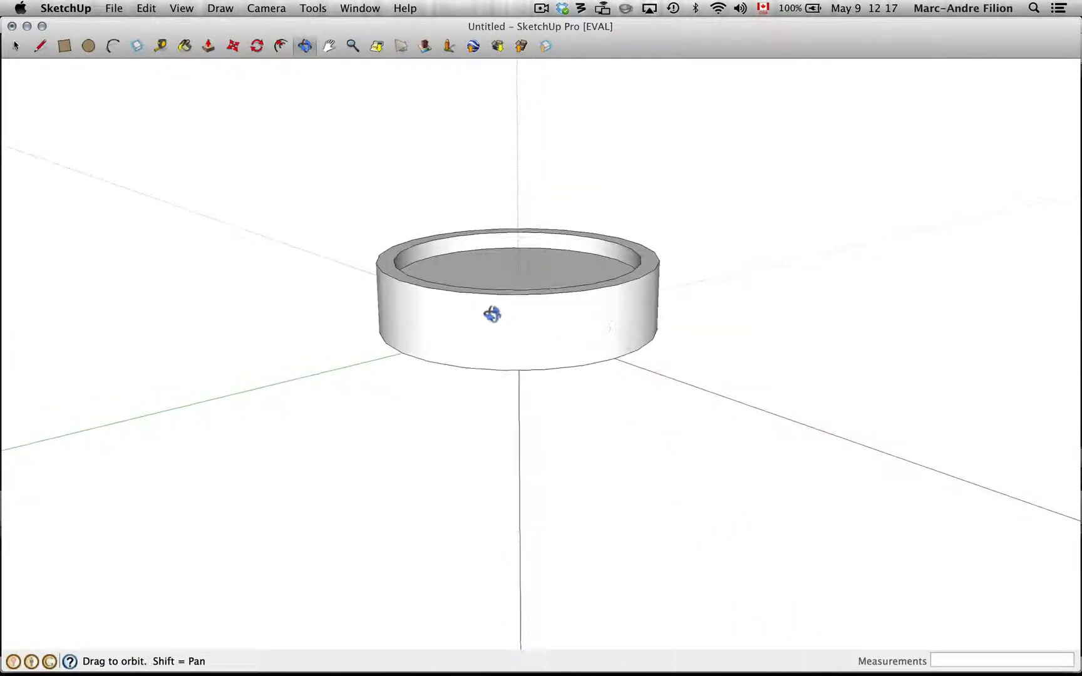
pyautogui.moveTo(490, 313); pyautogui.dragTo(493, 427)
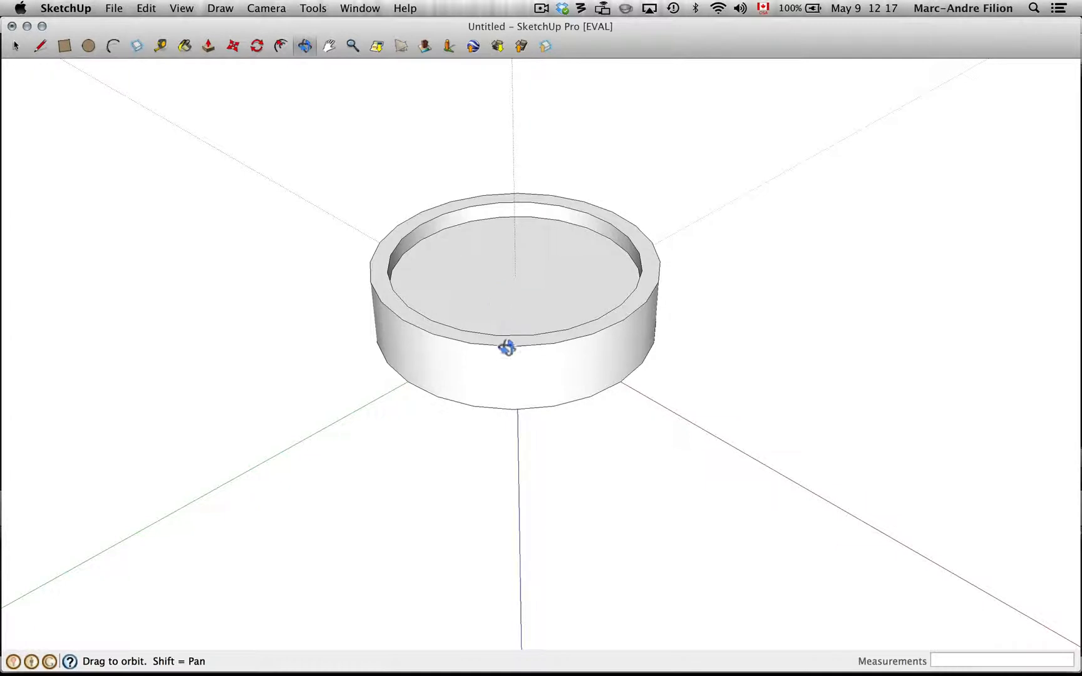
pyautogui.moveTo(532, 469); pyautogui.dragTo(527, 320)
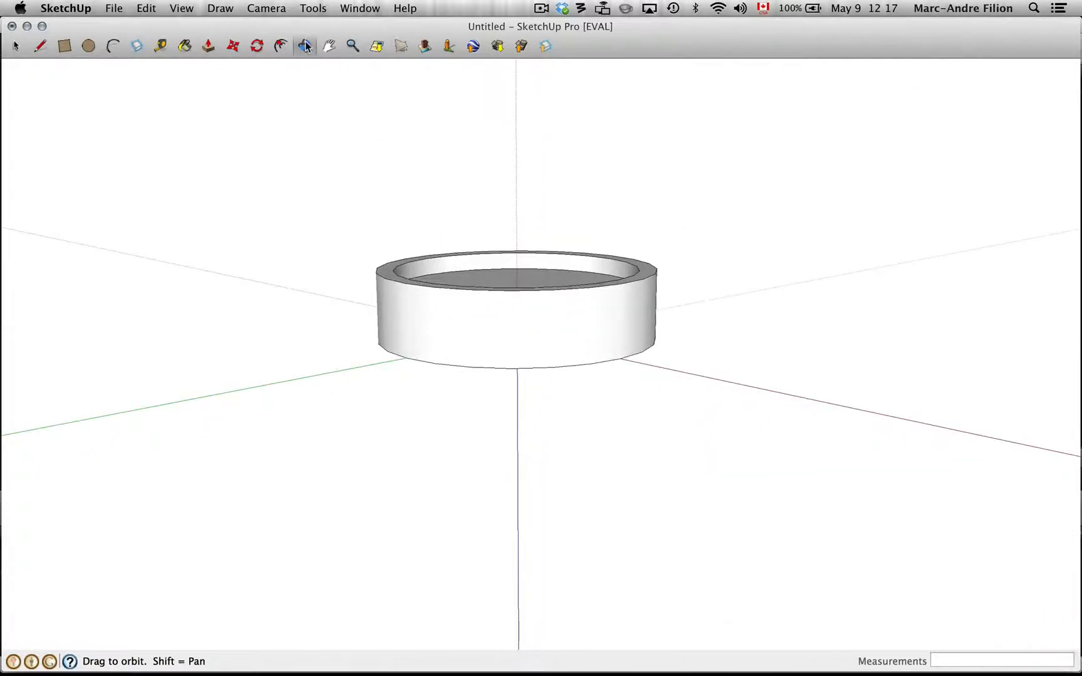
# - Draw a circle of about 3/8" radius on the disc's underside, centred on the origin, and pull it outward about 1/16"
pyautogui.moveTo(580, 422); pyautogui.dragTo(540, 264)
pyautogui.click(88, 46)
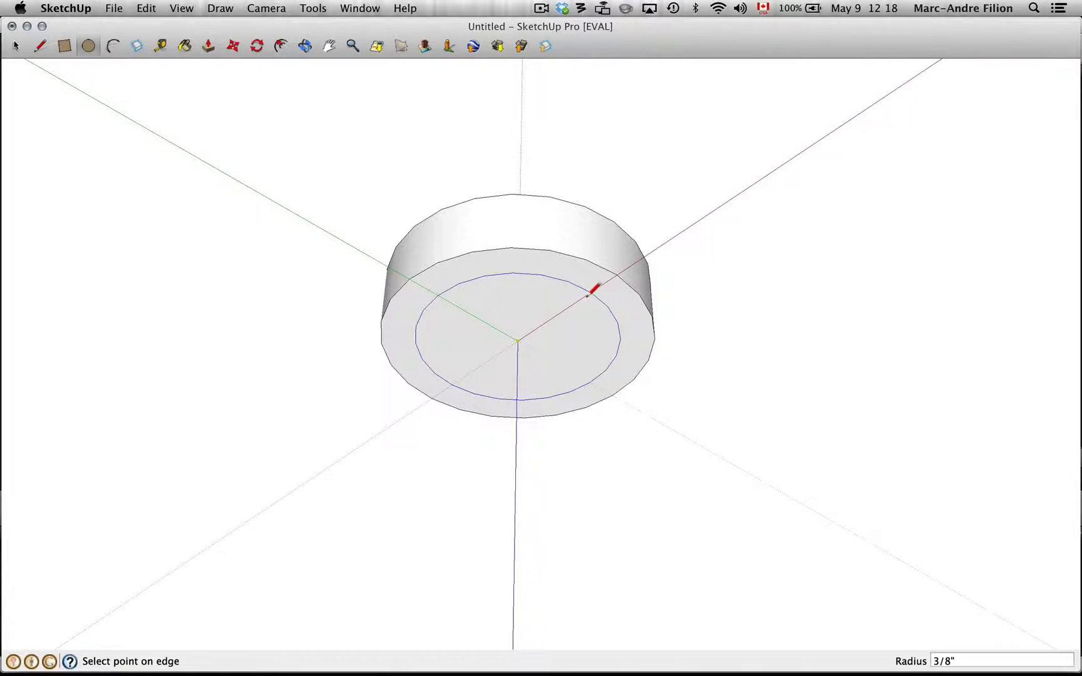
pyautogui.click(208, 46)
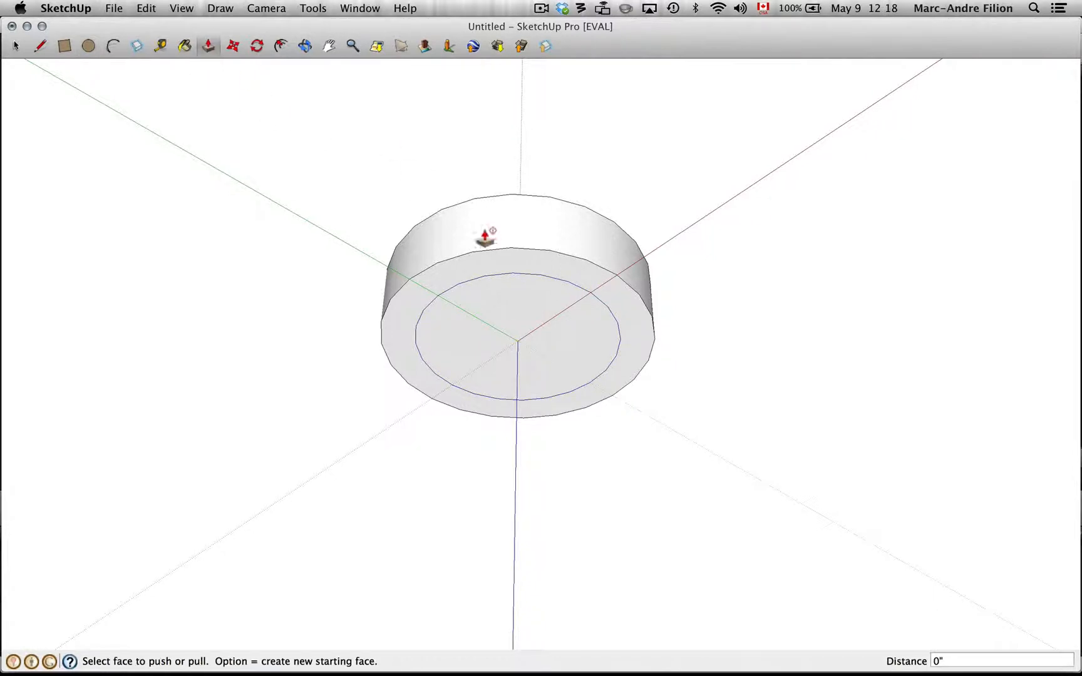
pyautogui.click(517, 294)
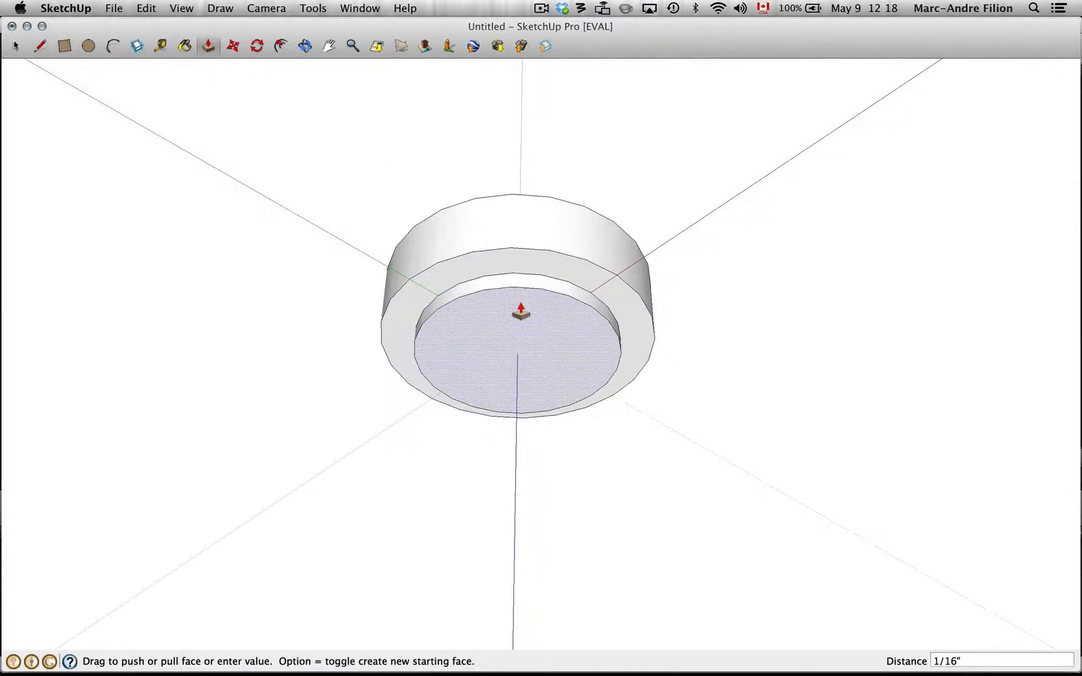
pyautogui.click(520, 311)
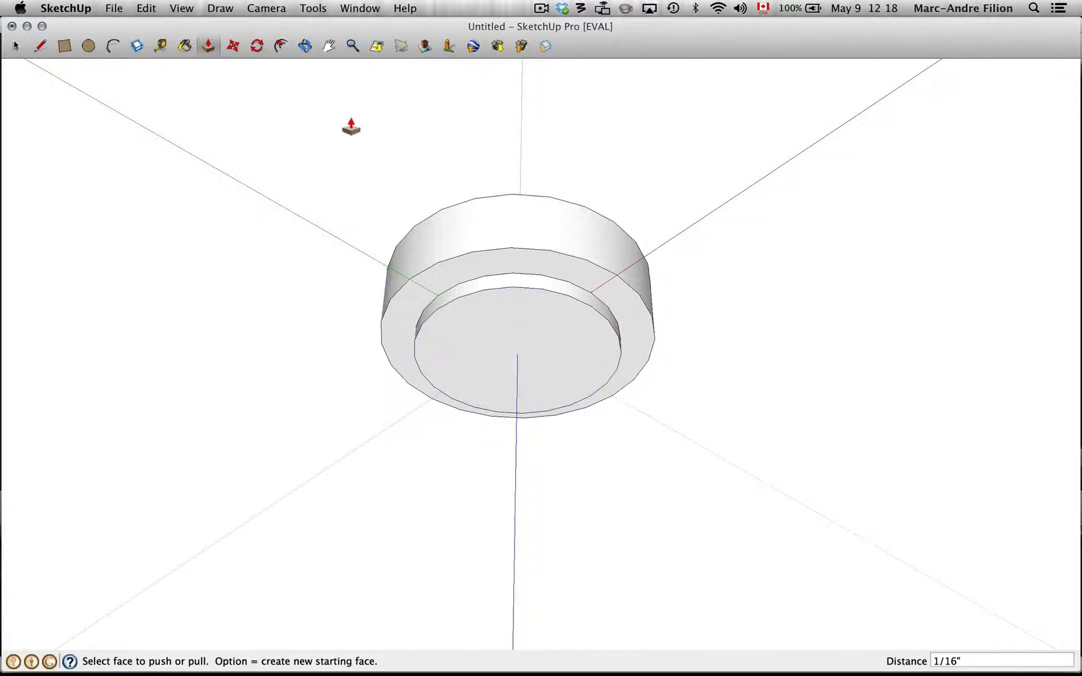
# - Orbit around the disc to examine its recessed top, side wall and raised underside from several angles
pyautogui.click(305, 45)
pyautogui.moveTo(509, 287); pyautogui.dragTo(508, 509)
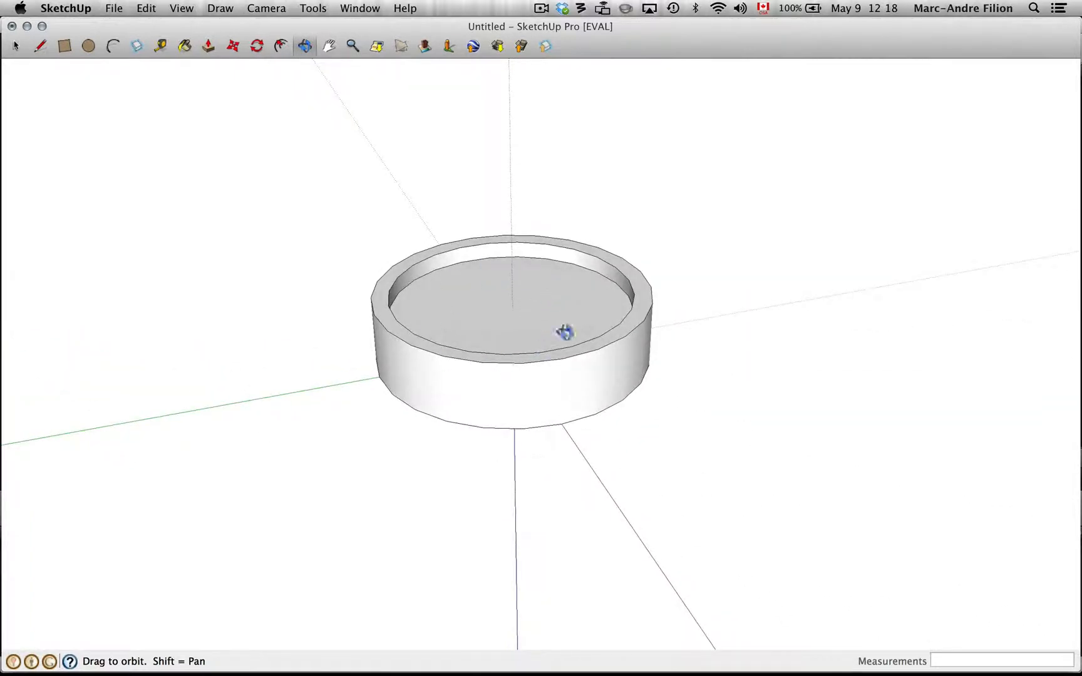
pyautogui.moveTo(522, 471)
pyautogui.mouseDown()
pyautogui.moveTo(538, 271)
pyautogui.moveTo(504, 476)
pyautogui.mouseUp()
pyautogui.moveTo(564, 284); pyautogui.dragTo(601, 138)
pyautogui.moveTo(504, 435); pyautogui.dragTo(483, 507)
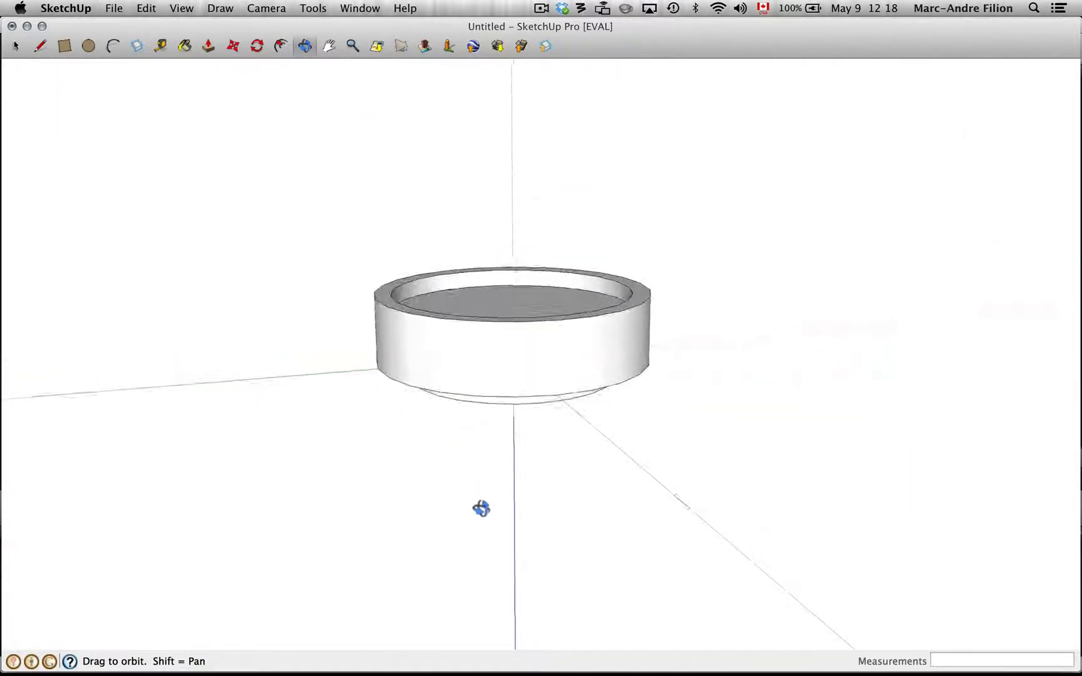
pyautogui.moveTo(493, 323); pyautogui.dragTo(458, 437)
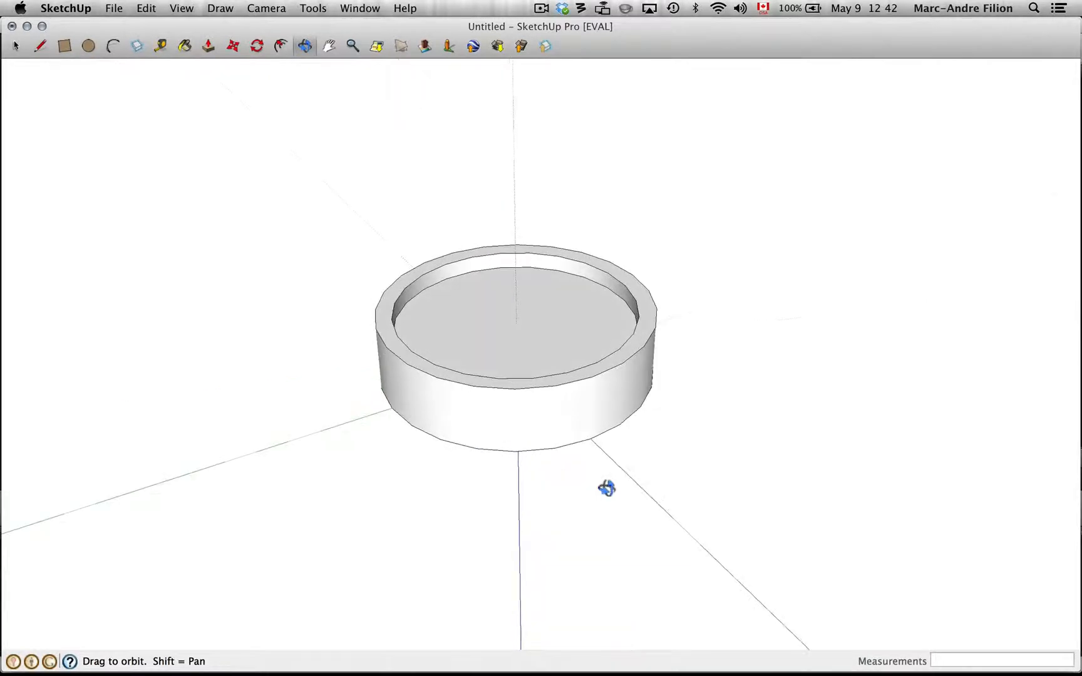
pyautogui.moveTo(640, 362); pyautogui.dragTo(538, 404)
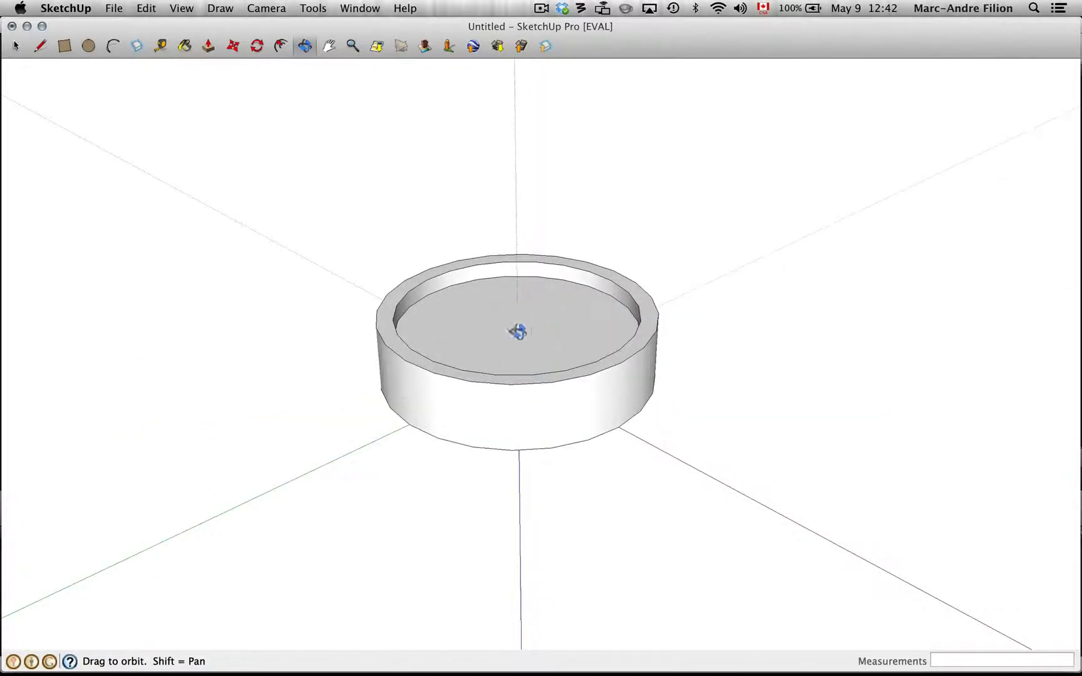
pyautogui.moveTo(499, 318); pyautogui.dragTo(425, 374)
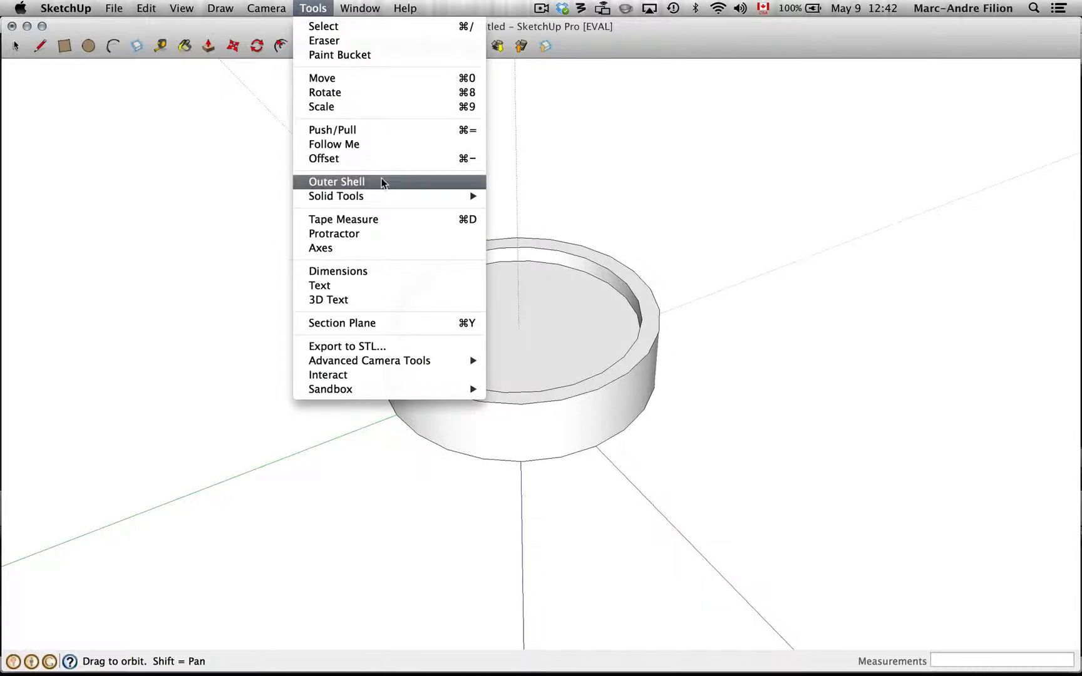
# - Create the filled 3D text "F", extruded 1/4", and place it beside the disc
pyautogui.click(341, 300)
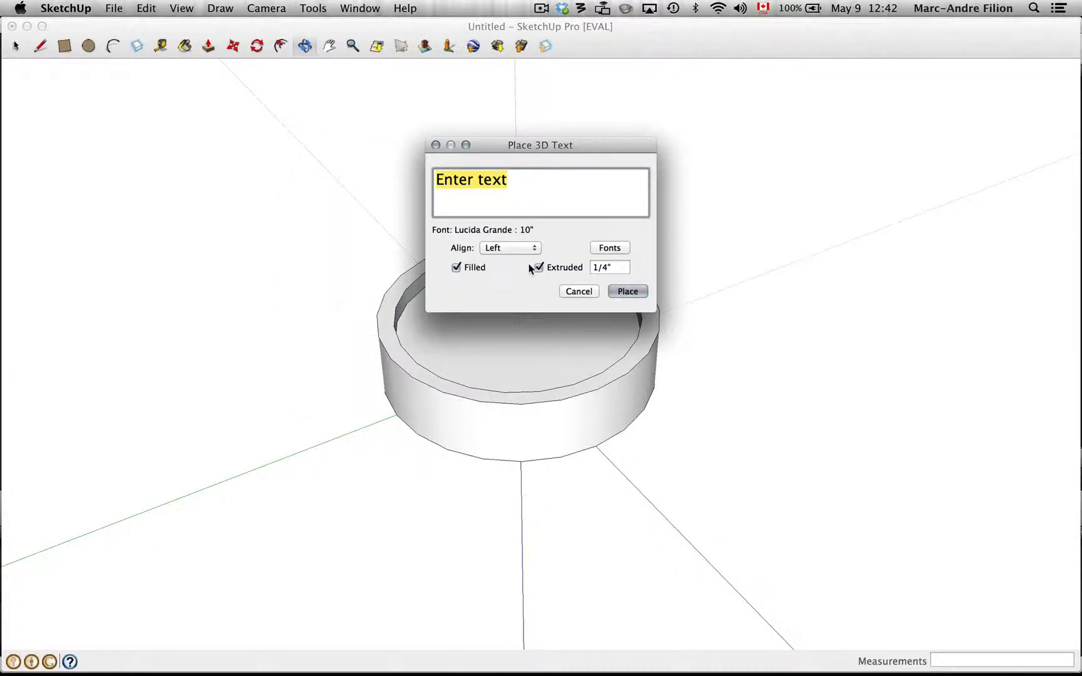
pyautogui.write('F')
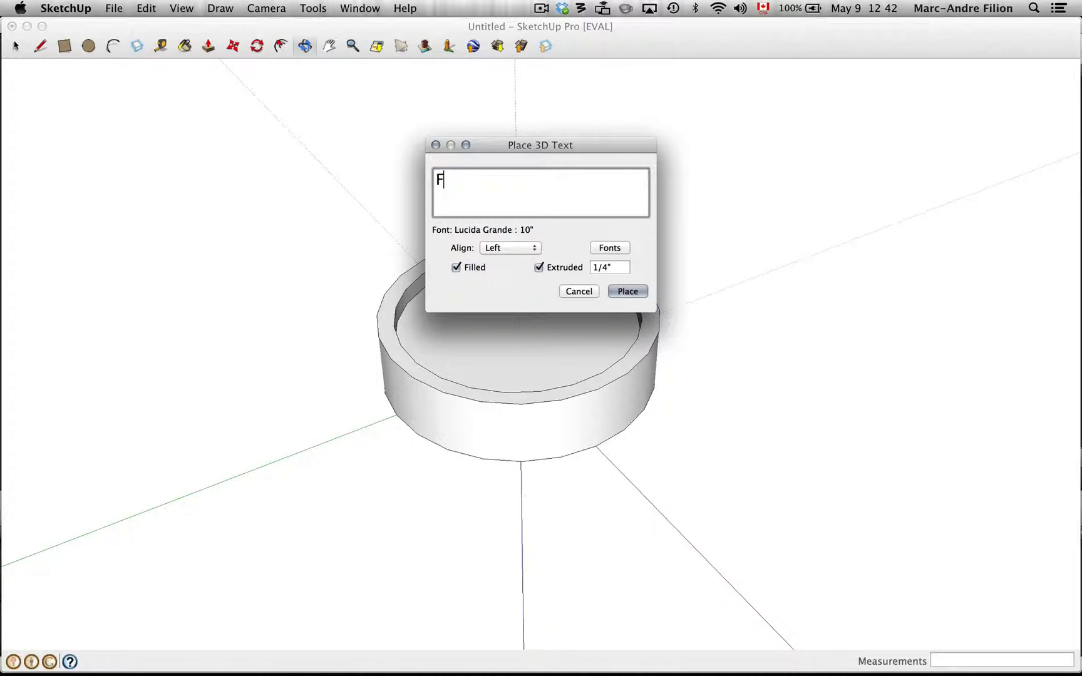
pyautogui.click(626, 291)
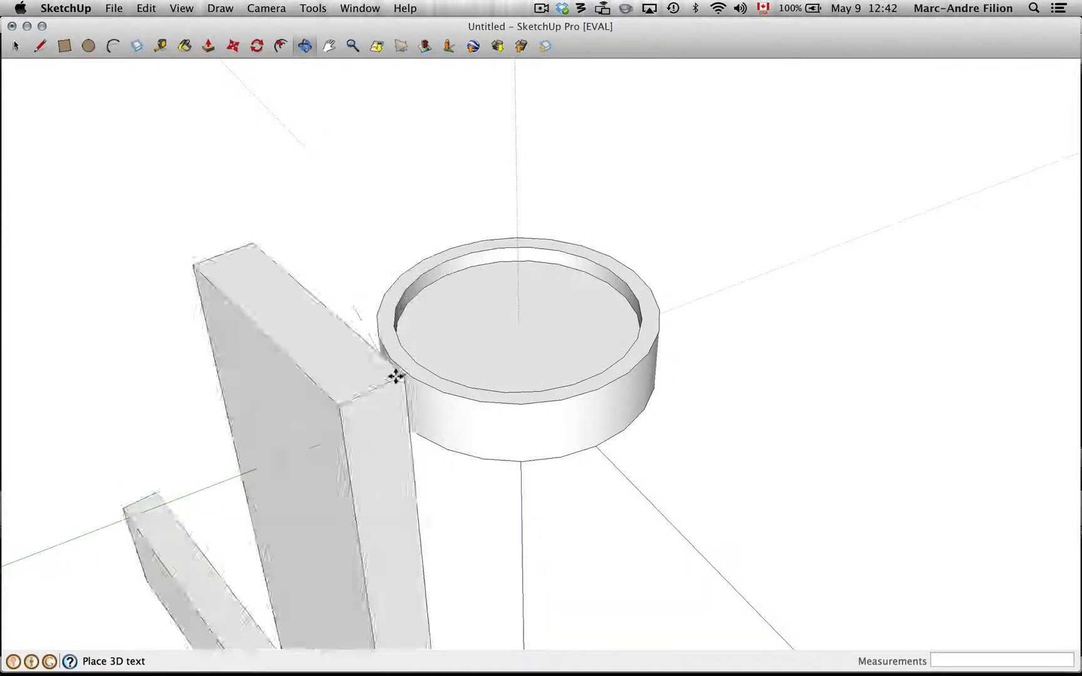
pyautogui.click(271, 276)
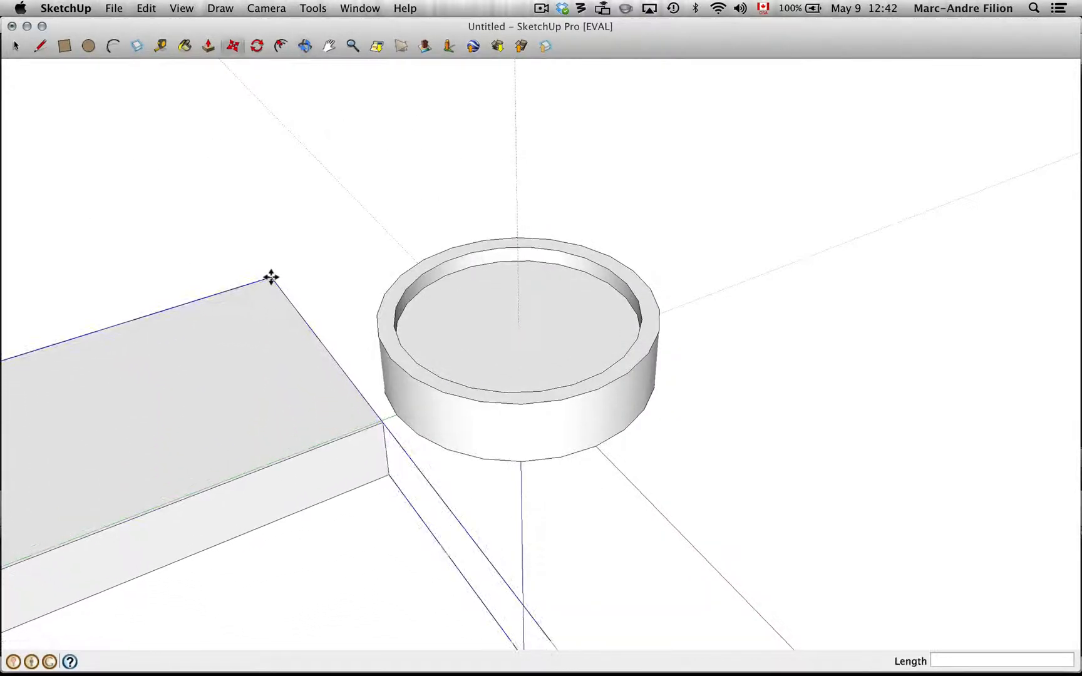
# - Scale the letter F down uniformly from its outer corner by about 0.11, and again by about 0.50
pyautogui.scroll(-10, 270, 277)
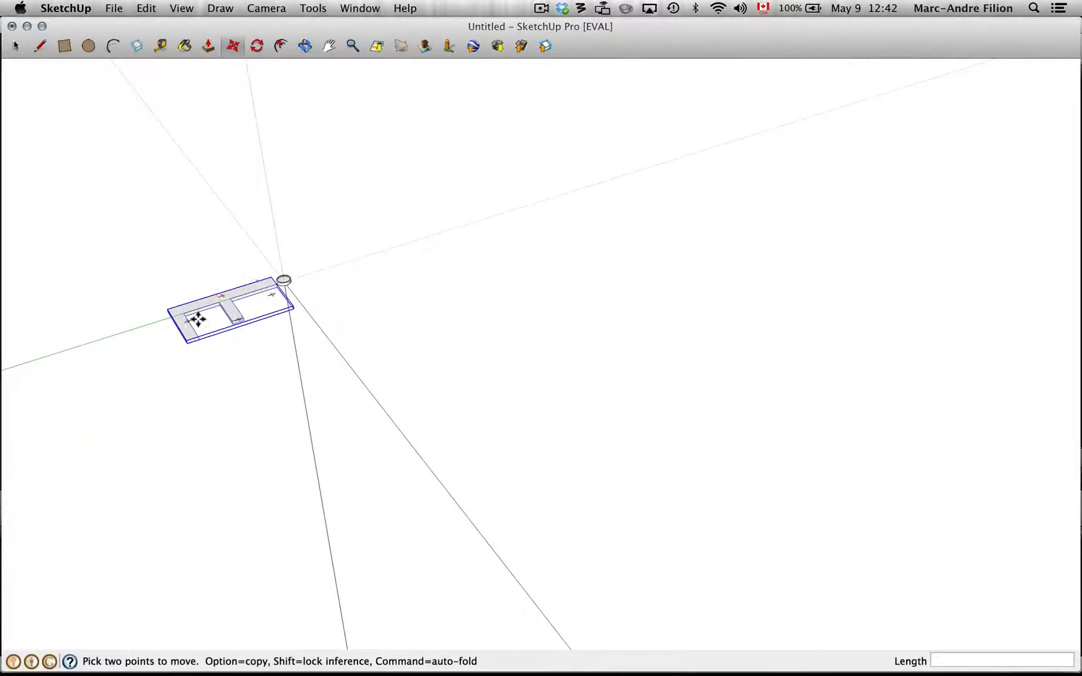
pyautogui.scroll(5, 198, 316)
pyautogui.scroll(-2, 198, 319)
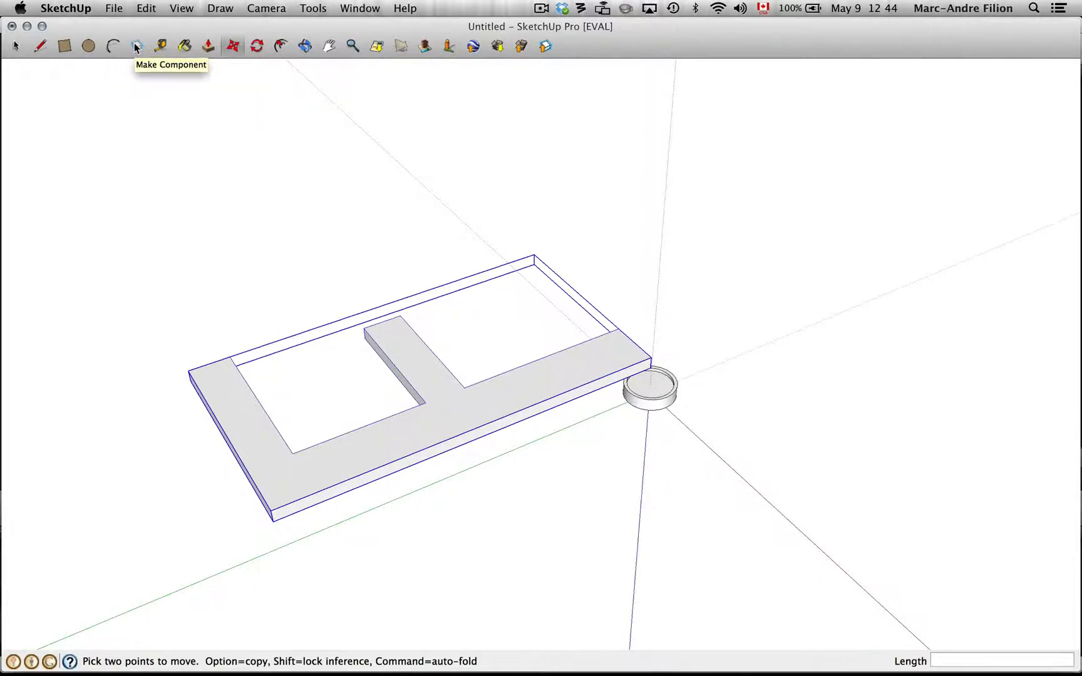
pyautogui.click(310, 7)
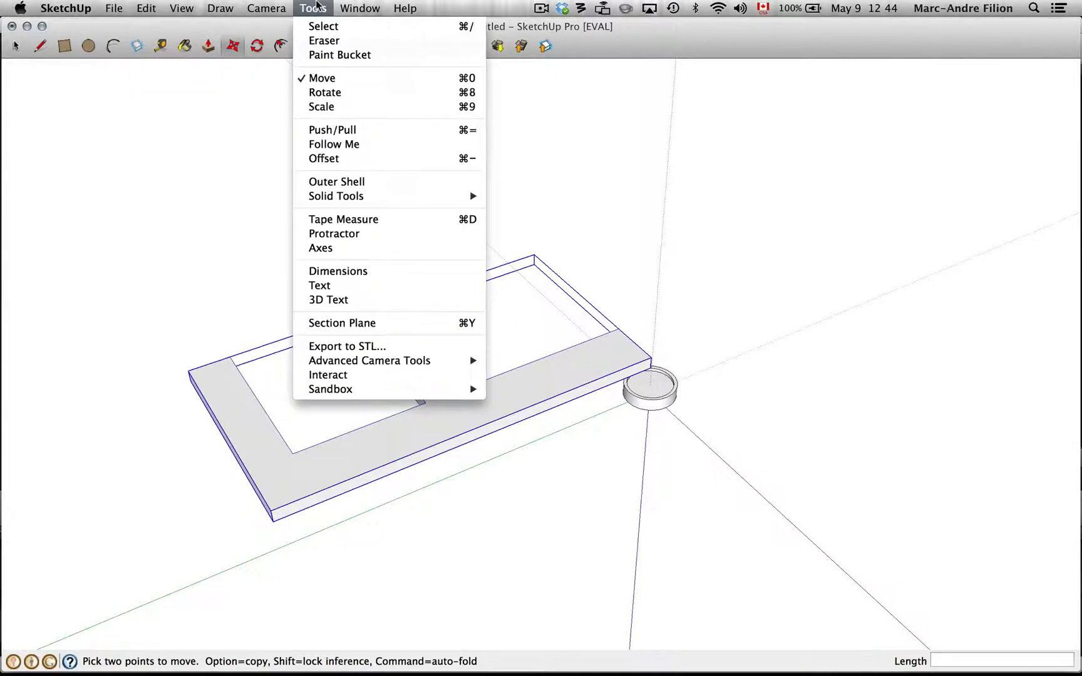
pyautogui.click(336, 108)
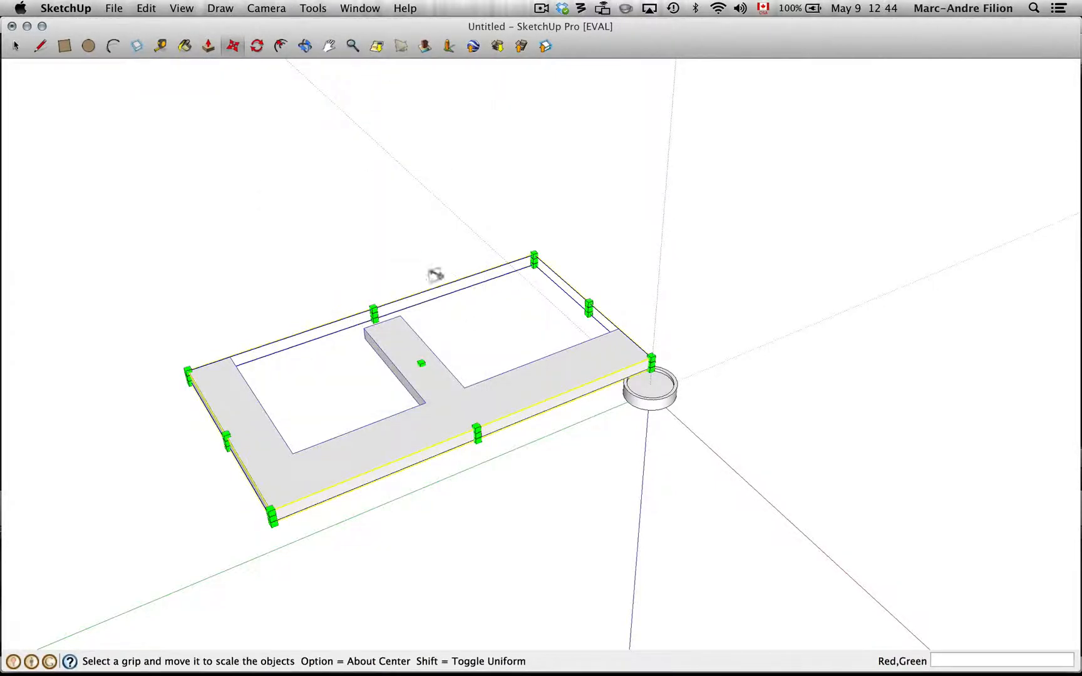
pyautogui.moveTo(188, 375); pyautogui.dragTo(610, 371)
pyautogui.scroll(5, 692, 411)
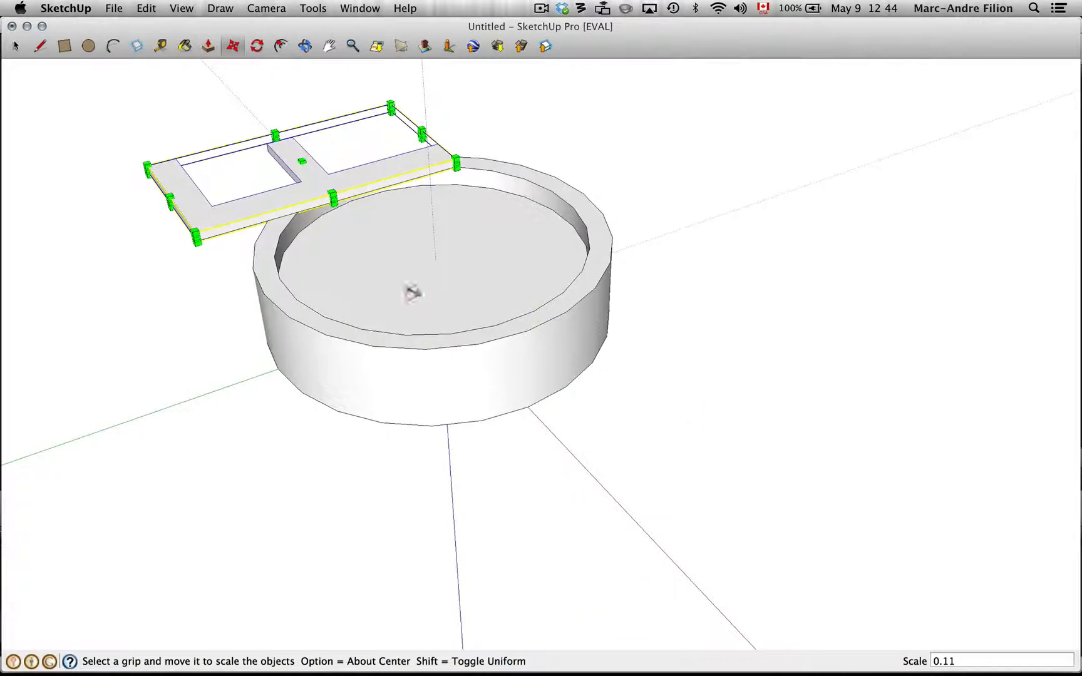
pyautogui.moveTo(146, 166); pyautogui.dragTo(294, 169)
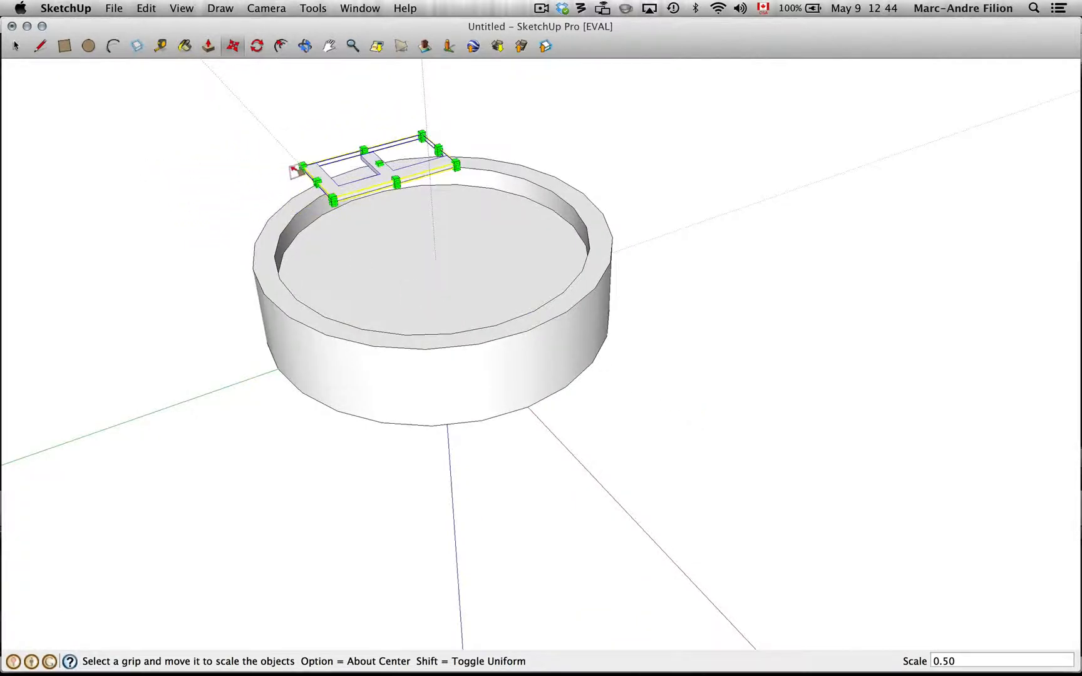
# - Move the letter F about 1/2" from the disc's rim to over the middle of the recessed top
pyautogui.click(305, 45)
pyautogui.moveTo(470, 166); pyautogui.dragTo(386, 131)
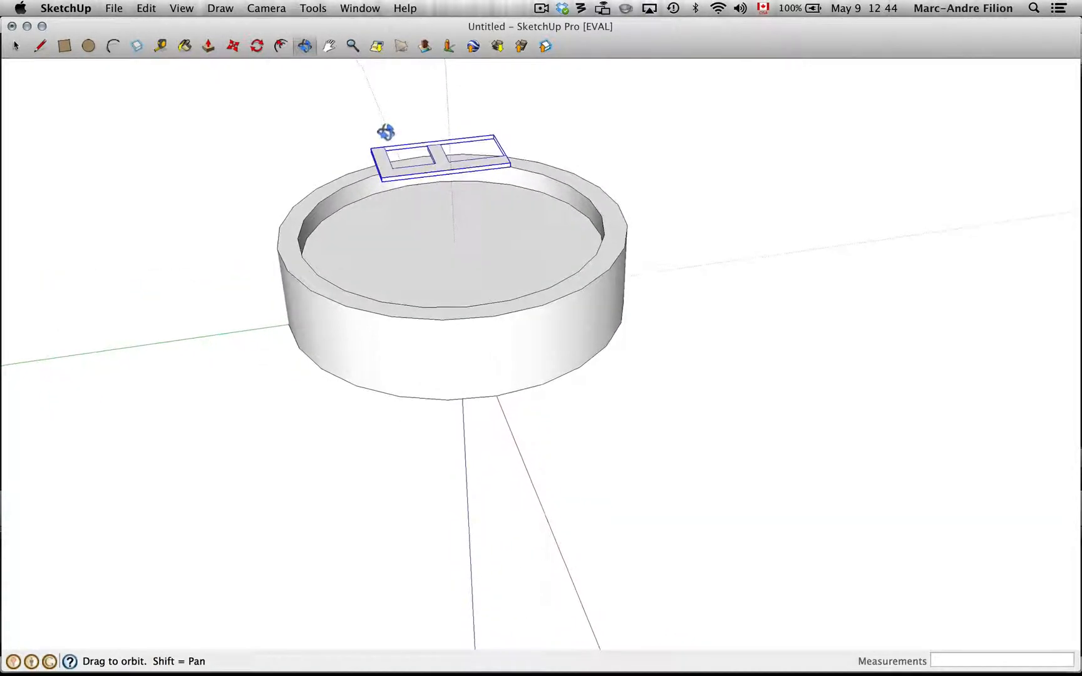
pyautogui.click(232, 46)
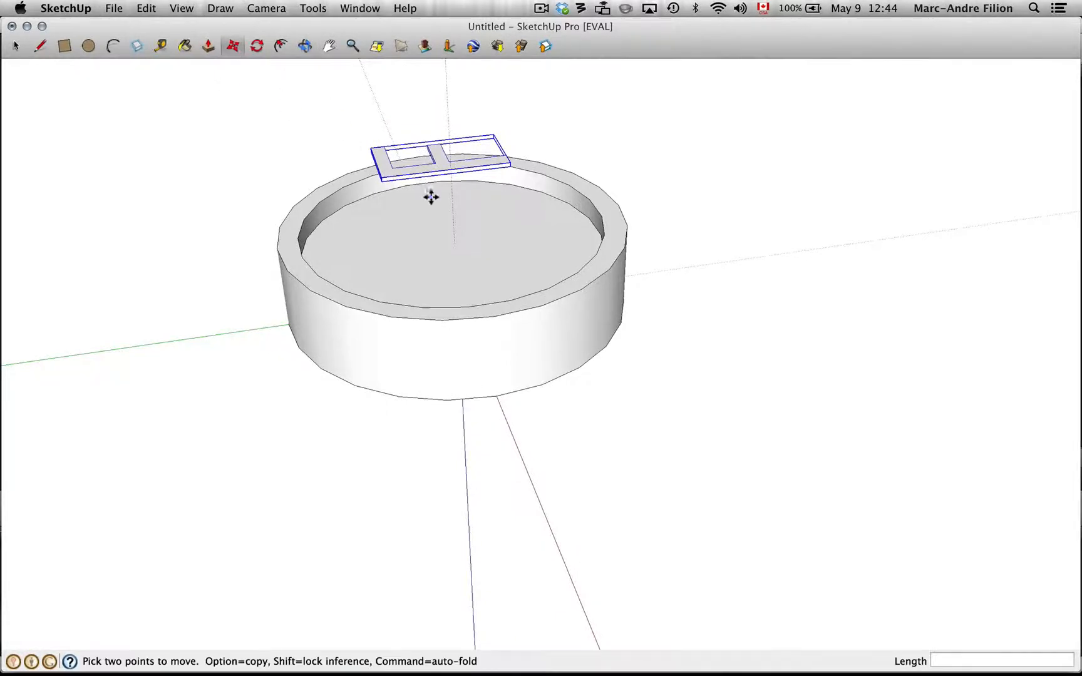
pyautogui.click(445, 159)
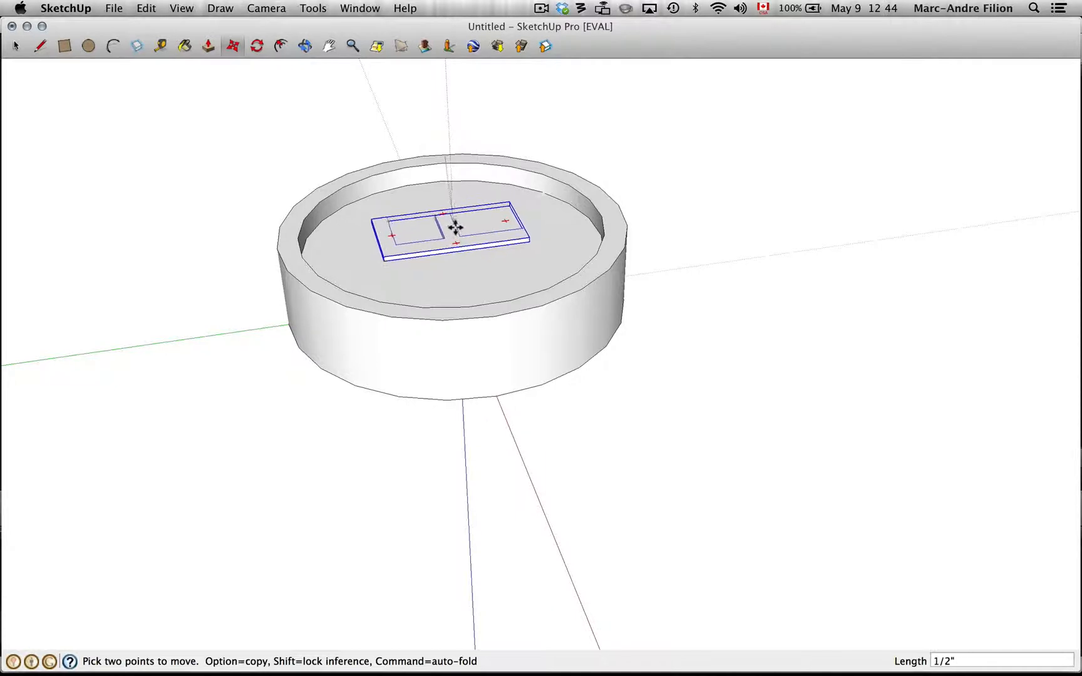
pyautogui.click(459, 226)
# - Check the letter F from the side and above, and shift it about 1/16" within the disc's recess
pyautogui.click(310, 50)
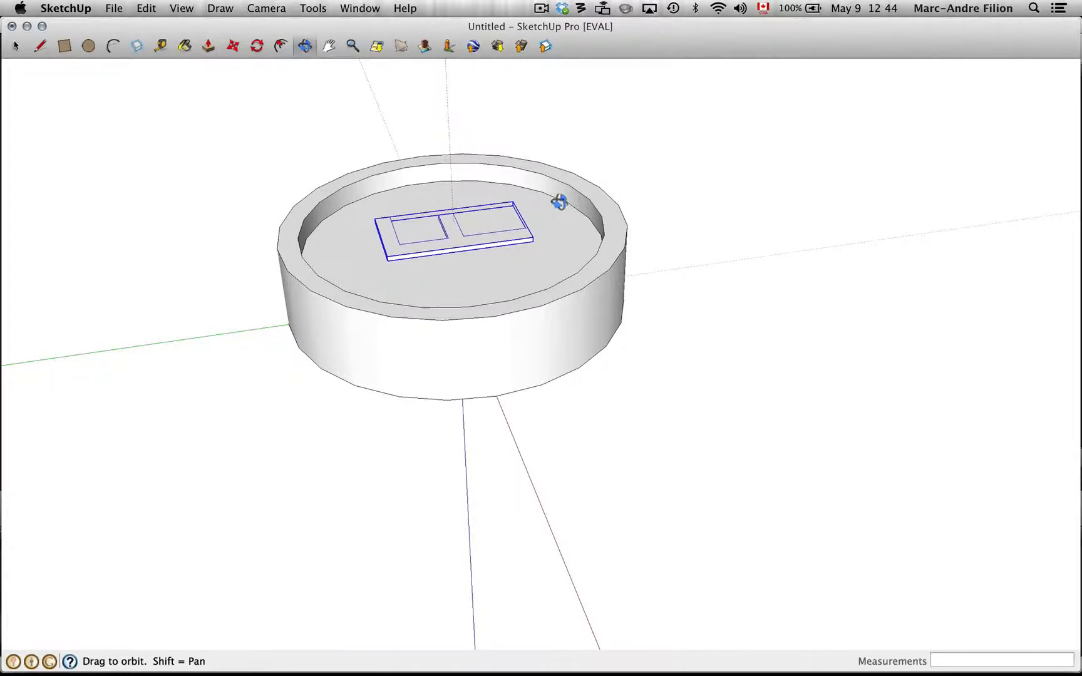
pyautogui.moveTo(559, 203); pyautogui.dragTo(477, 174)
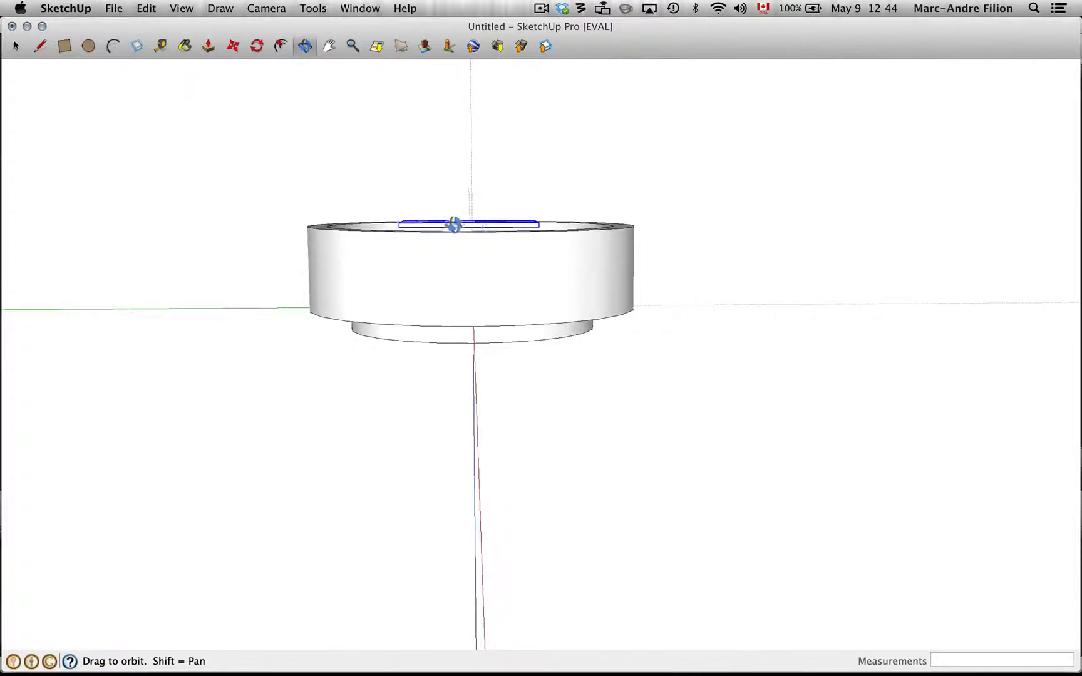
pyautogui.moveTo(482, 217); pyautogui.dragTo(488, 292)
pyautogui.click(235, 46)
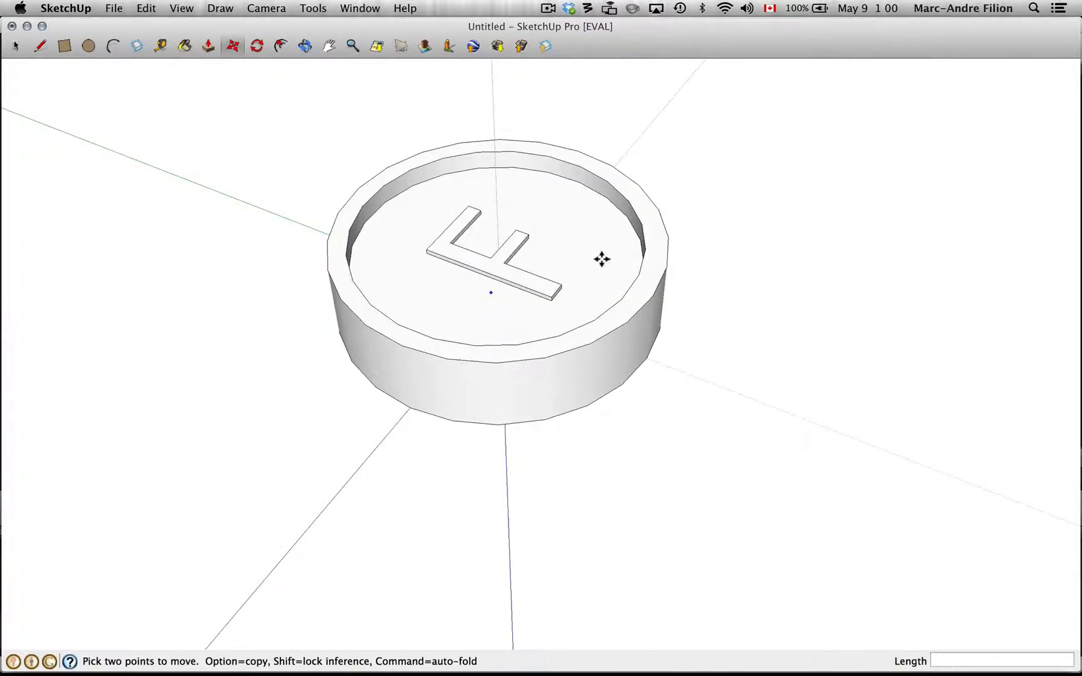
pyautogui.click(510, 250)
pyautogui.press('Escape')
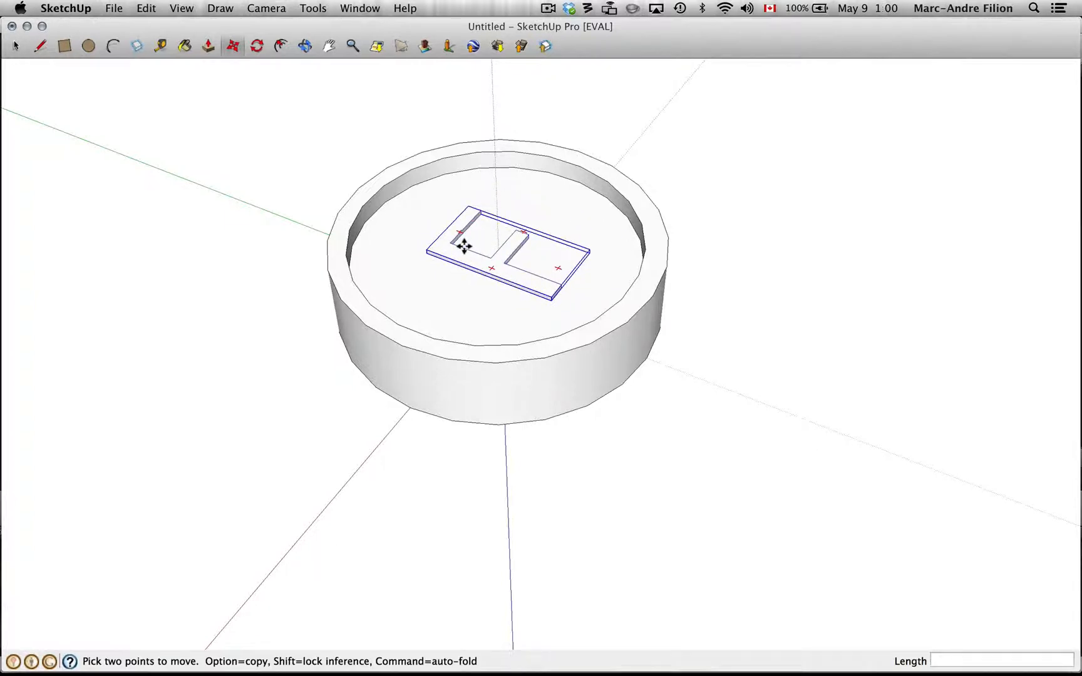
pyautogui.click(464, 246)
pyautogui.click(484, 241)
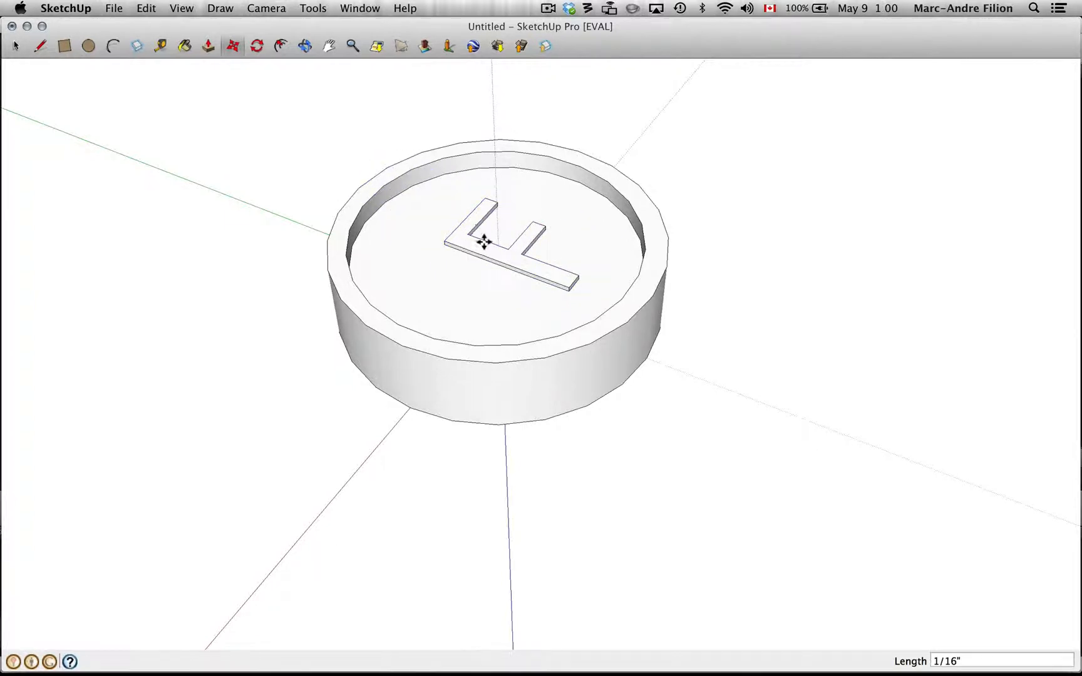
pyautogui.press('super+z')
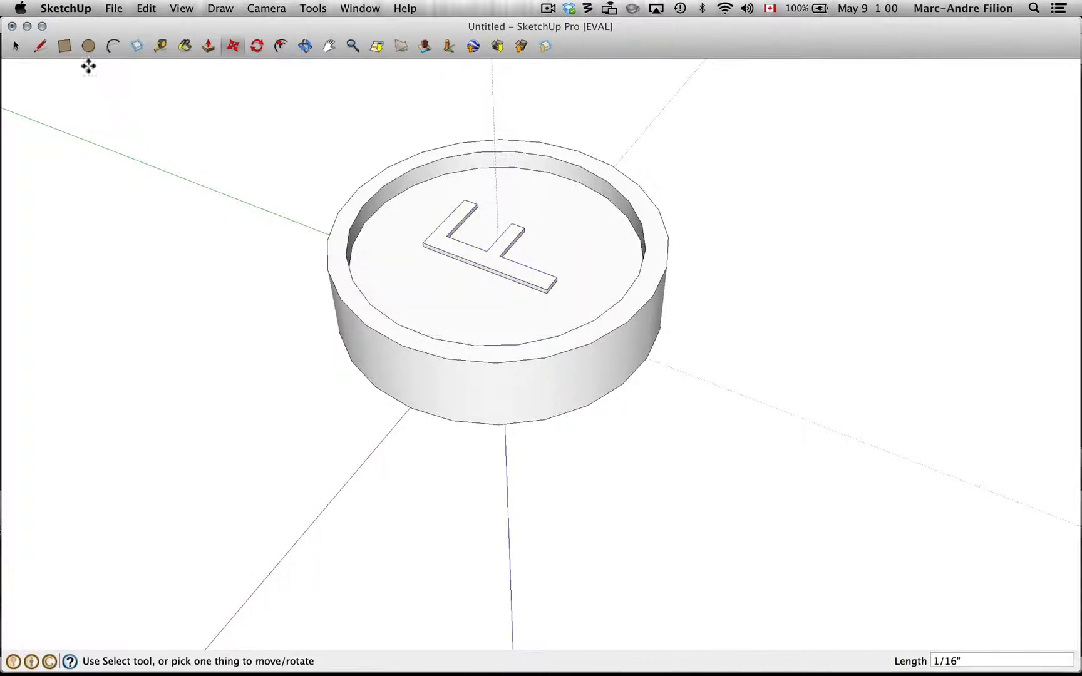
# - Select the letter F component and explode it into loose geometry
pyautogui.click(19, 47)
pyautogui.click(437, 231)
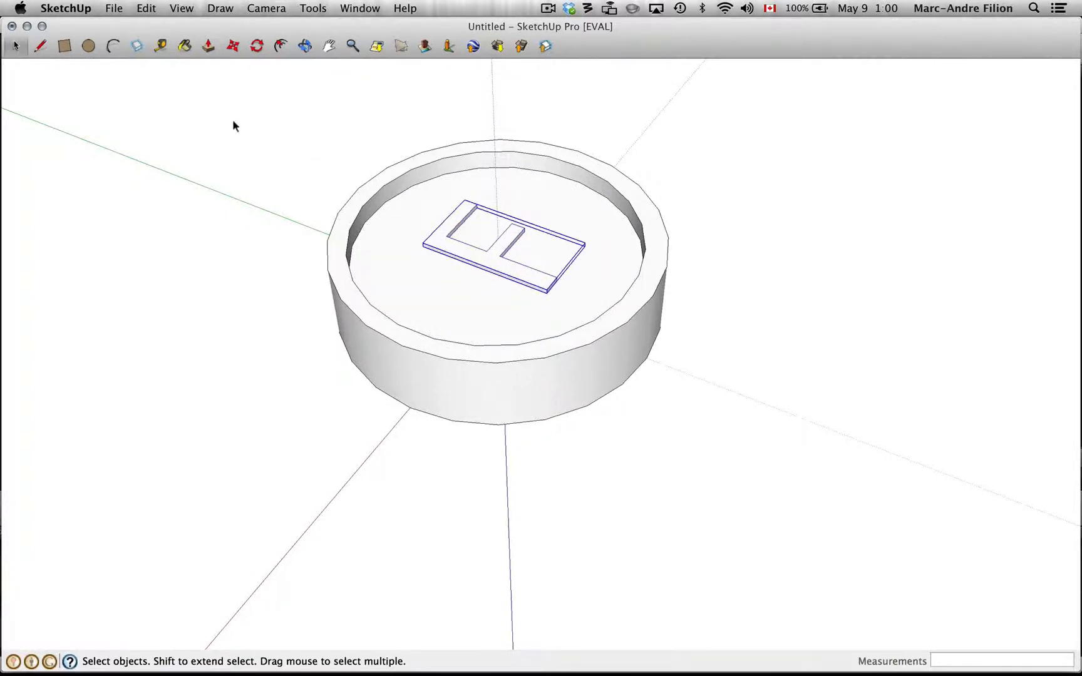
pyautogui.click(145, 8)
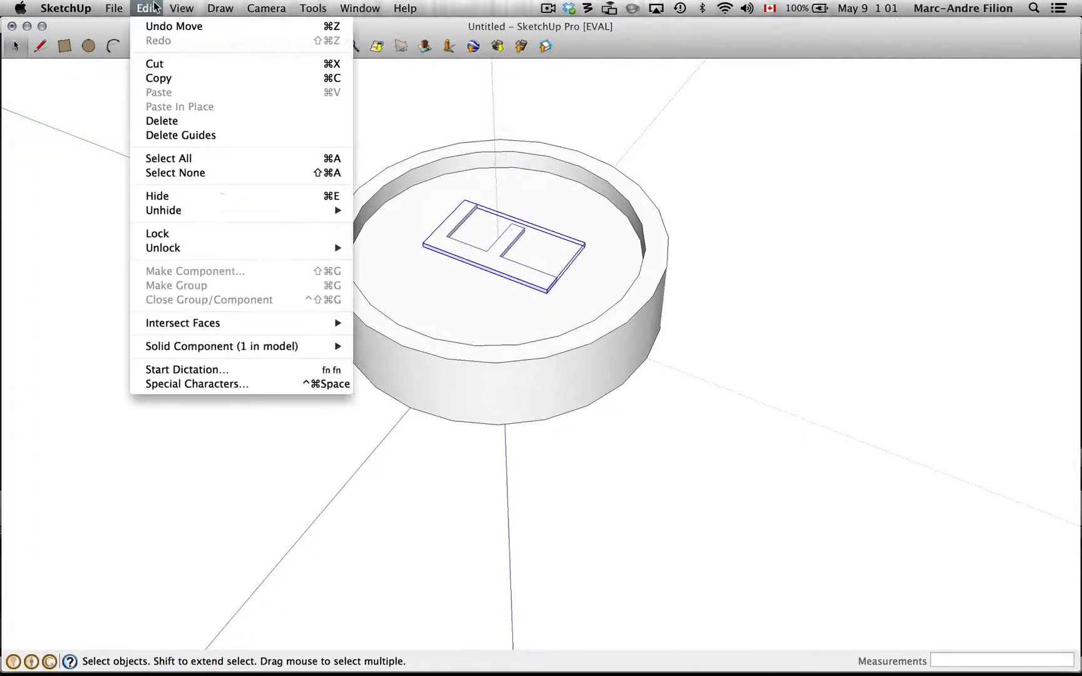
pyautogui.moveTo(221, 349)
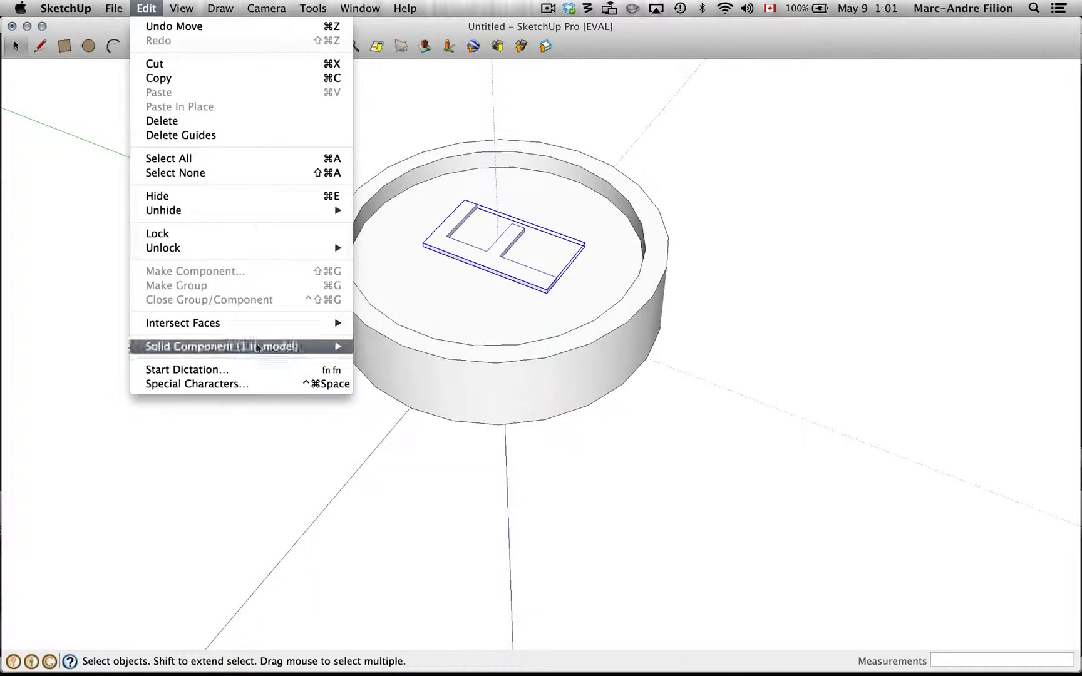
pyautogui.moveTo(272, 346)
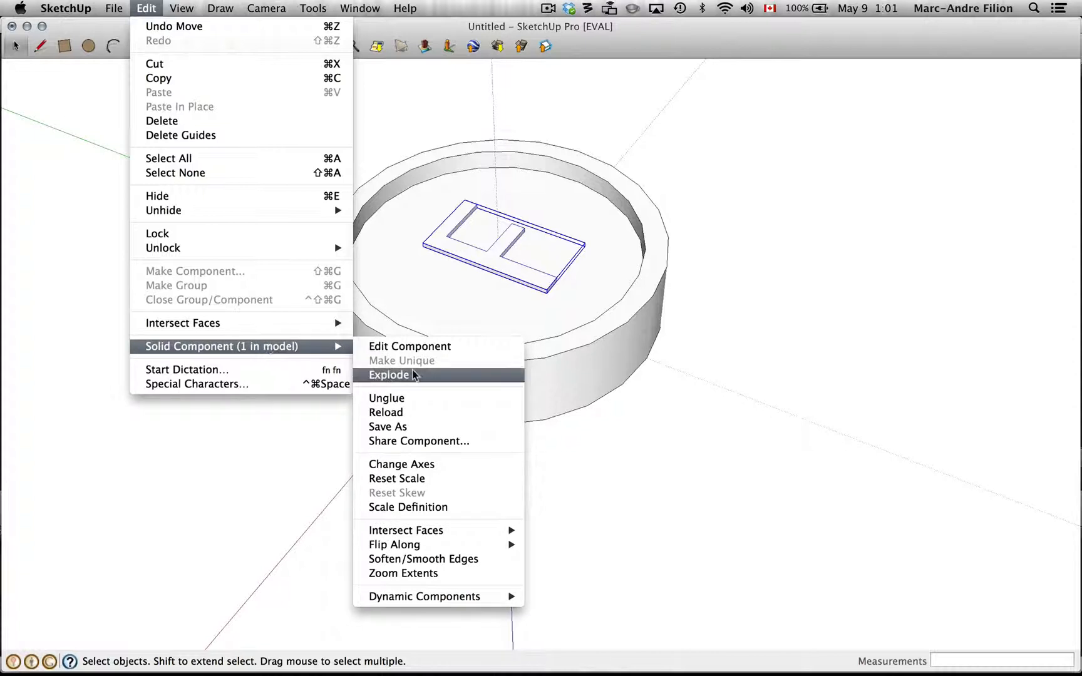
pyautogui.click(385, 375)
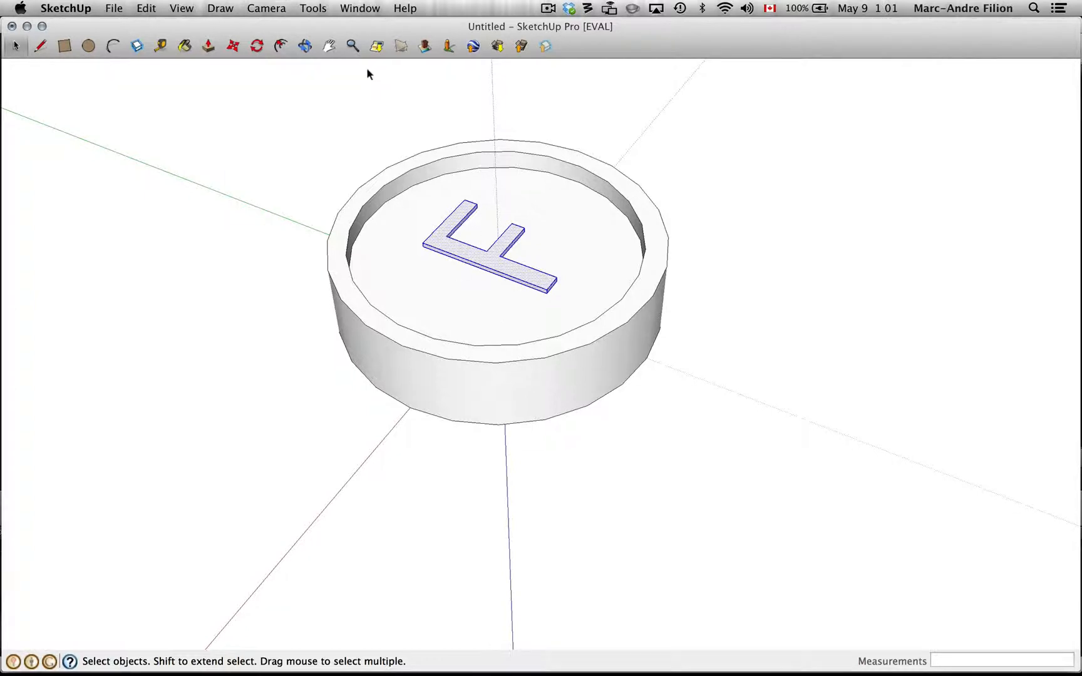
# - Push/Pull the underside of the letter F down about 1/16" to the floor of the disc's recess
pyautogui.click(305, 46)
pyautogui.moveTo(502, 309); pyautogui.dragTo(490, 275)
pyautogui.scroll(6, 510, 267)
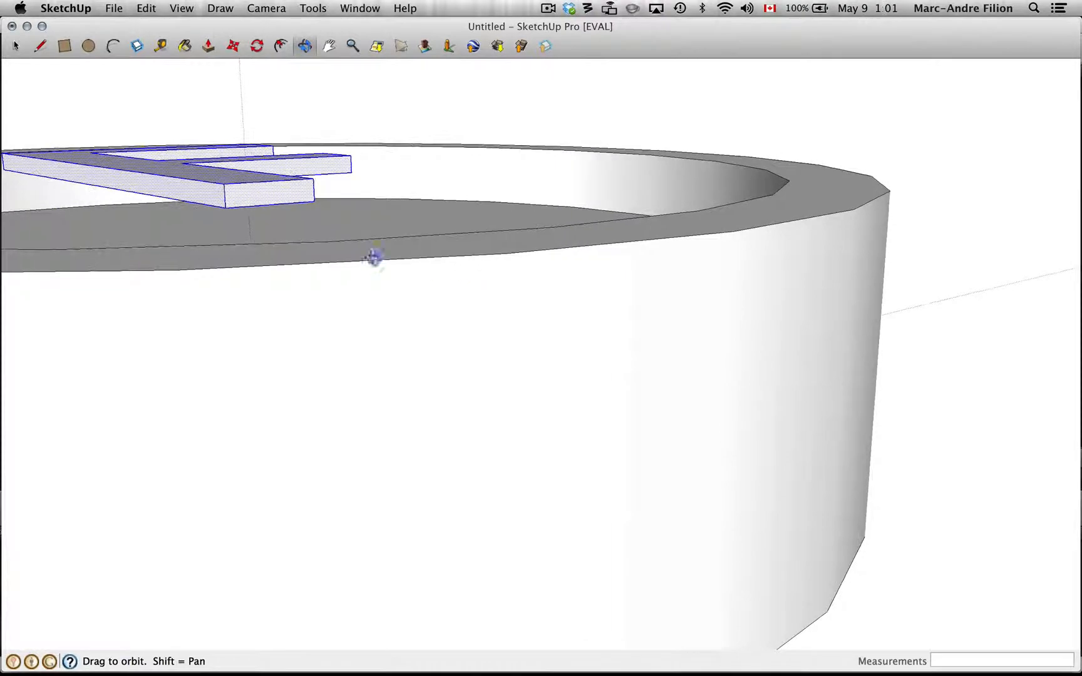
pyautogui.moveTo(372, 256); pyautogui.dragTo(215, 222)
pyautogui.scroll(3, 224, 300)
pyautogui.scroll(2, 224, 301)
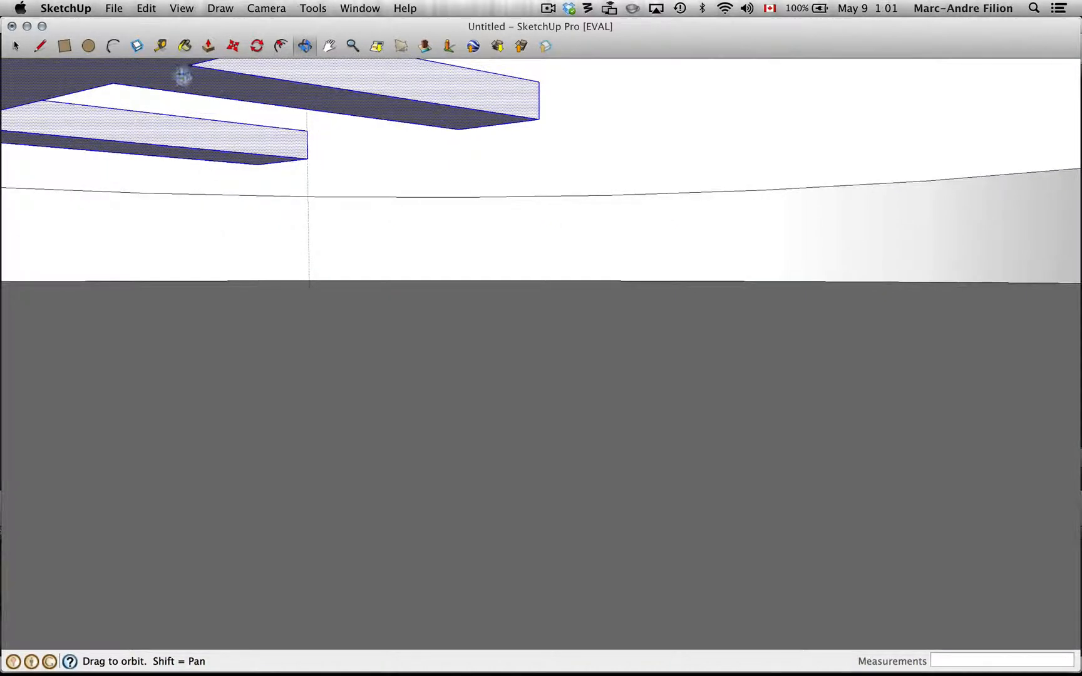
pyautogui.click(208, 48)
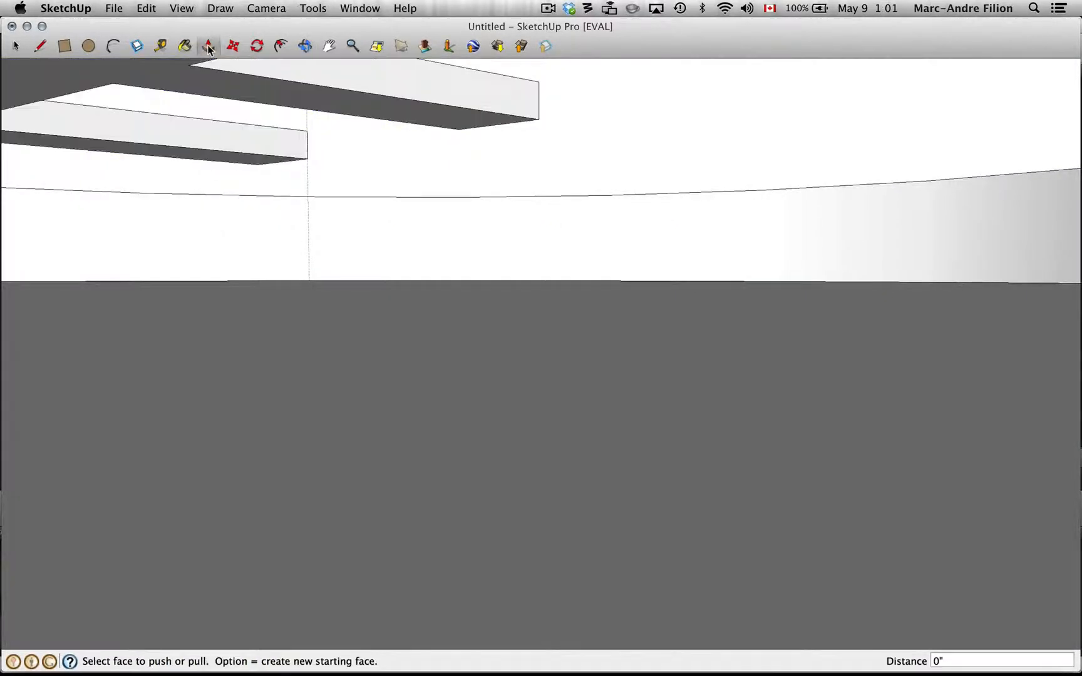
pyautogui.click(185, 81)
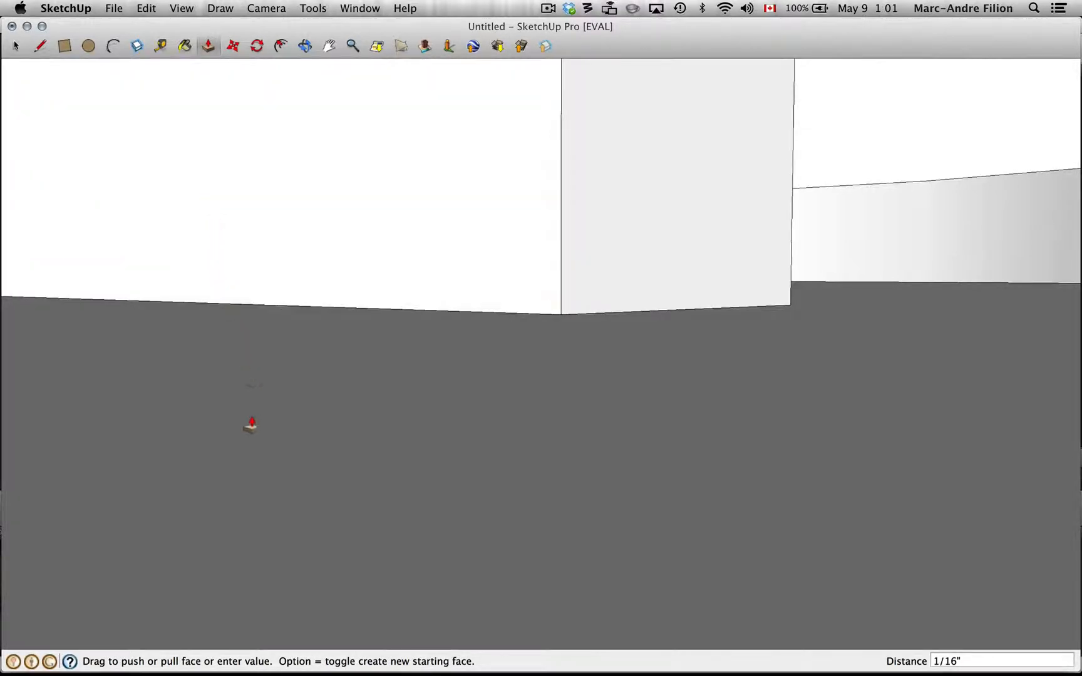
pyautogui.click(254, 467)
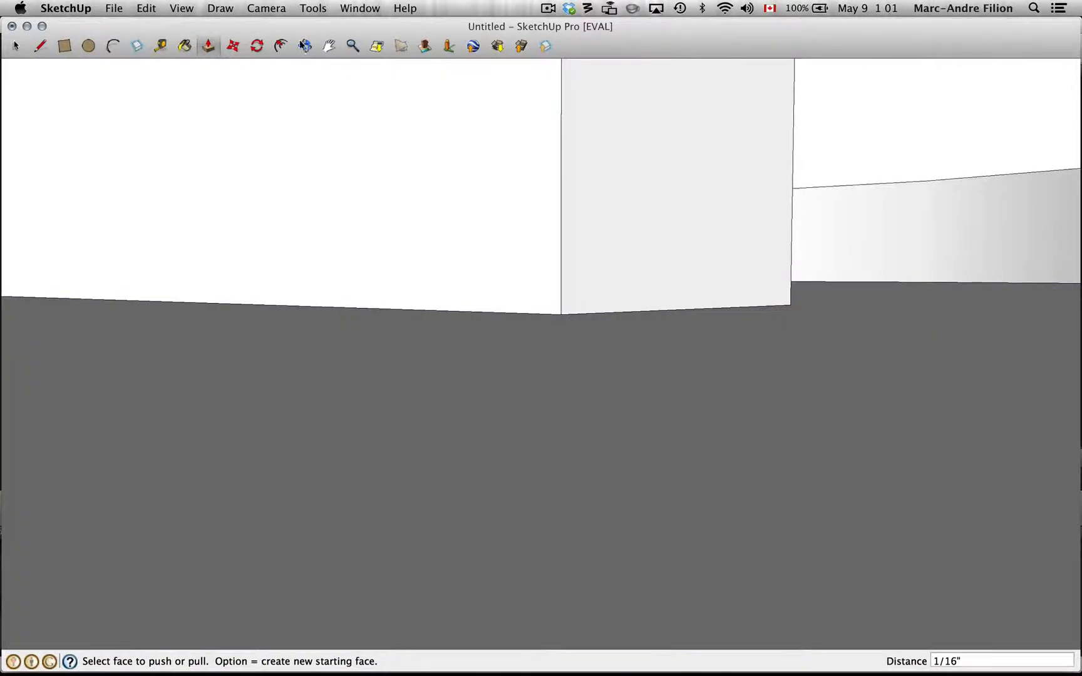
# - Inspect the extruded letter F from several sides, selecting its edges, its faces and the recess floor individually
pyautogui.click(304, 45)
pyautogui.moveTo(440, 181); pyautogui.dragTo(428, 321)
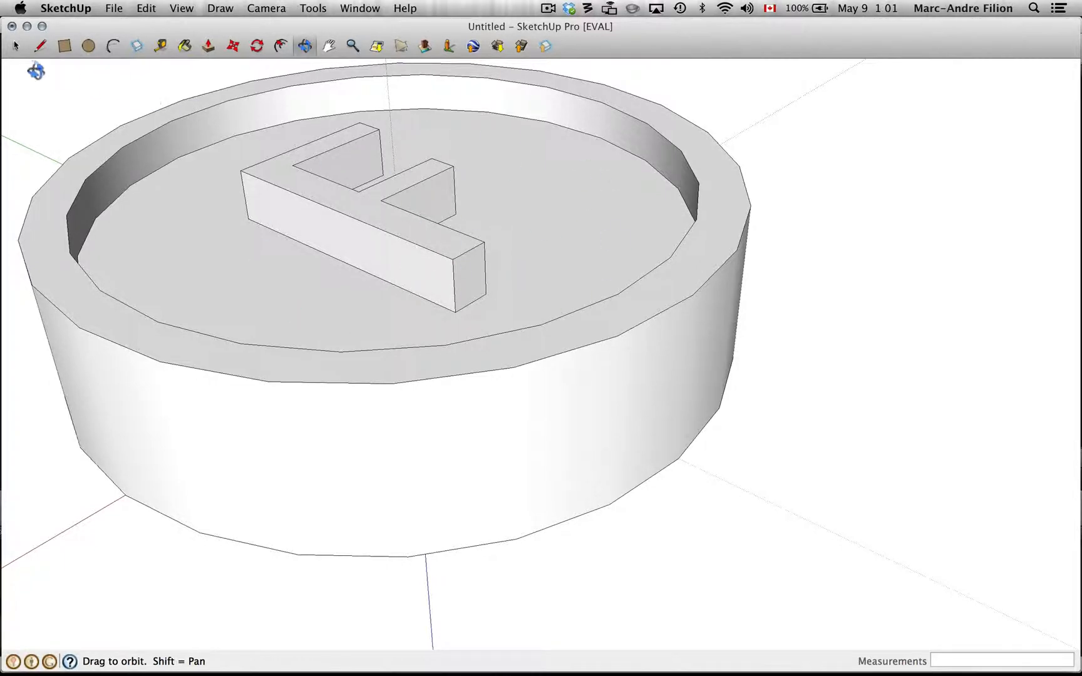
pyautogui.click(16, 45)
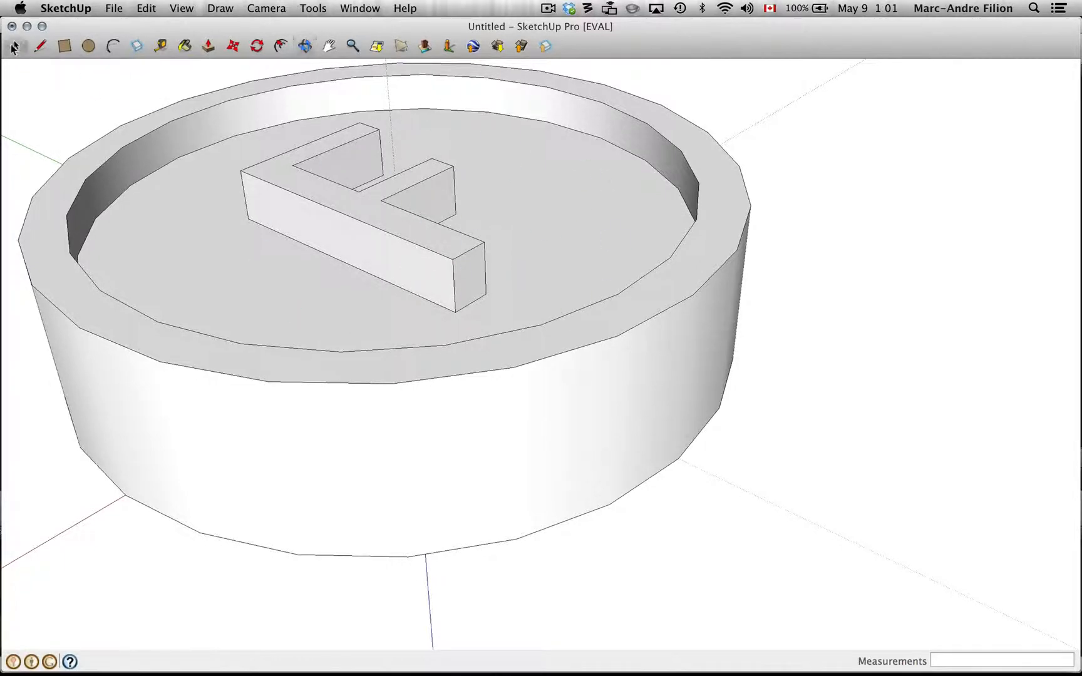
pyautogui.click(305, 46)
pyautogui.moveTo(372, 269); pyautogui.dragTo(487, 220)
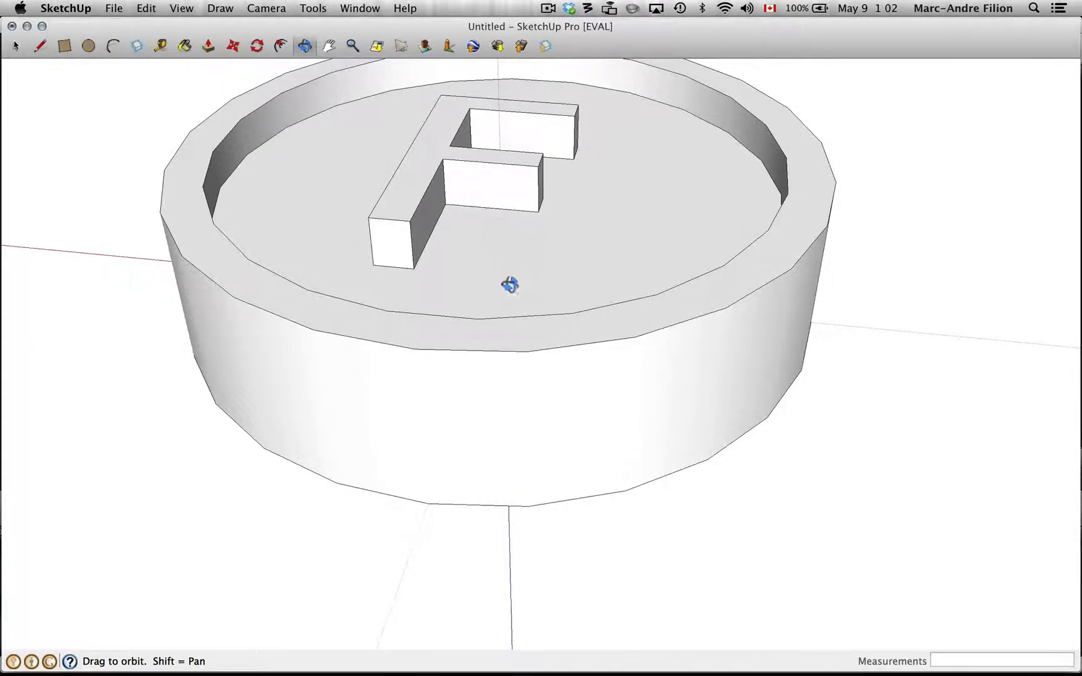
pyautogui.moveTo(510, 285); pyautogui.dragTo(487, 262)
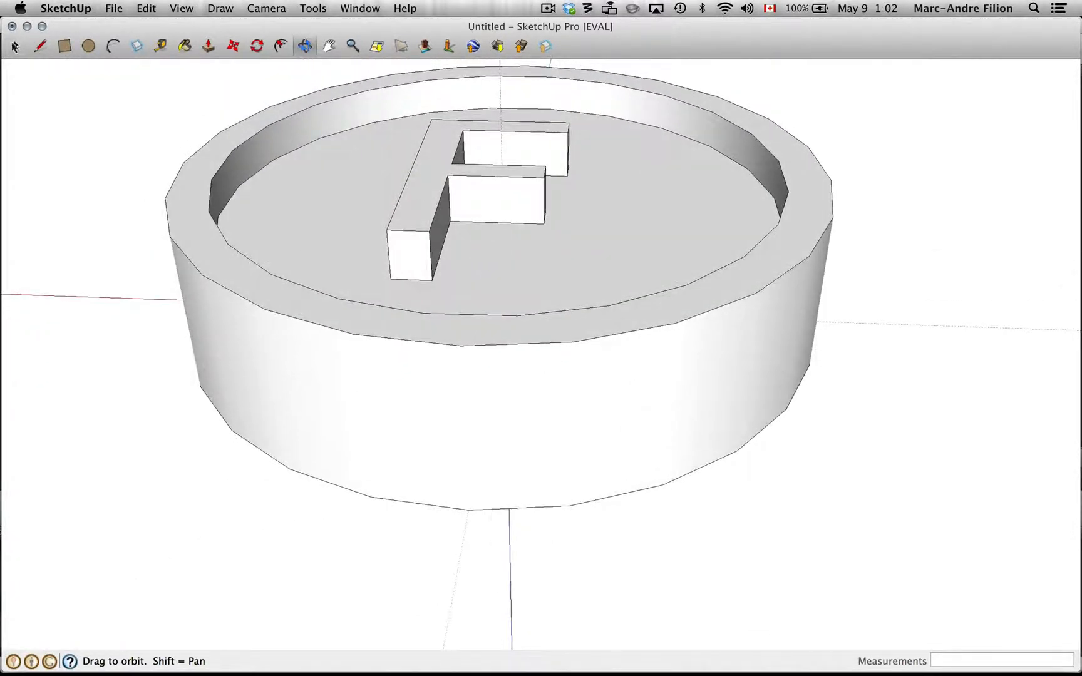
pyautogui.press('space')
pyautogui.click(449, 176)
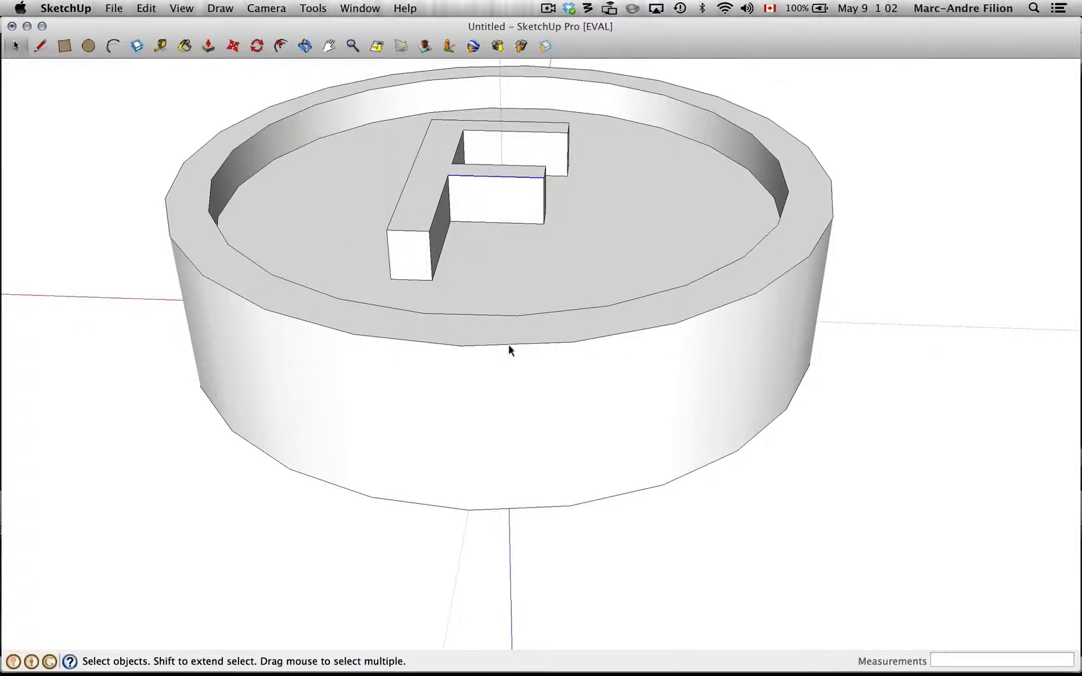
pyautogui.click(469, 269)
pyautogui.click(430, 210)
pyautogui.click(436, 243)
pyautogui.click(471, 222)
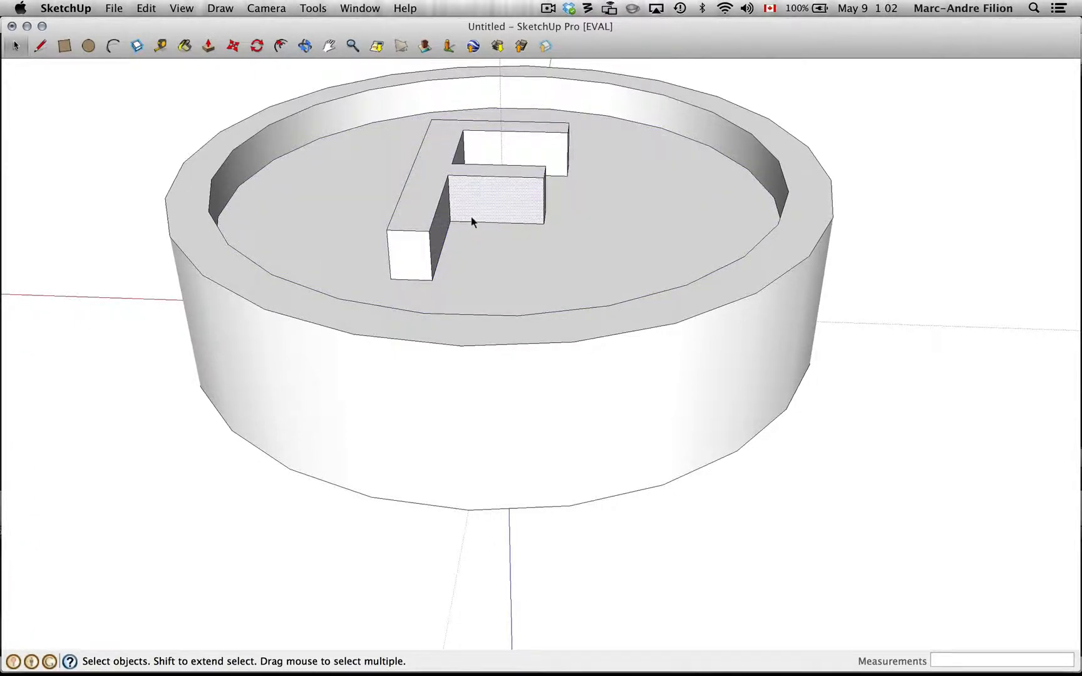
pyautogui.click(568, 225)
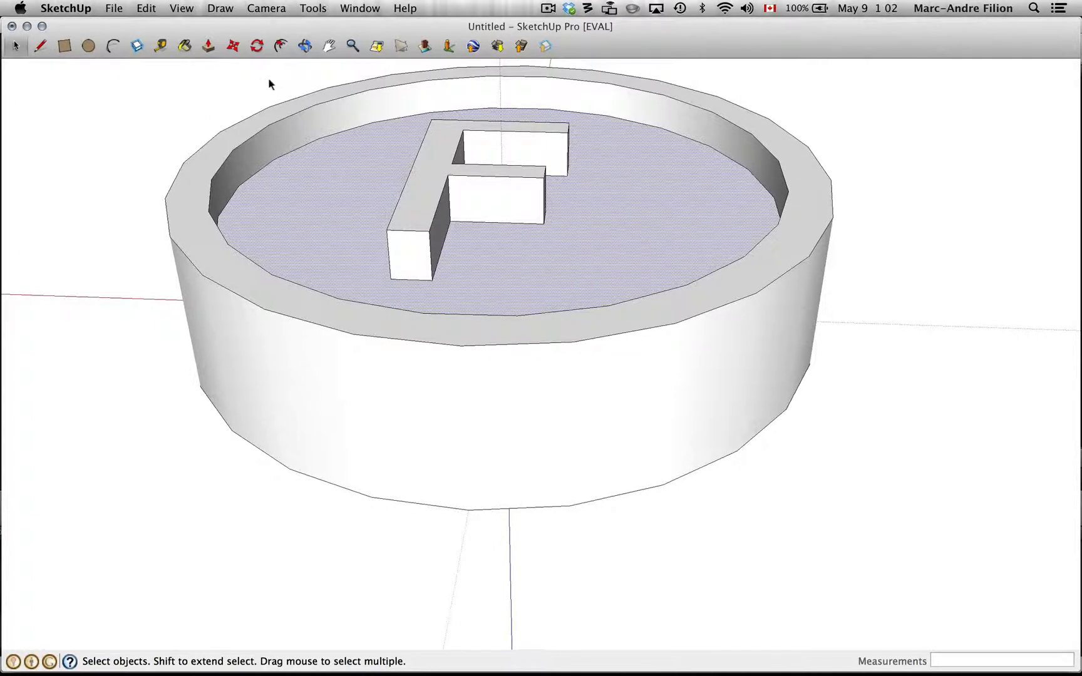
# - Examine the whole disc with the raised letter F from farther away and from different angles
pyautogui.click(305, 46)
pyautogui.moveTo(514, 169); pyautogui.dragTo(509, 135)
pyautogui.scroll(-3, 512, 230)
pyautogui.scroll(-5, 512, 231)
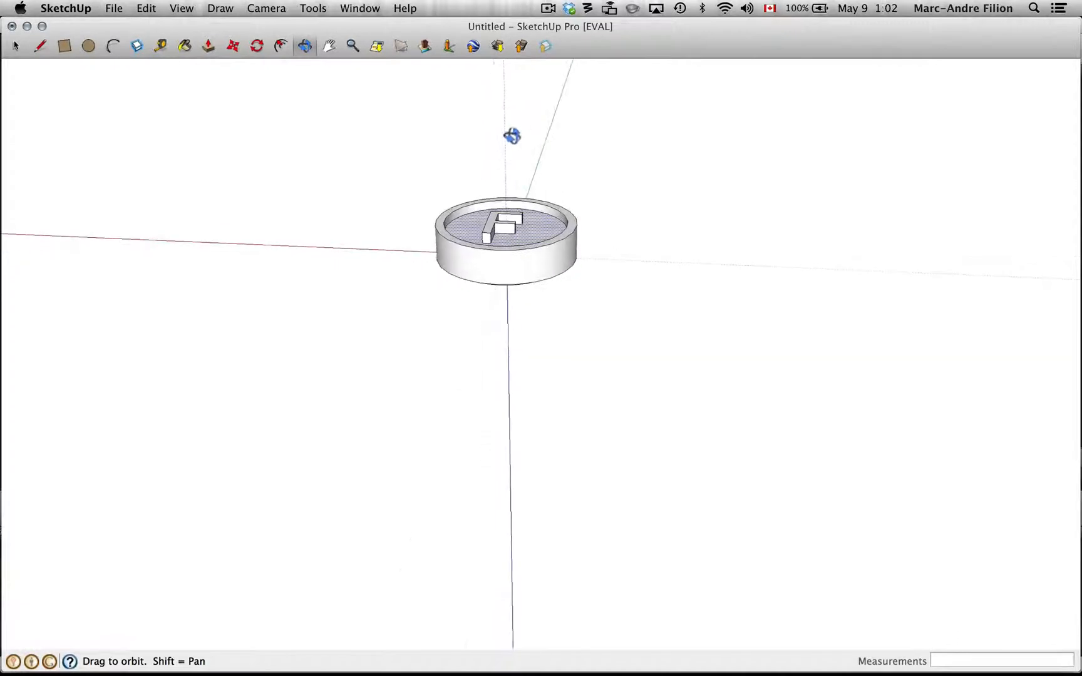
pyautogui.moveTo(503, 208)
pyautogui.mouseDown()
pyautogui.moveTo(502, 244)
pyautogui.moveTo(495, 195)
pyautogui.moveTo(502, 406)
pyautogui.moveTo(519, 212)
pyautogui.mouseUp()
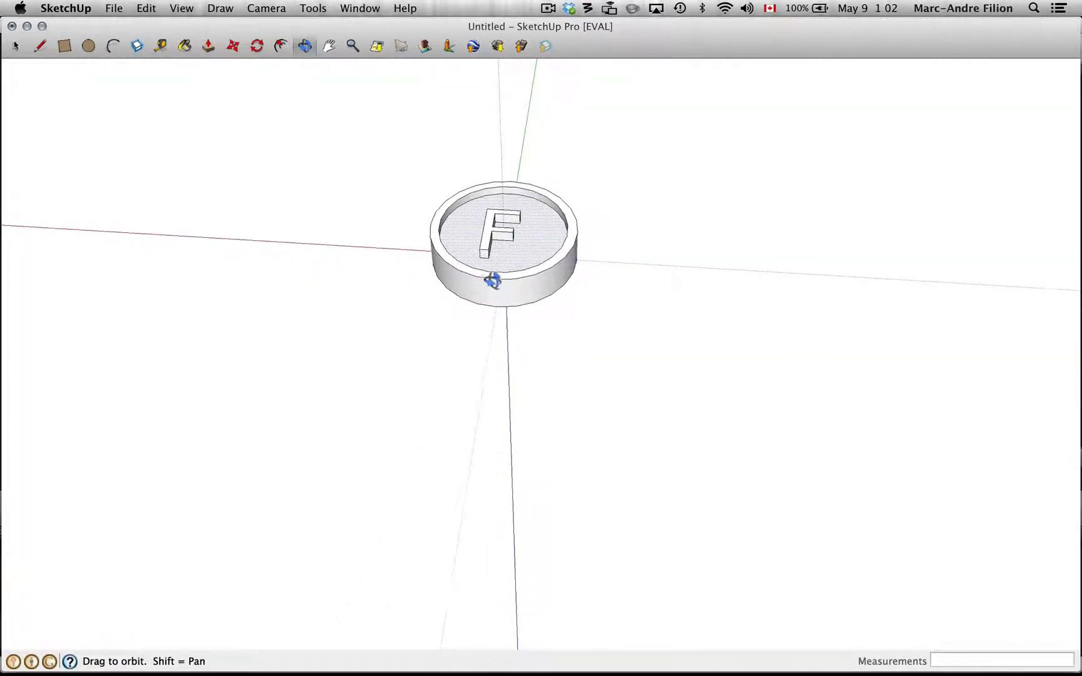
pyautogui.moveTo(493, 278); pyautogui.dragTo(544, 244)
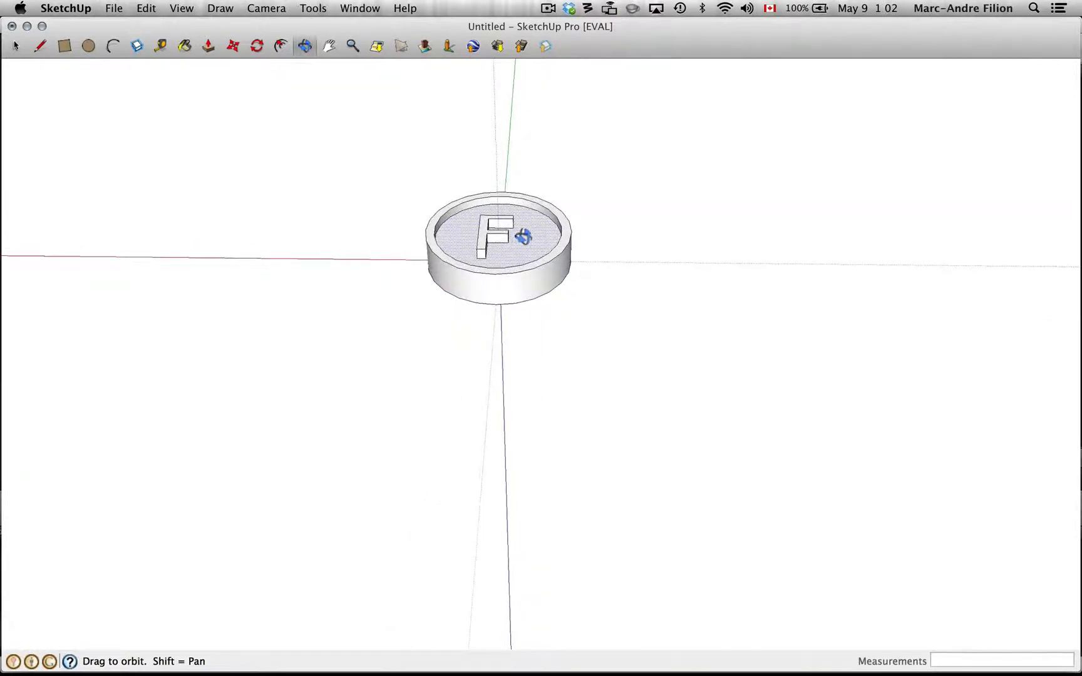
pyautogui.scroll(3, 523, 236)
pyautogui.moveTo(491, 356); pyautogui.dragTo(512, 336)
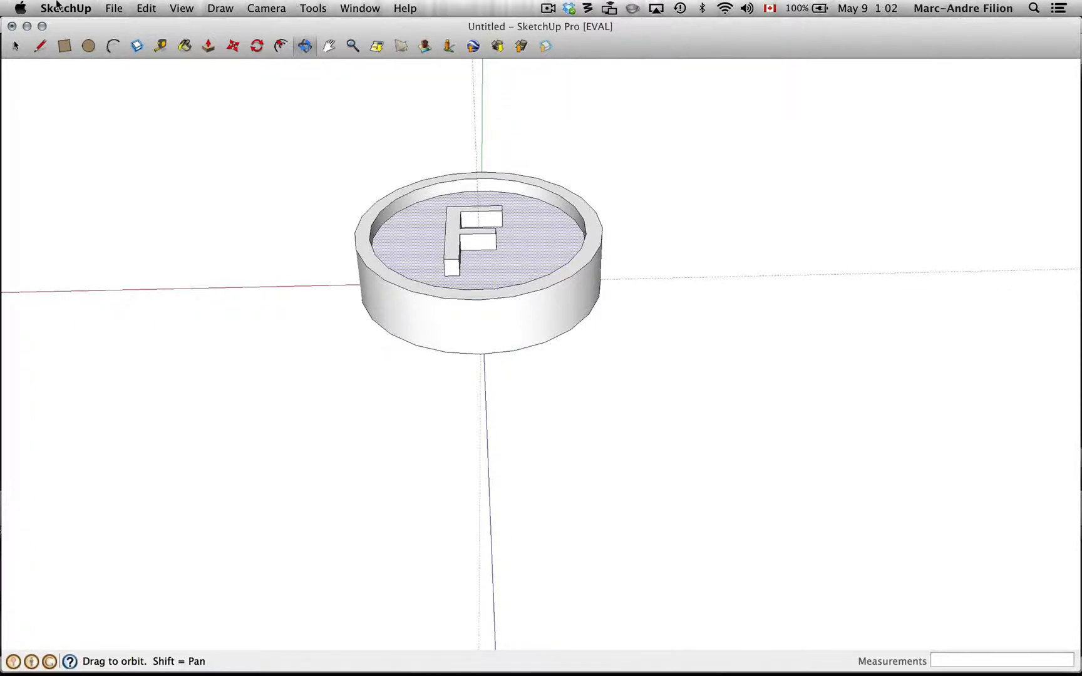
# - Save the model to the Desktop as a SketchUp file named "echec_" followed by the author's surname
pyautogui.click(114, 7)
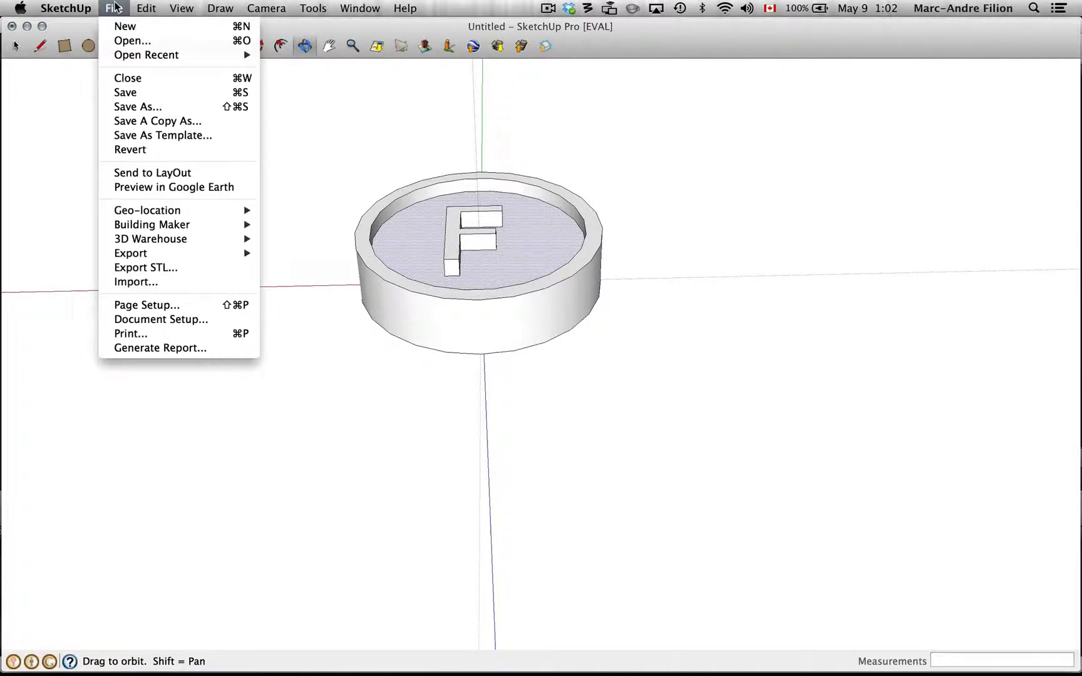
pyautogui.click(129, 106)
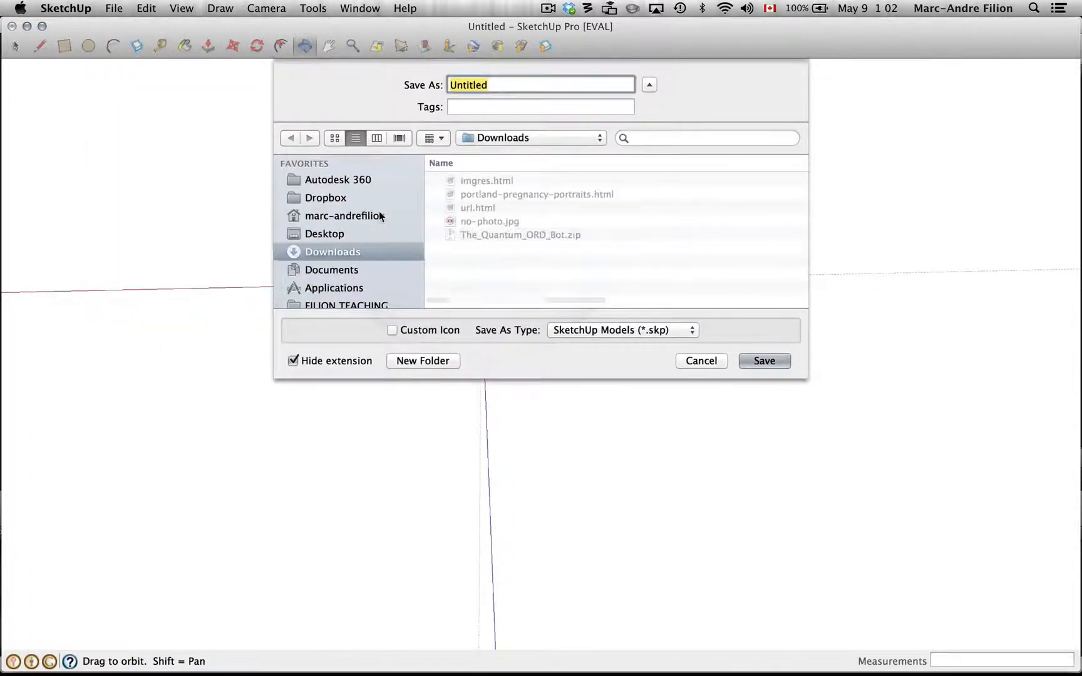
pyautogui.write('echec_filion')
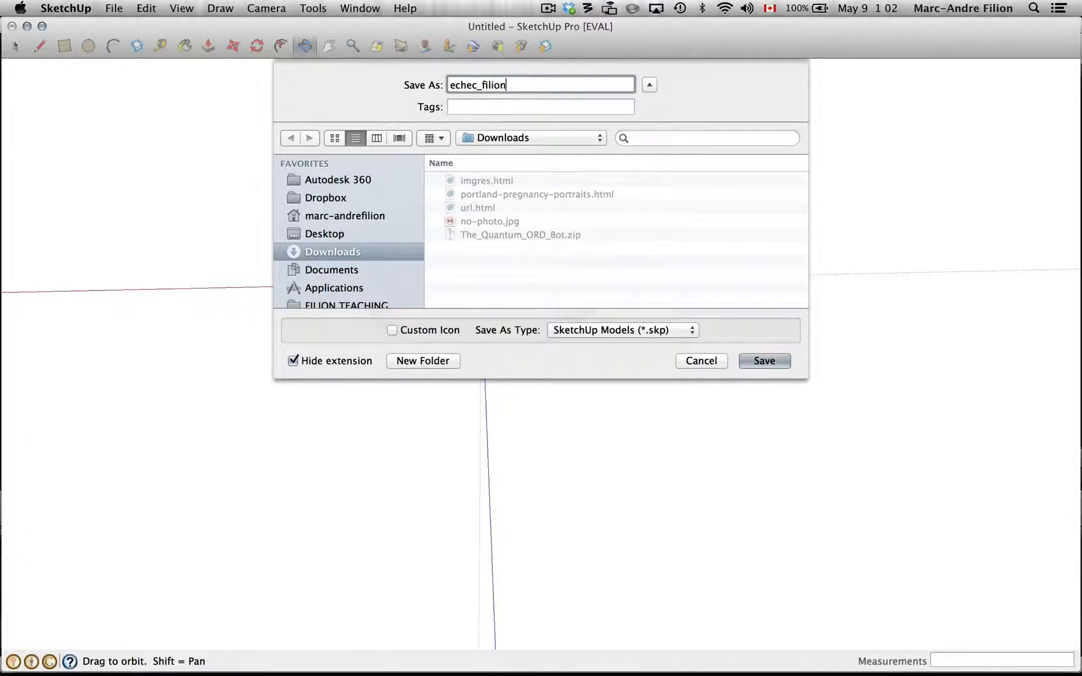
pyautogui.click(325, 234)
pyautogui.click(756, 362)
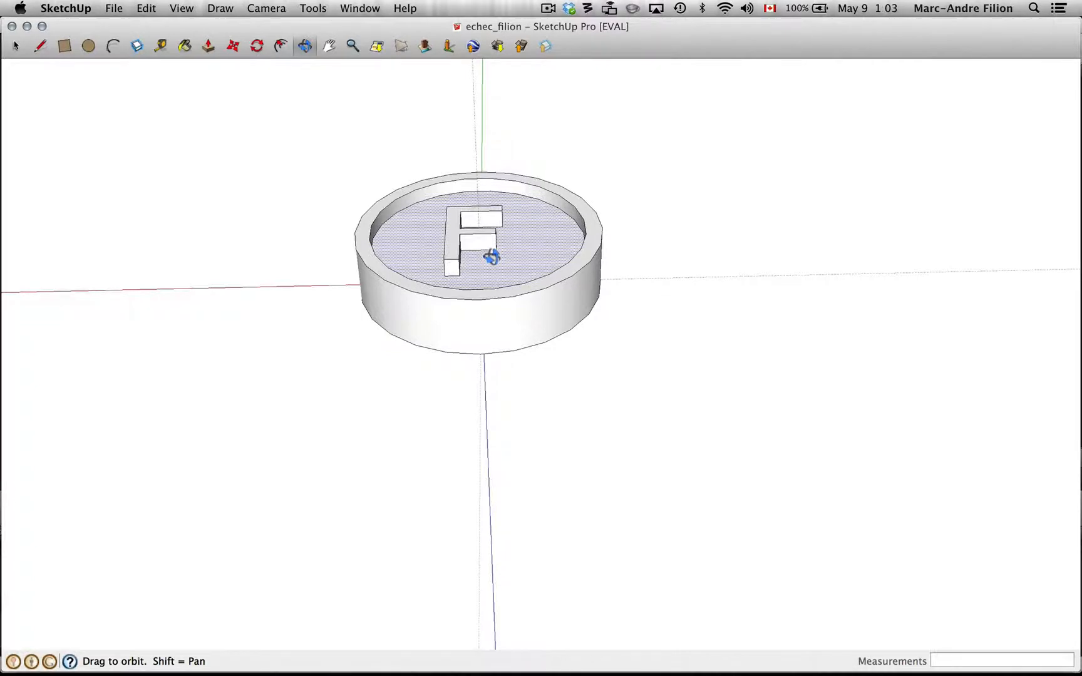
# - Export the 3D model to the Desktop as an OBJ file, adding "_OBJ" to the file name, and dismiss the export results
pyautogui.click(116, 10)
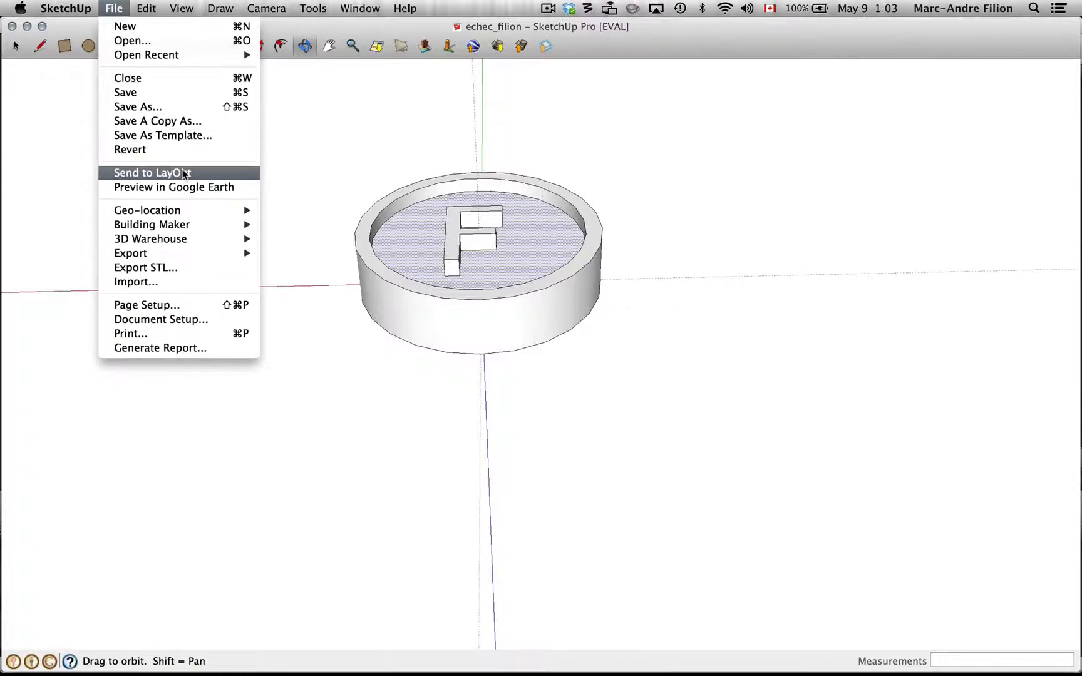
pyautogui.moveTo(164, 253)
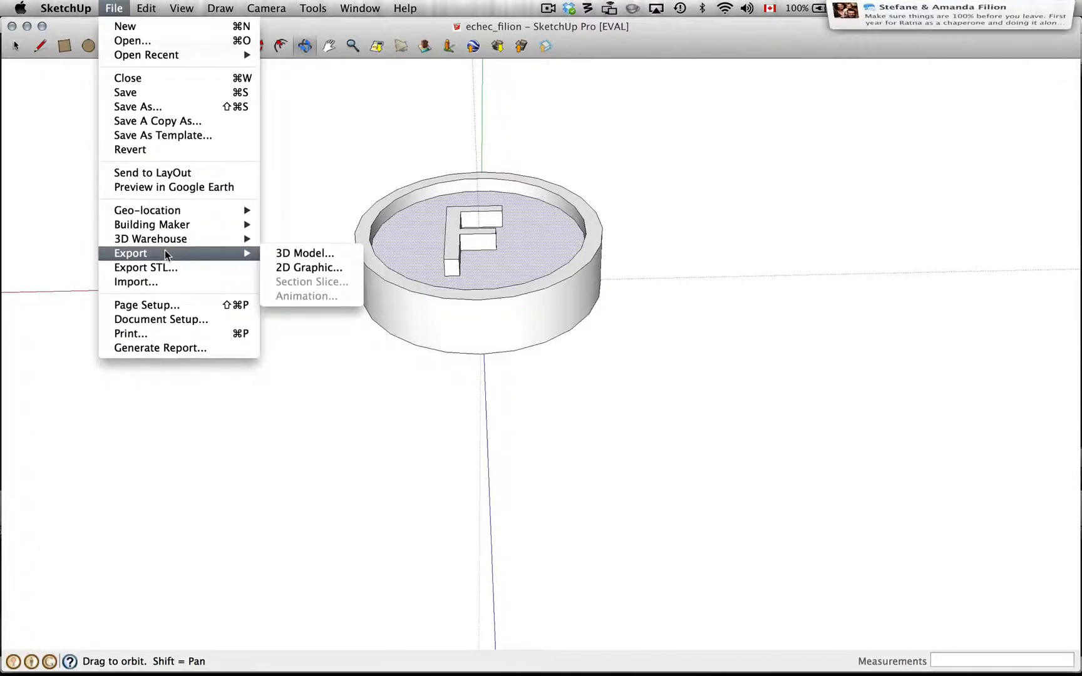
pyautogui.click(277, 253)
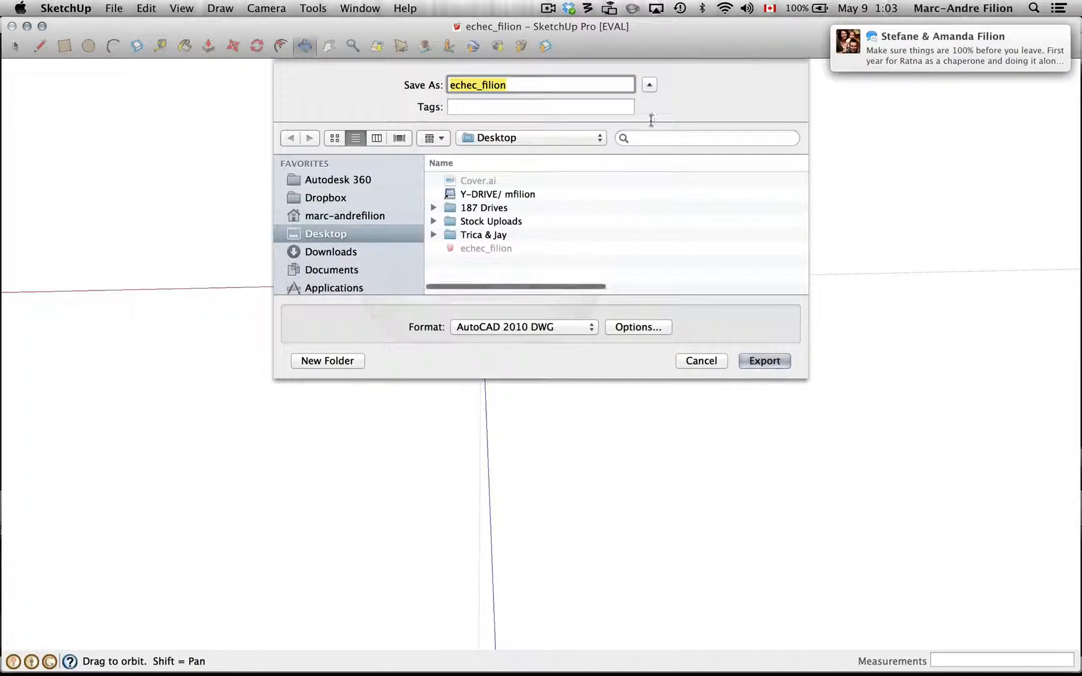
pyautogui.click(494, 327)
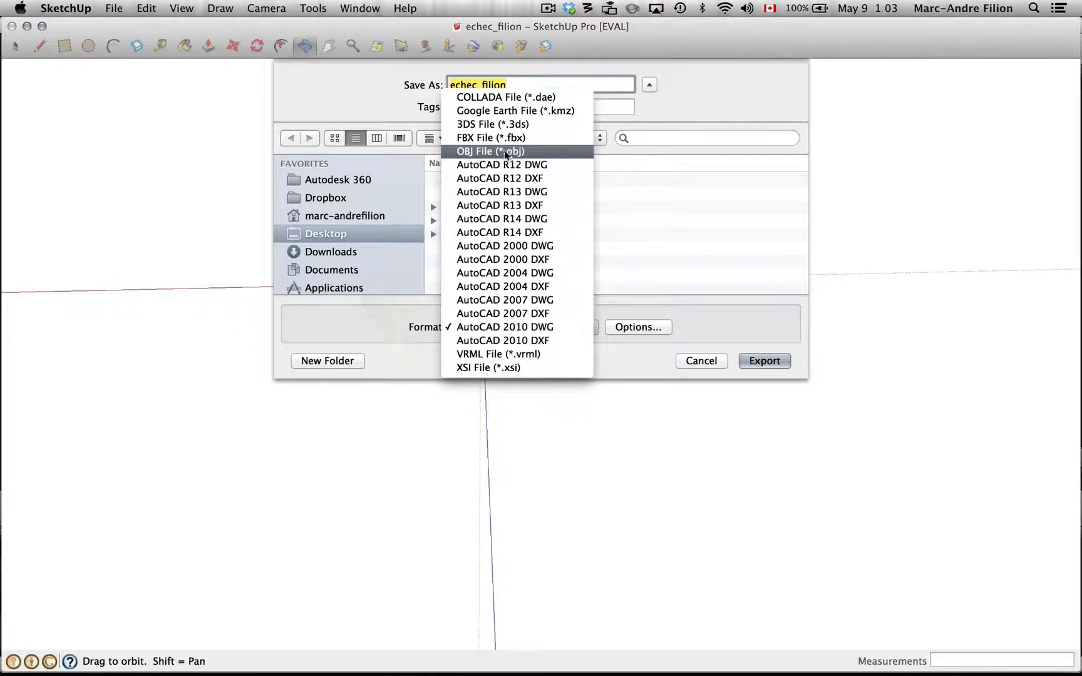
pyautogui.click(507, 152)
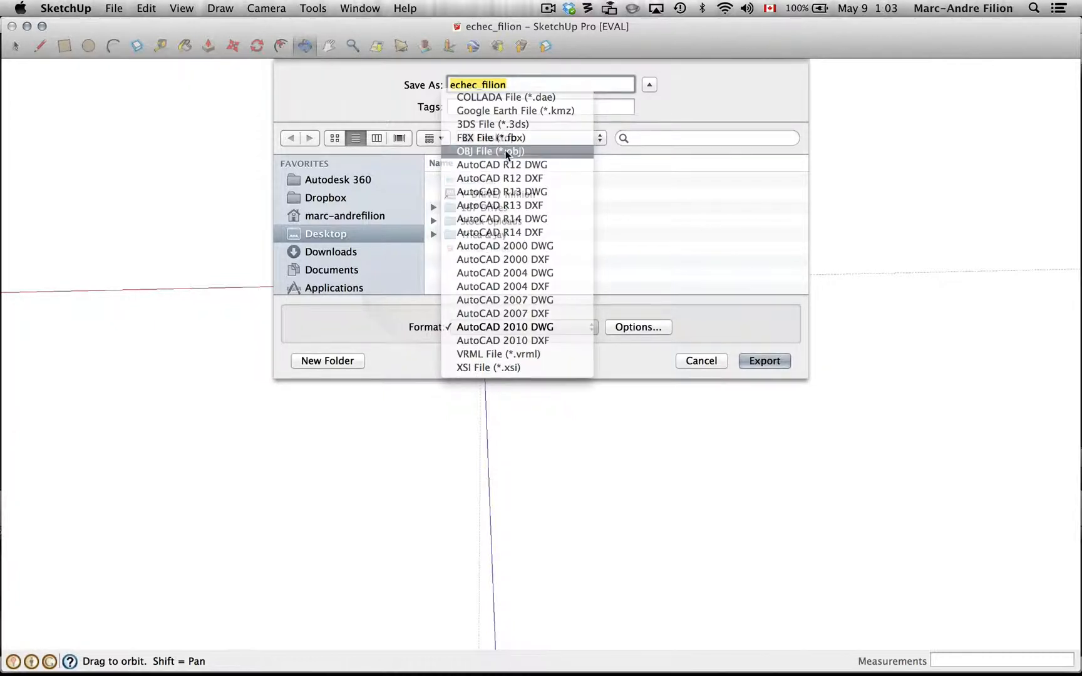
pyautogui.click(525, 85)
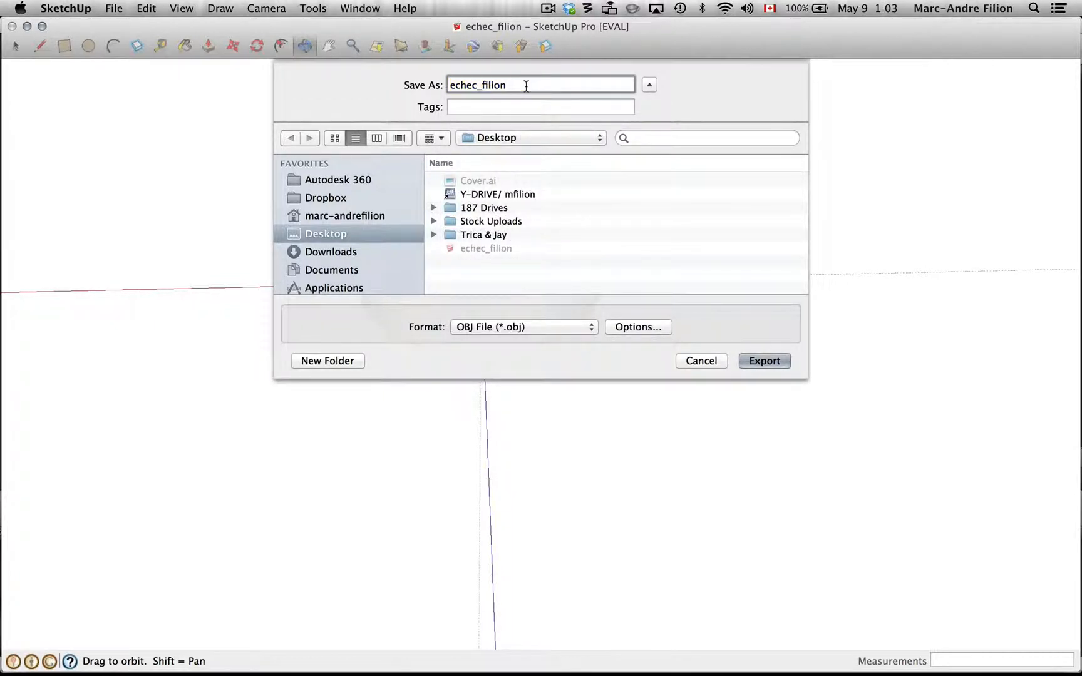
pyautogui.write('_OBJ')
pyautogui.click(763, 361)
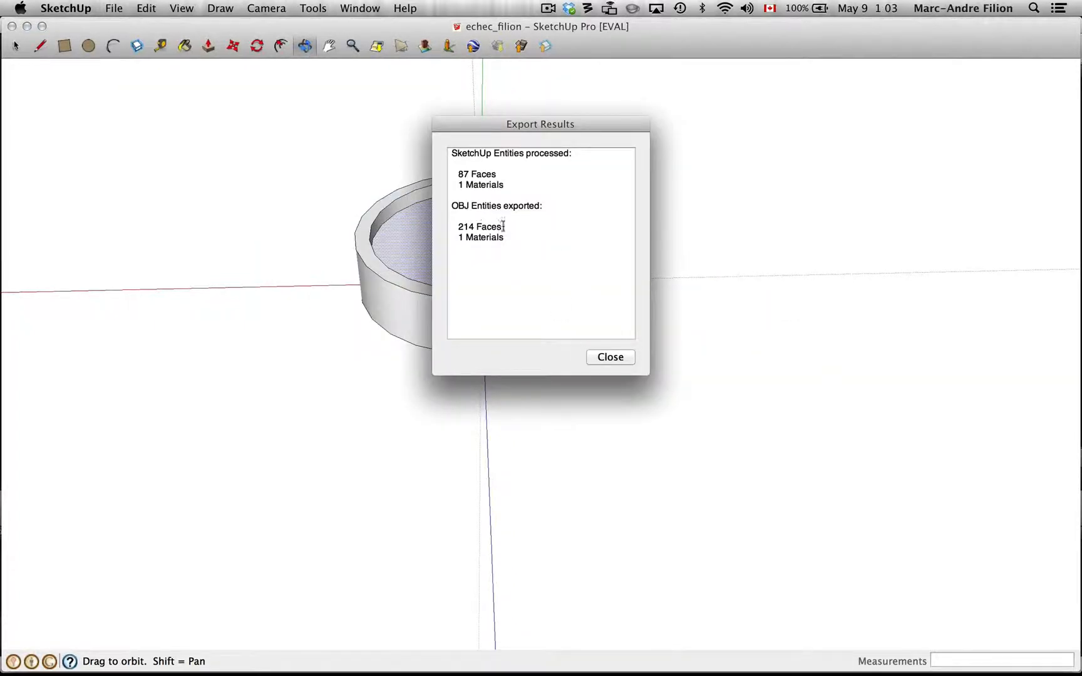
pyautogui.click(610, 357)
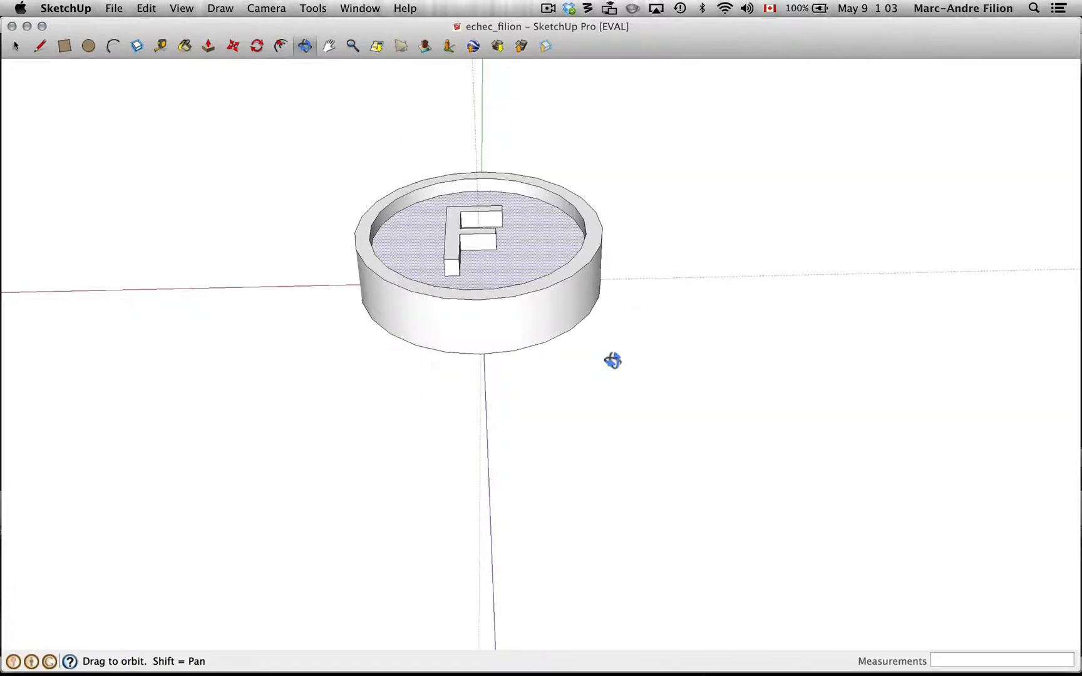